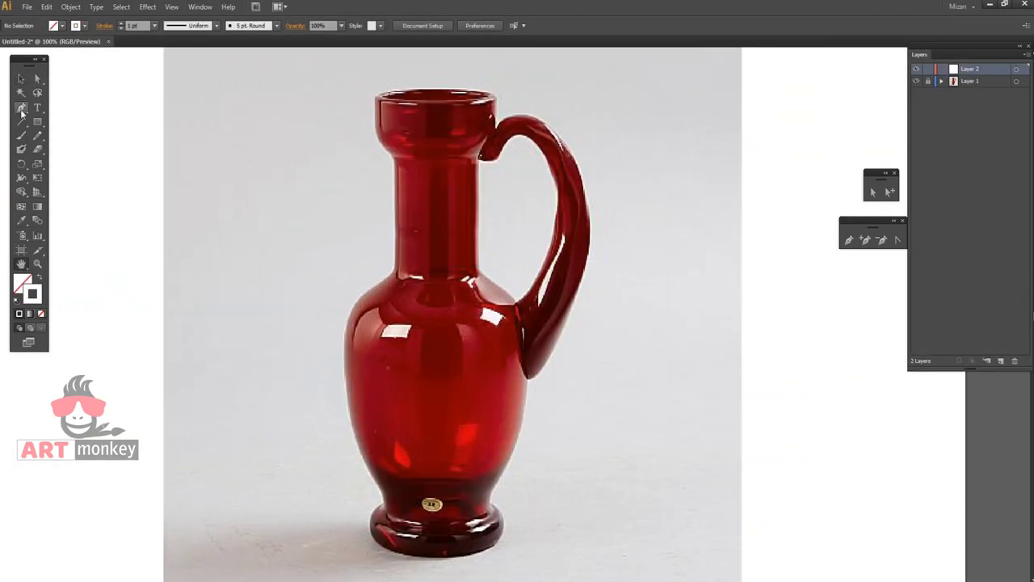
Switch to the Pen tool and zoom the canvas to 150% on the jug
click(21, 108)
key(ctrl+plus)
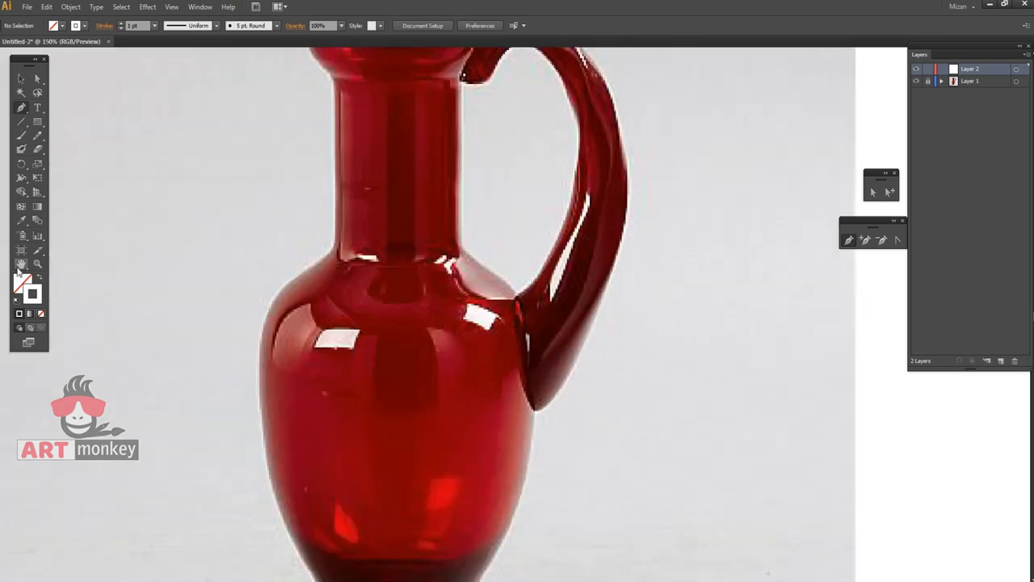
Trace a curved Pen path along the jug's contour down around the foot
mouse_move(378, 139)
mouse_down()
mouse_move(375, 158)
mouse_move(311, 220)
mouse_up()
drag(318, 364, 318, 396)
drag(358, 473, 362, 482)
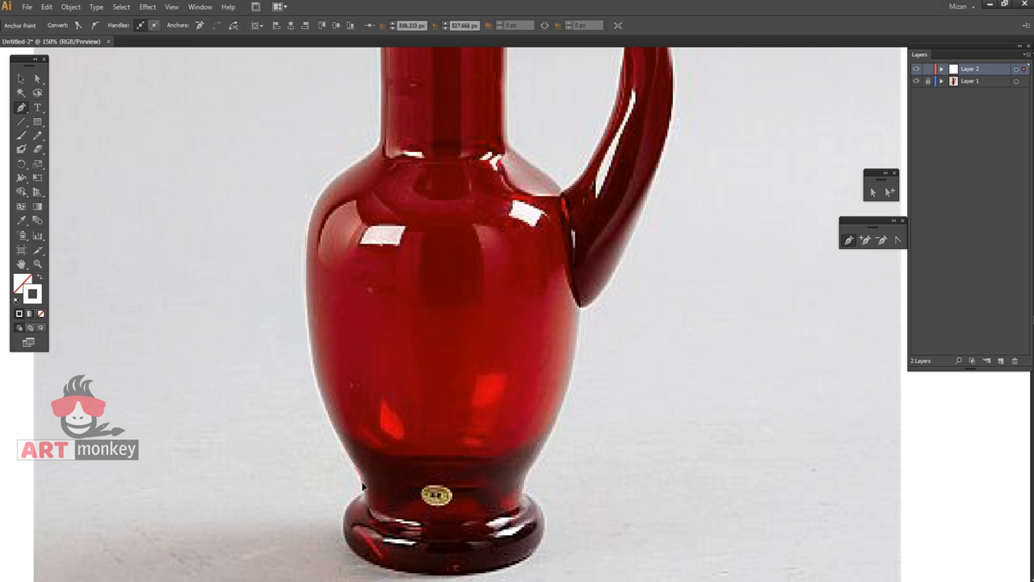
mouse_move(356, 565)
mouse_down()
mouse_move(492, 570)
mouse_move(540, 473)
mouse_move(529, 489)
mouse_up()
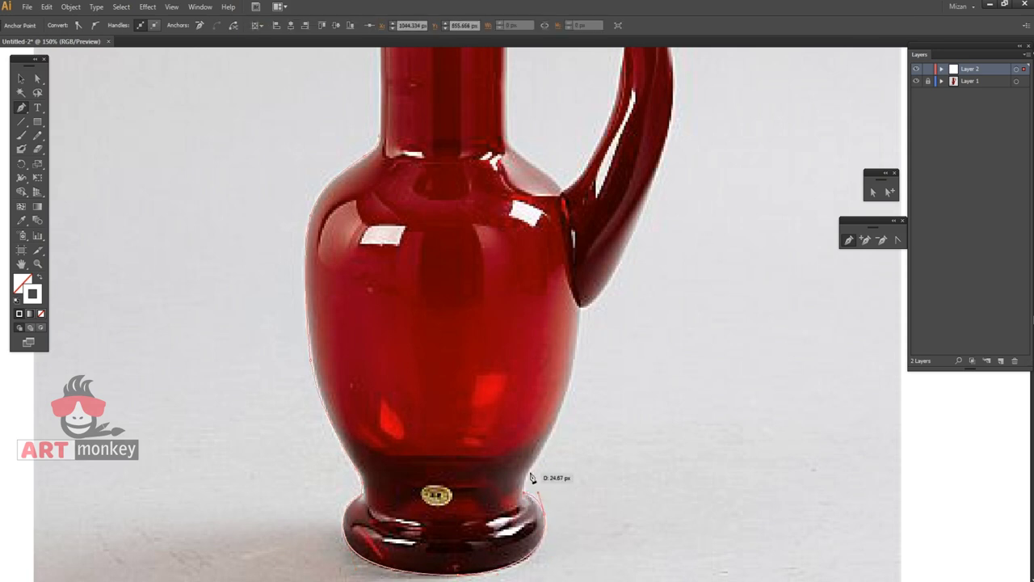
drag(579, 307, 576, 243)
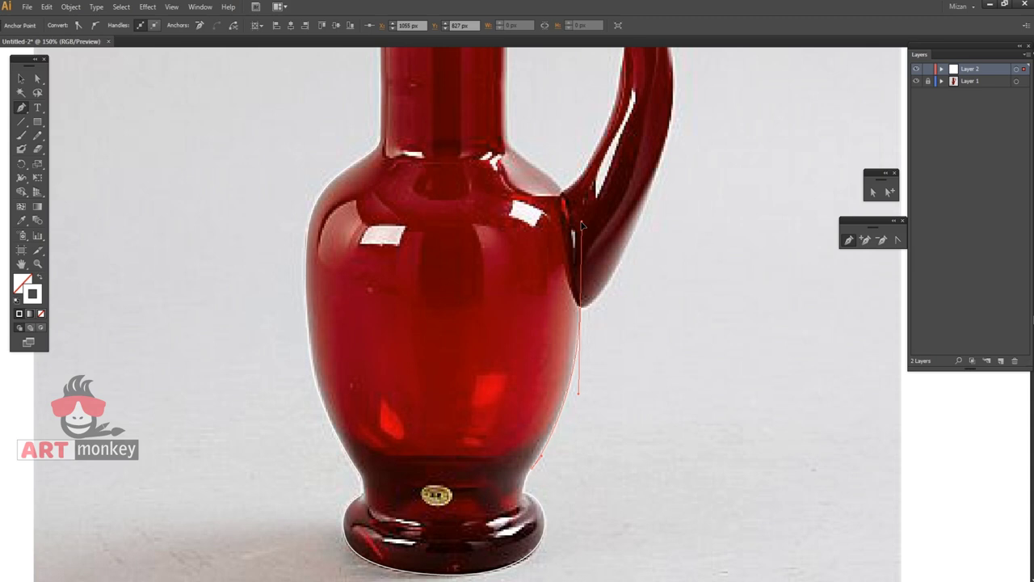
scroll(580, 311, up, 2)
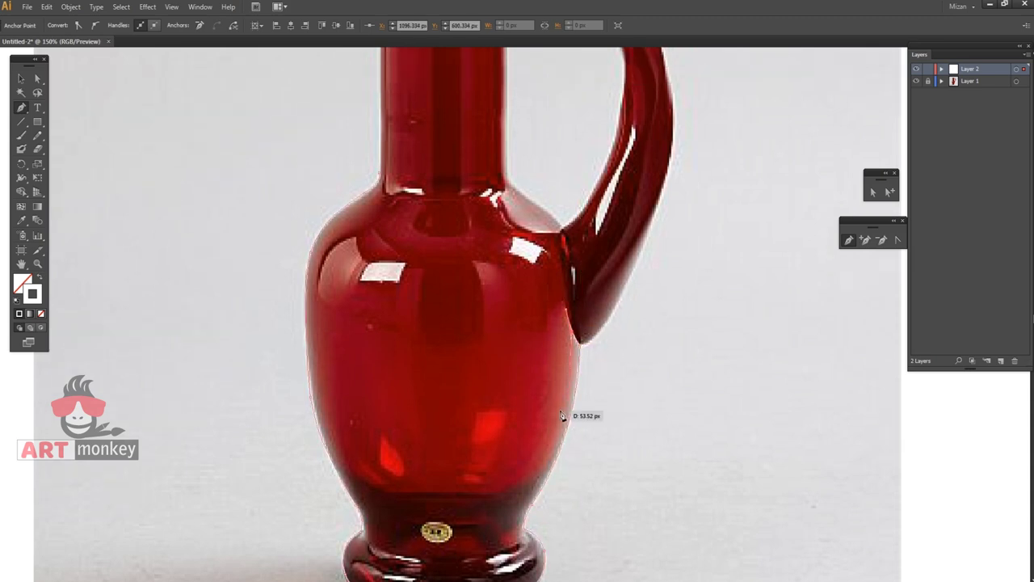
scroll(518, 526, down, 1)
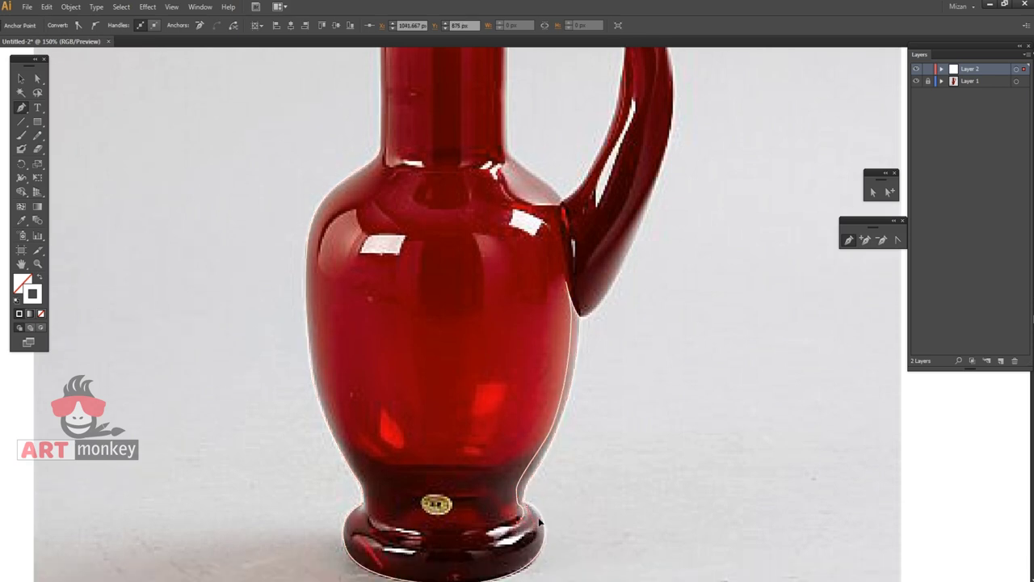
drag(531, 557, 525, 565)
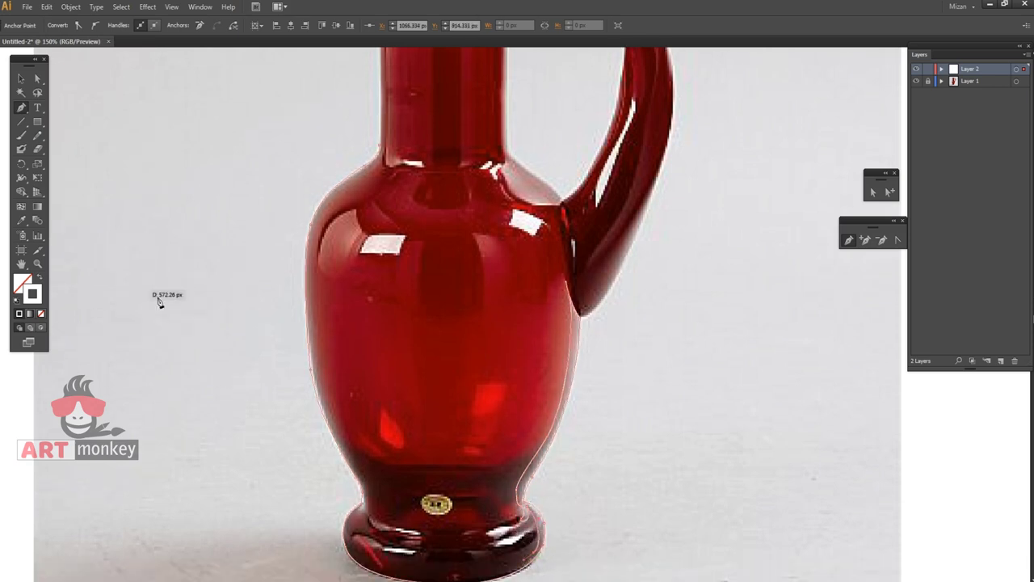
click(38, 79)
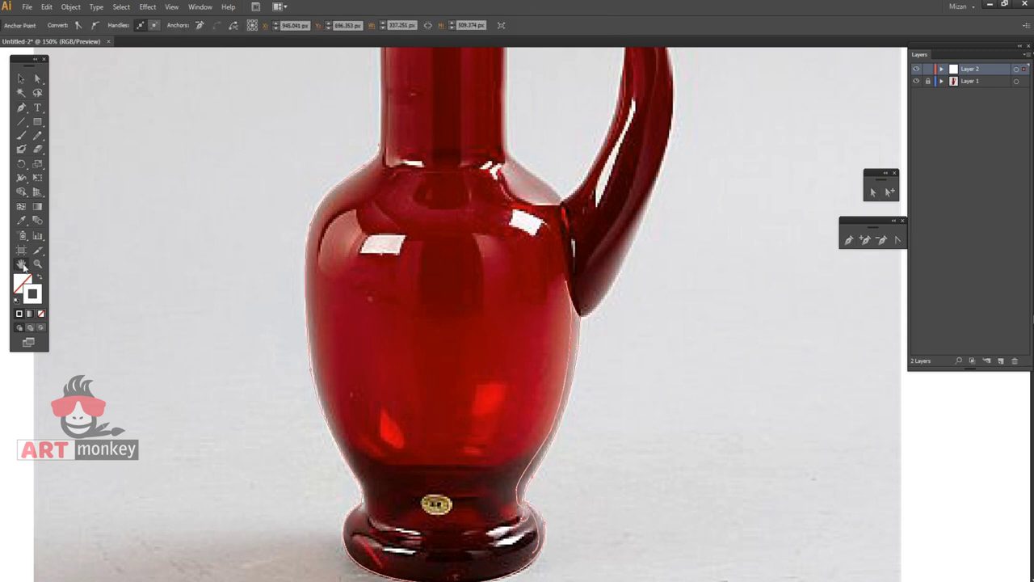
scroll(555, 550, down, 1)
Reshape the foot's anchors, converting the foot anchor into a sharp corner
click(873, 193)
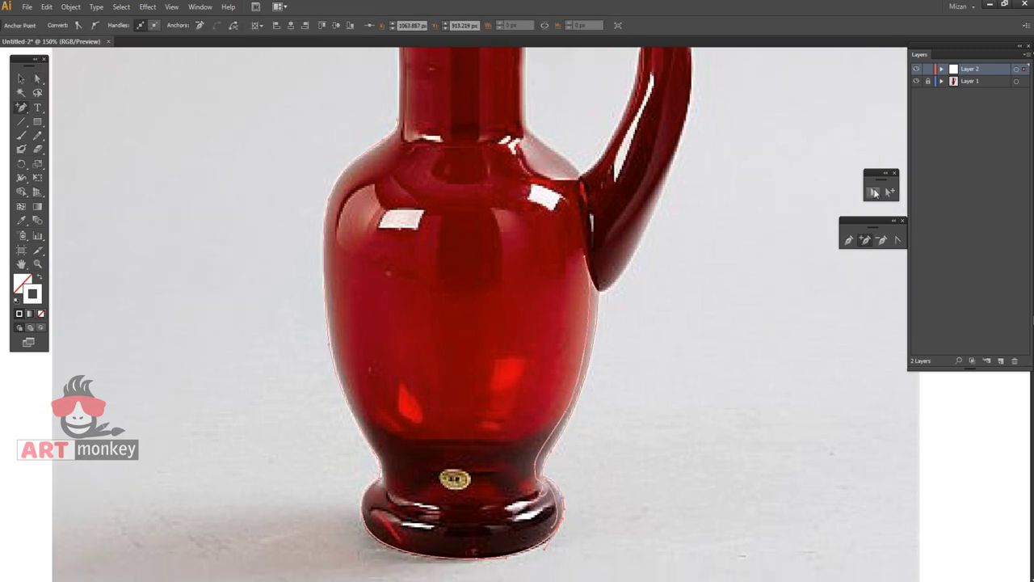
click(562, 519)
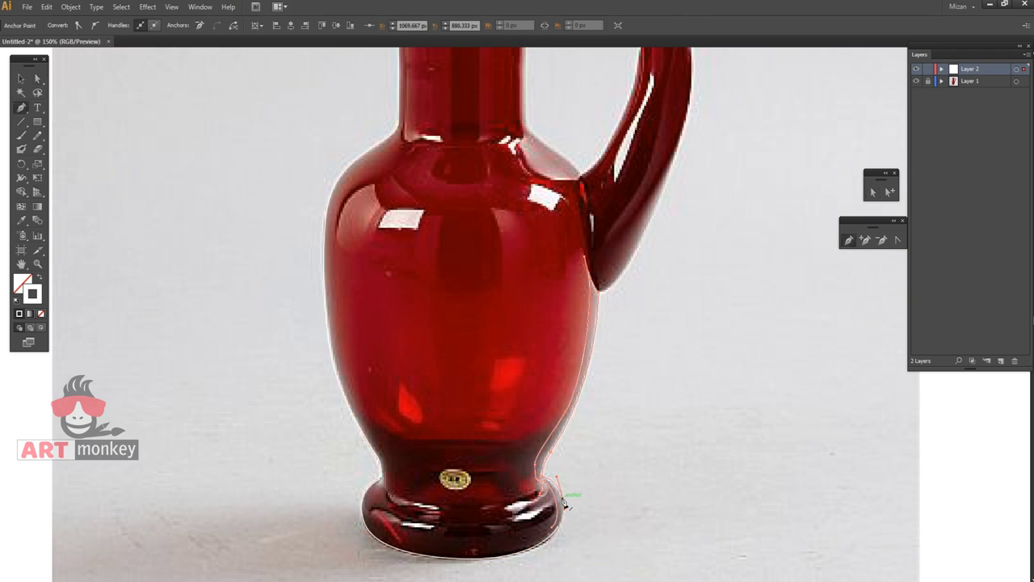
drag(556, 534, 554, 531)
click(575, 516)
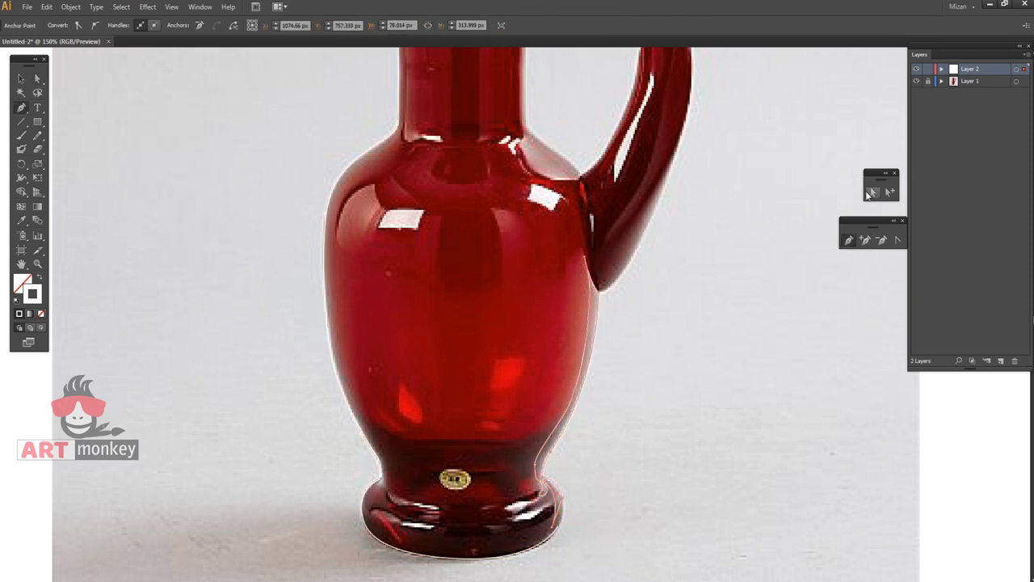
click(553, 529)
click(897, 239)
click(568, 518)
key(a)
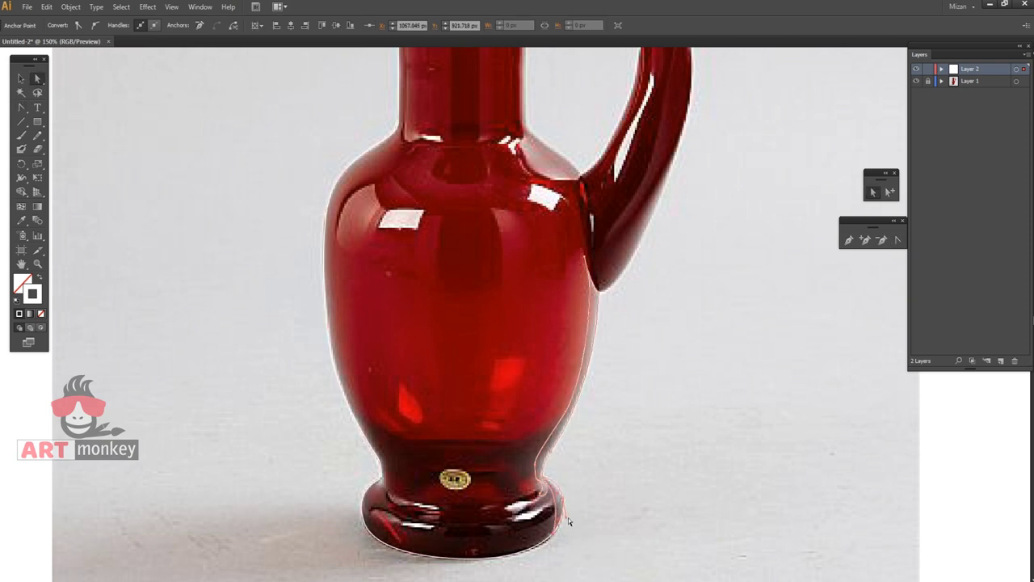
Sample a pink fill from the photo onto the outline, then clear the fill to none
key(i)
click(599, 333)
key(p)
key(slash)
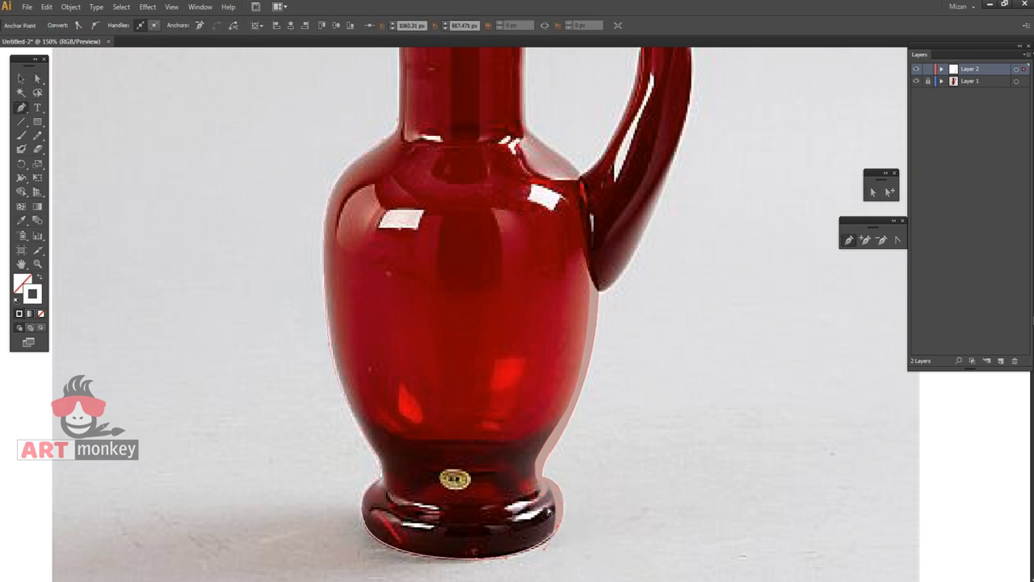
Draw and close a Pen shape around the jug's dark foot section
click(543, 489)
click(511, 492)
click(549, 433)
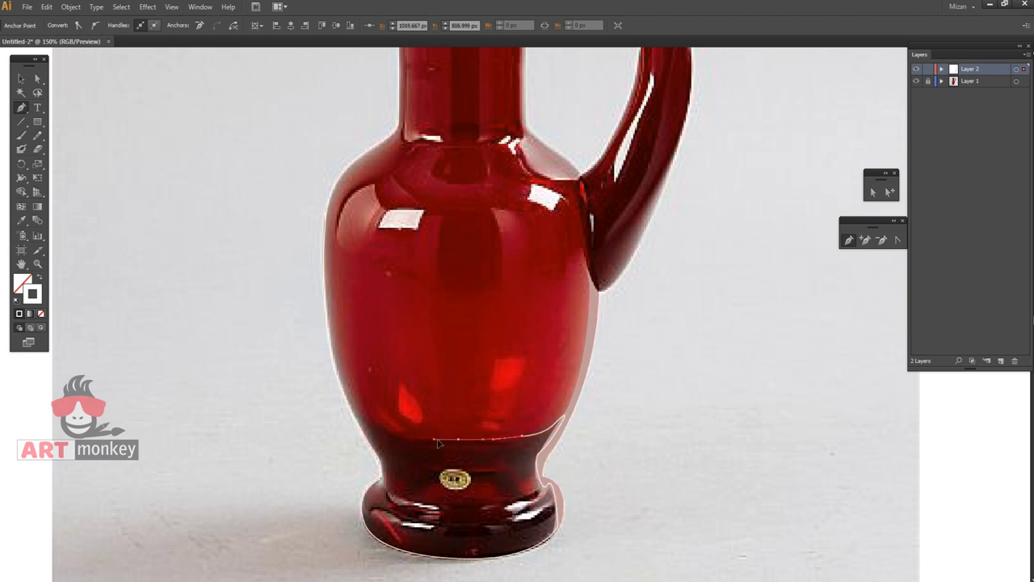
click(353, 409)
key(a)
drag(337, 352, 334, 207)
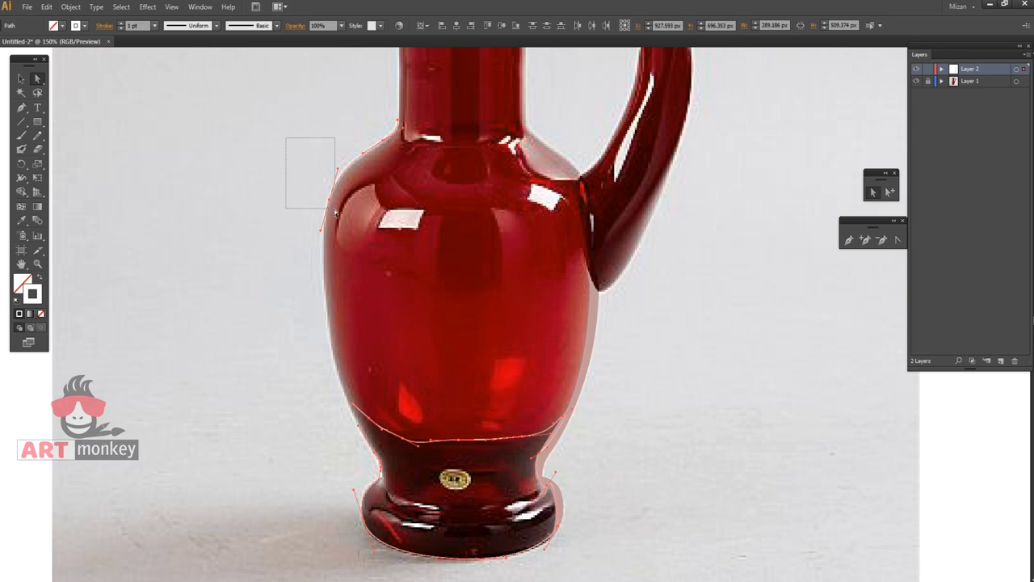
Fill the base shape with sampled dark maroon and swap its fill and stroke
click(348, 413)
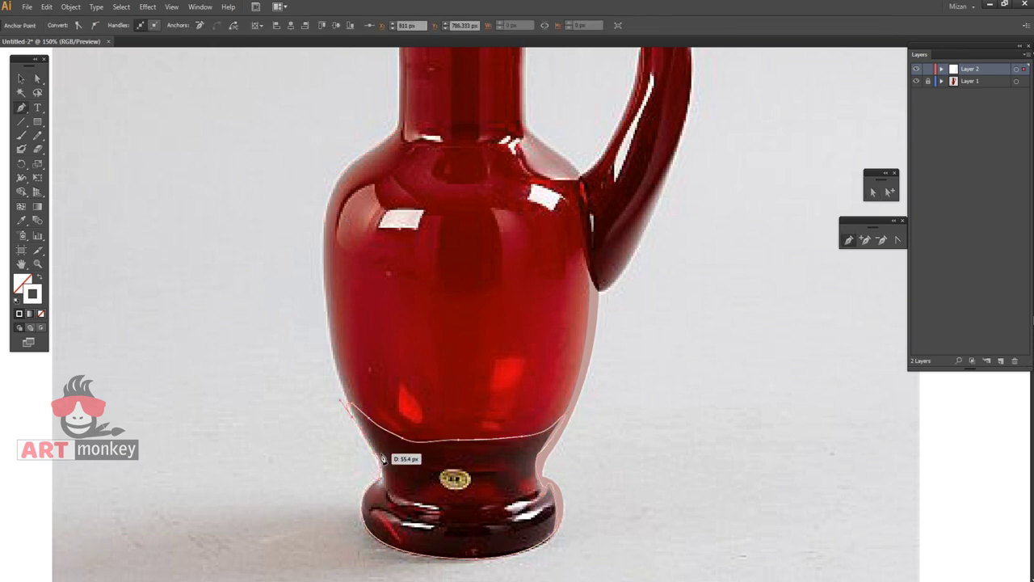
click(531, 462)
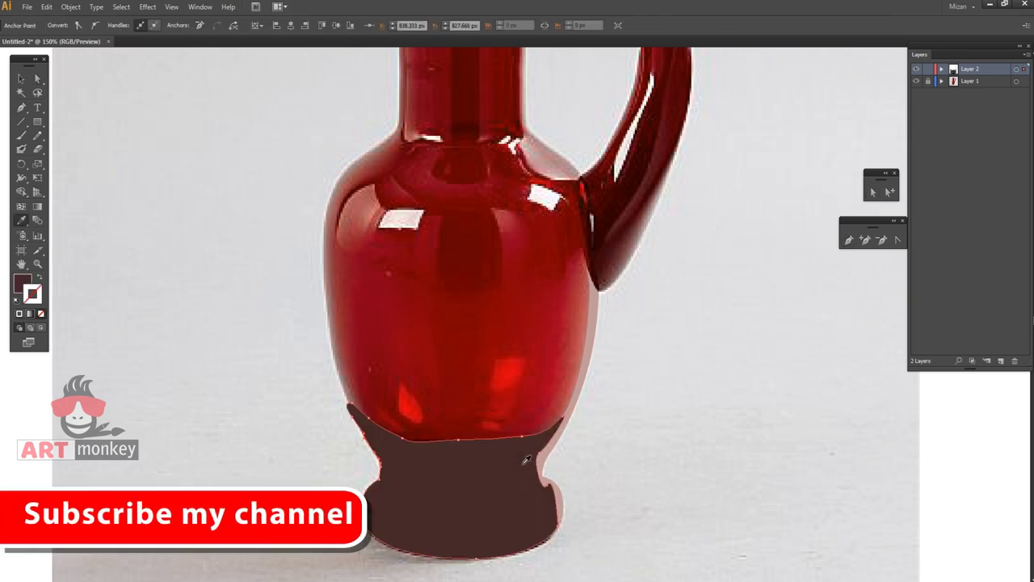
click(506, 535)
key(a)
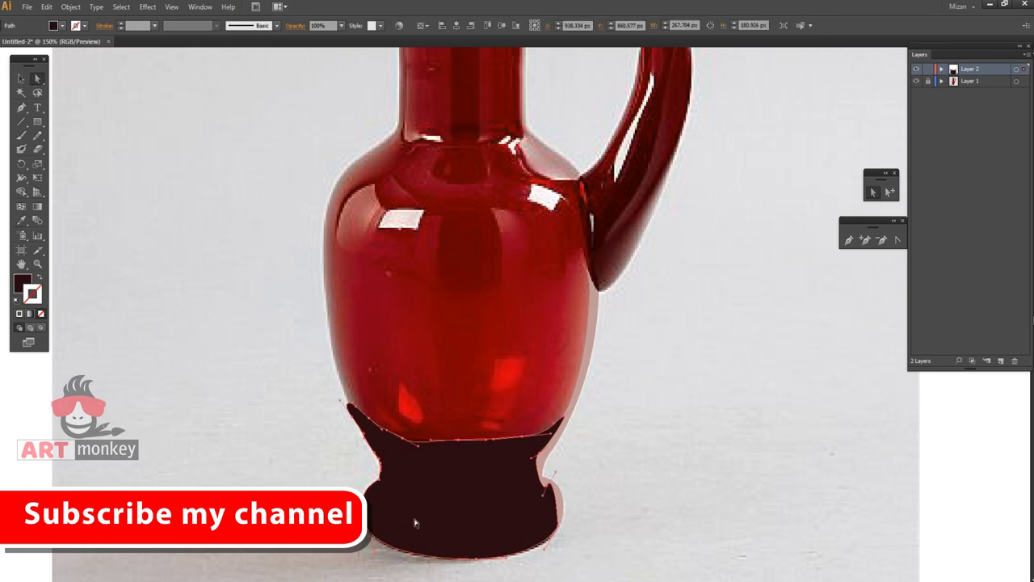
click(38, 279)
Start a path on the jug's foot and sample a pinkish fill for it
key(p)
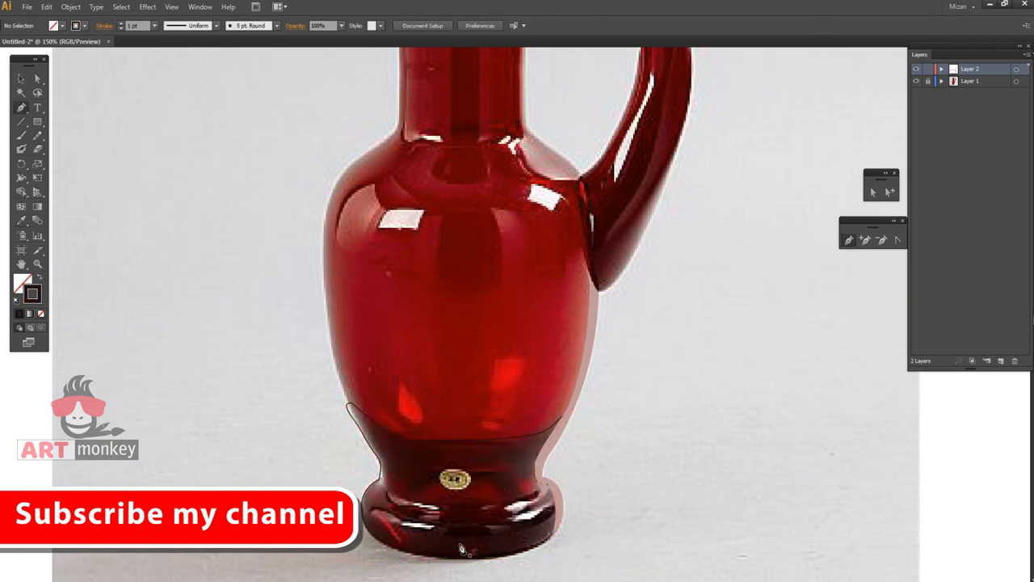
click(556, 508)
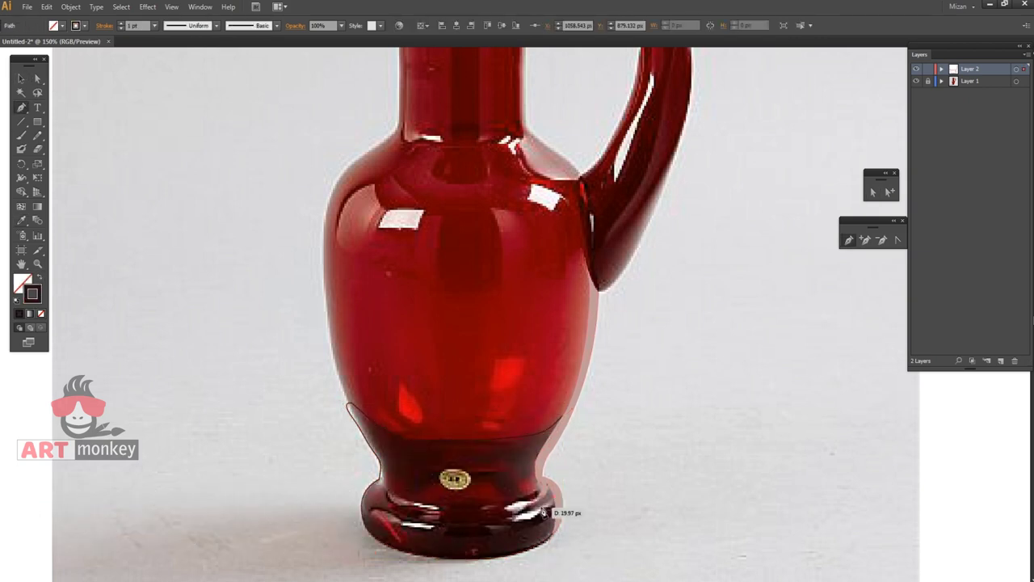
click(558, 495)
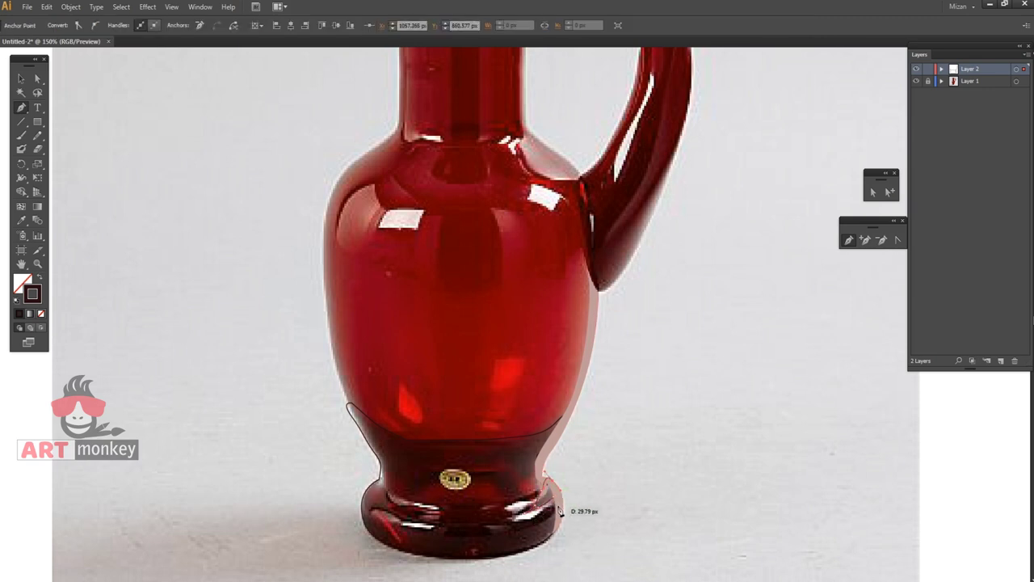
key(i)
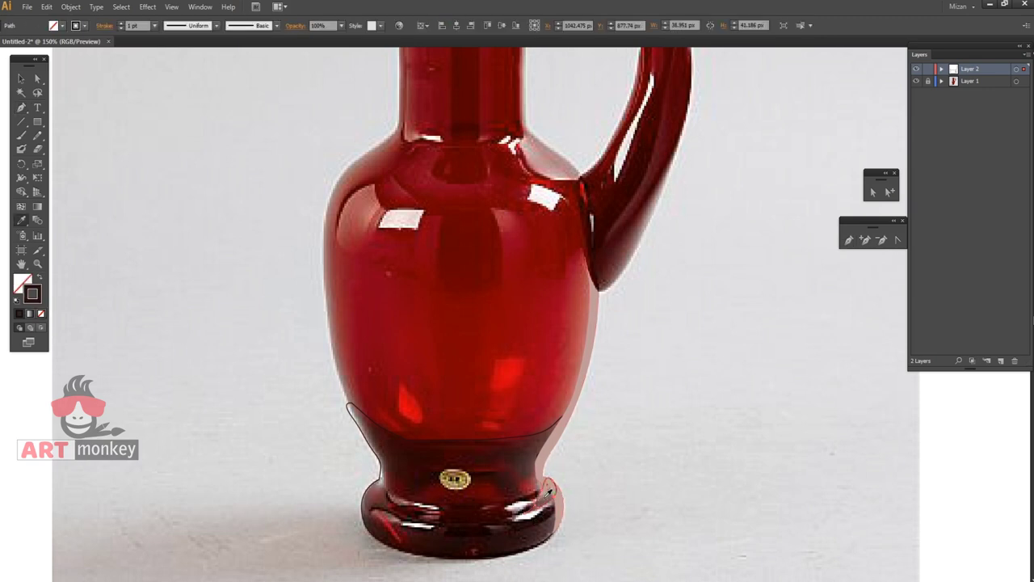
click(549, 490)
key(v)
click(549, 489)
Draw a curved highlight on the foot's lower left, swap fill and stroke, and zoom in
key(p)
drag(403, 550, 389, 521)
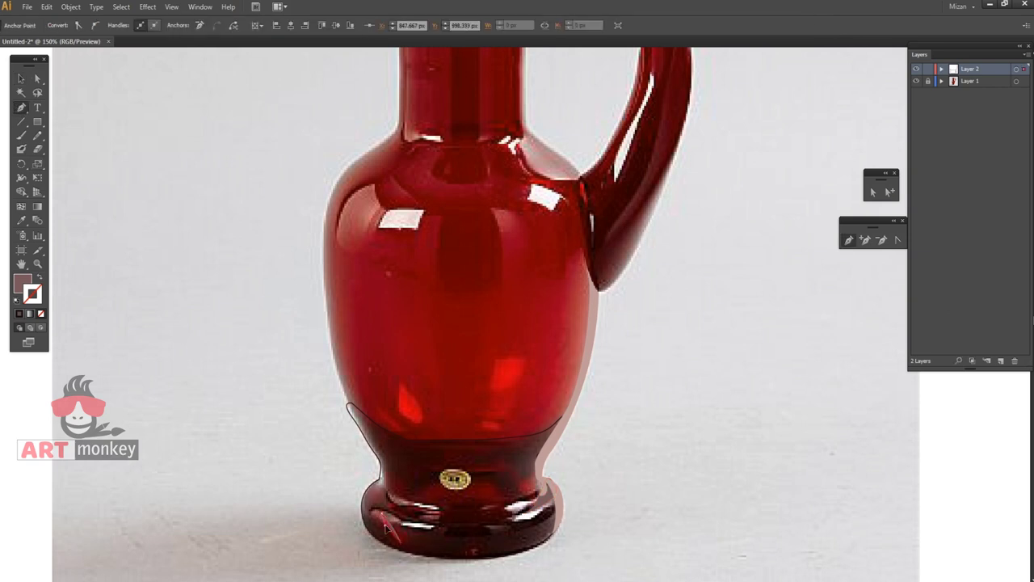
click(39, 277)
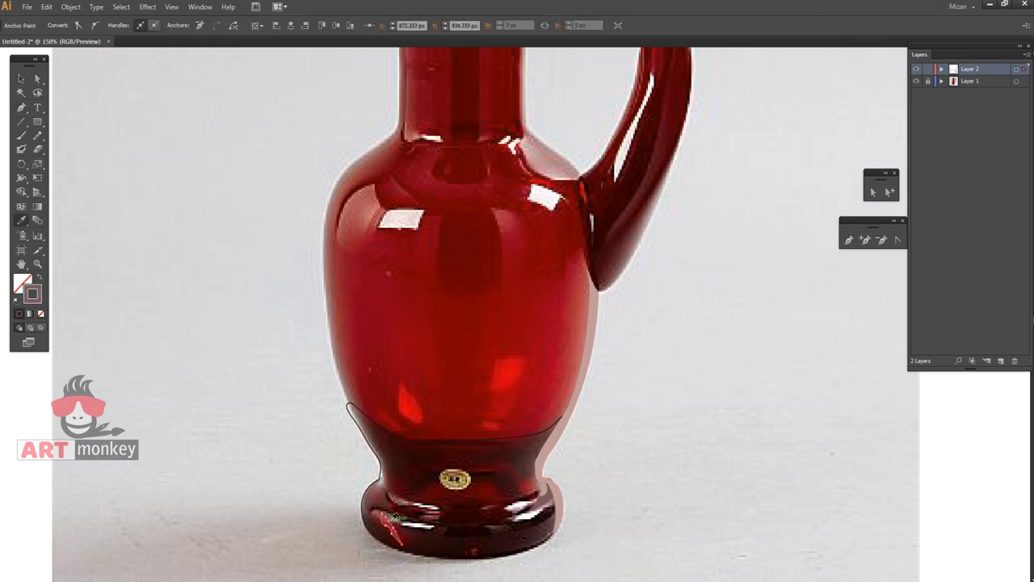
key(ctrl+plus)
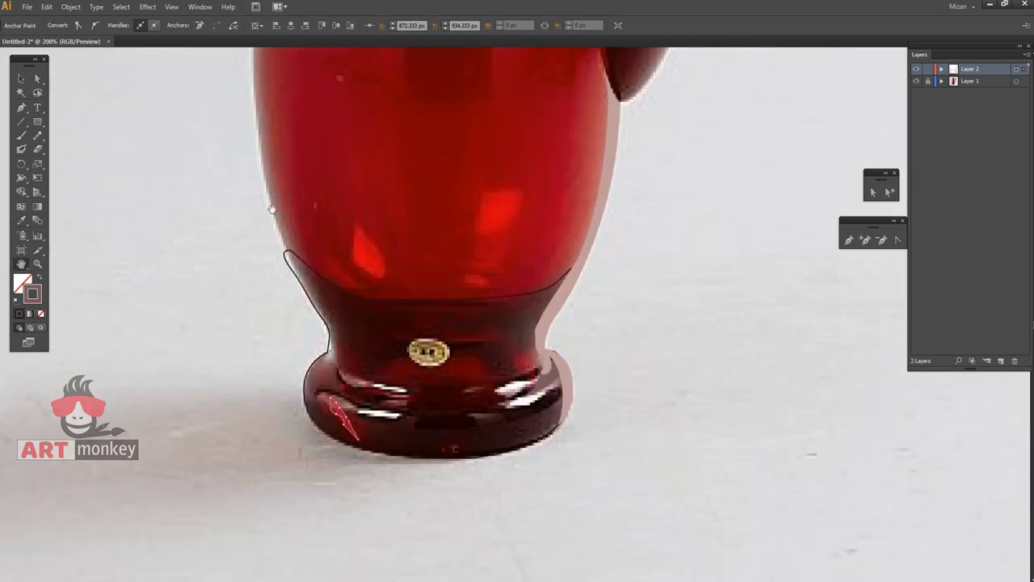
Sample the red highlight colour and draw highlights on the foot's right and lower-left
click(334, 401)
click(87, 109)
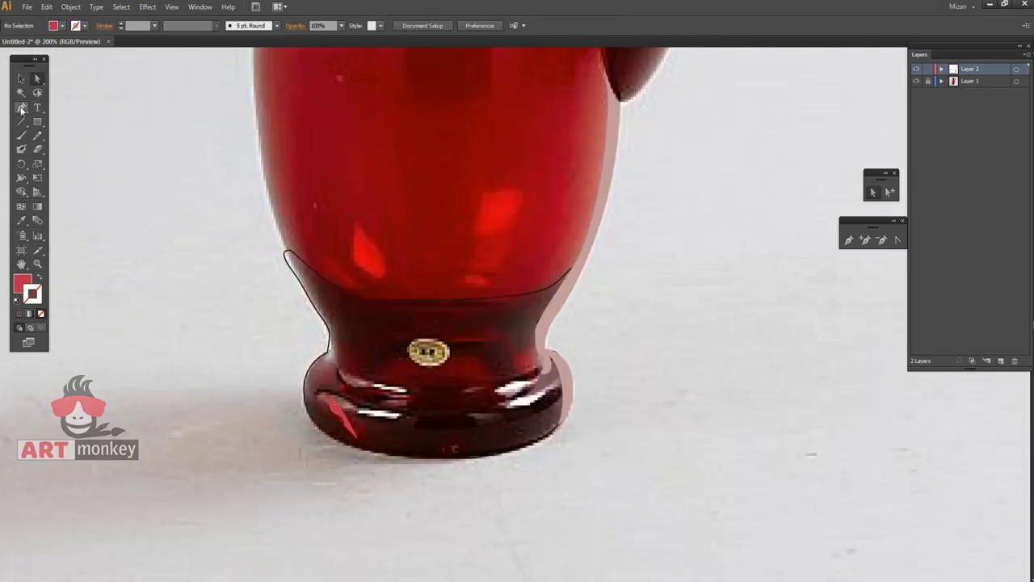
click(361, 298)
key(p)
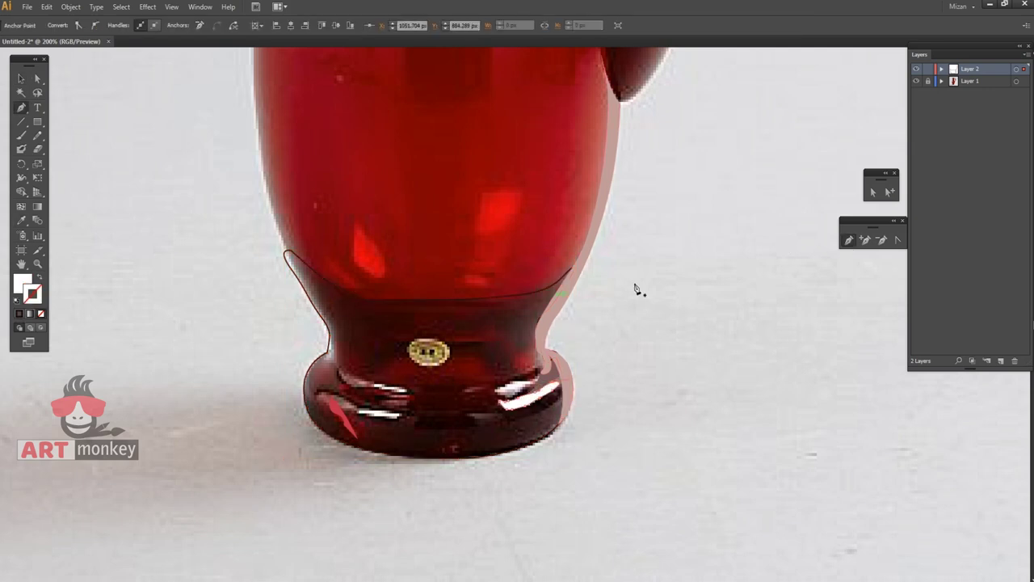
drag(541, 382, 500, 398)
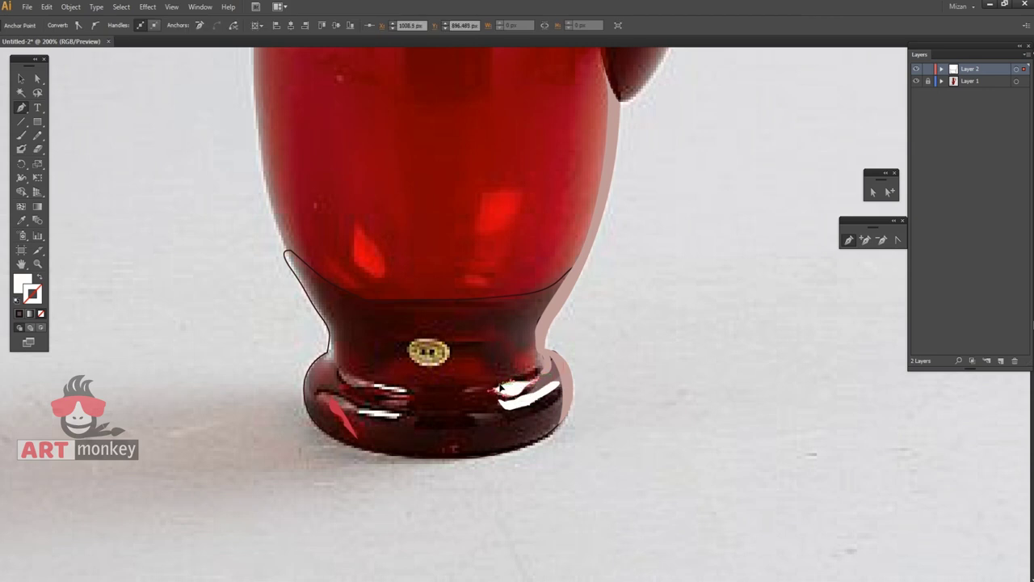
drag(359, 416, 360, 417)
click(404, 415)
Draw light-red highlight shapes on the base's lower-left and upper-left
click(407, 390)
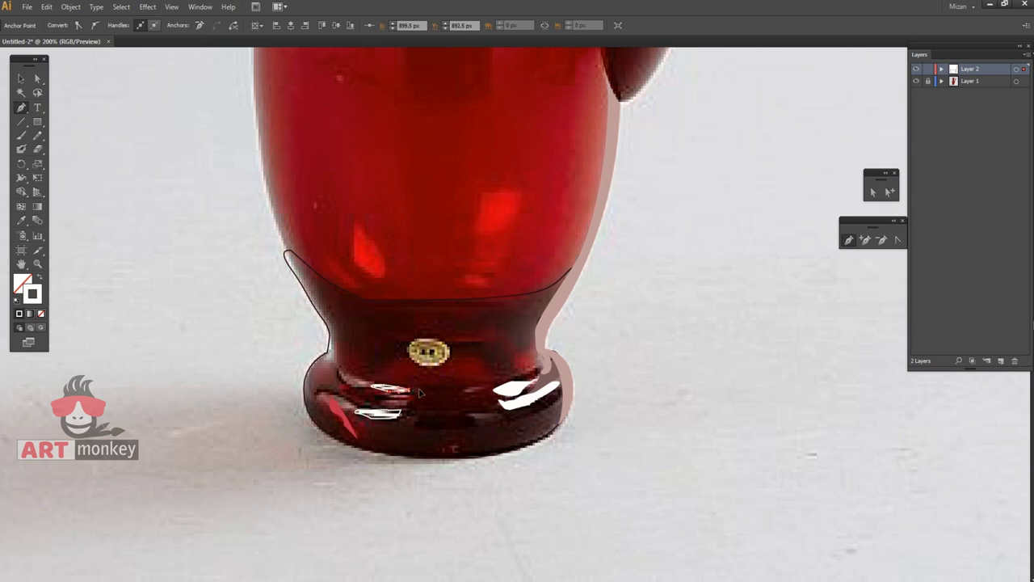
click(317, 394)
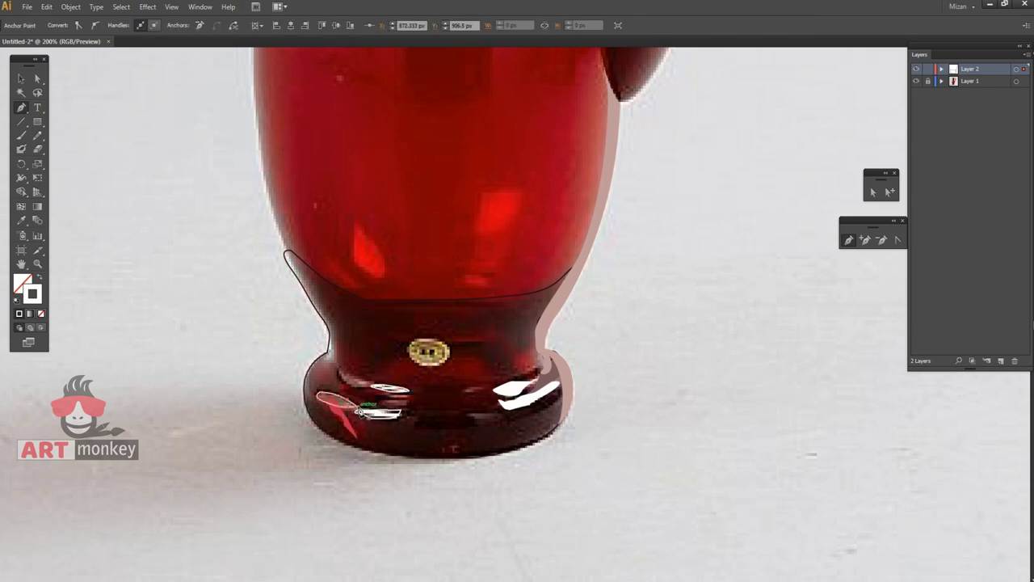
click(324, 391)
click(385, 385)
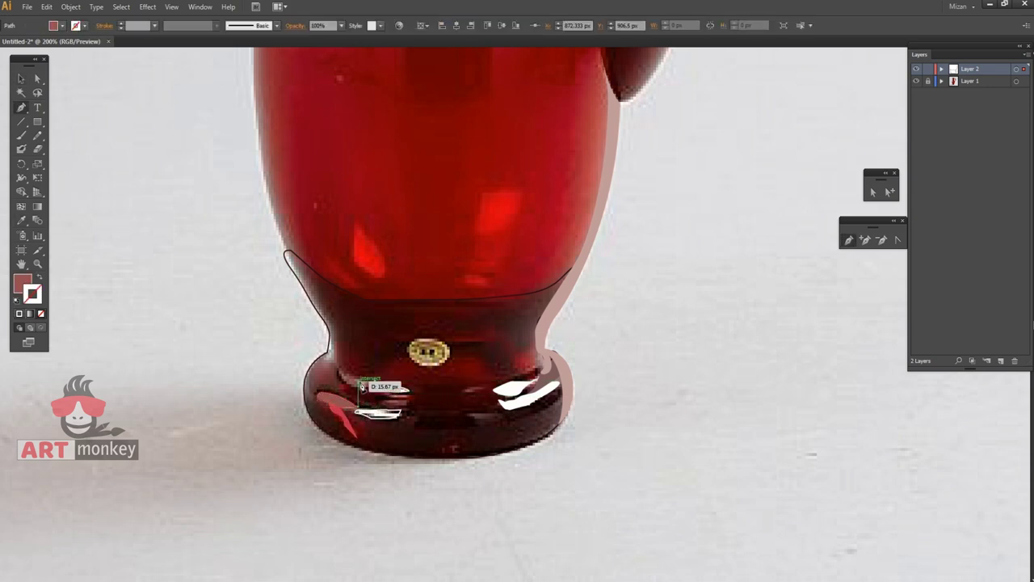
click(336, 370)
click(376, 376)
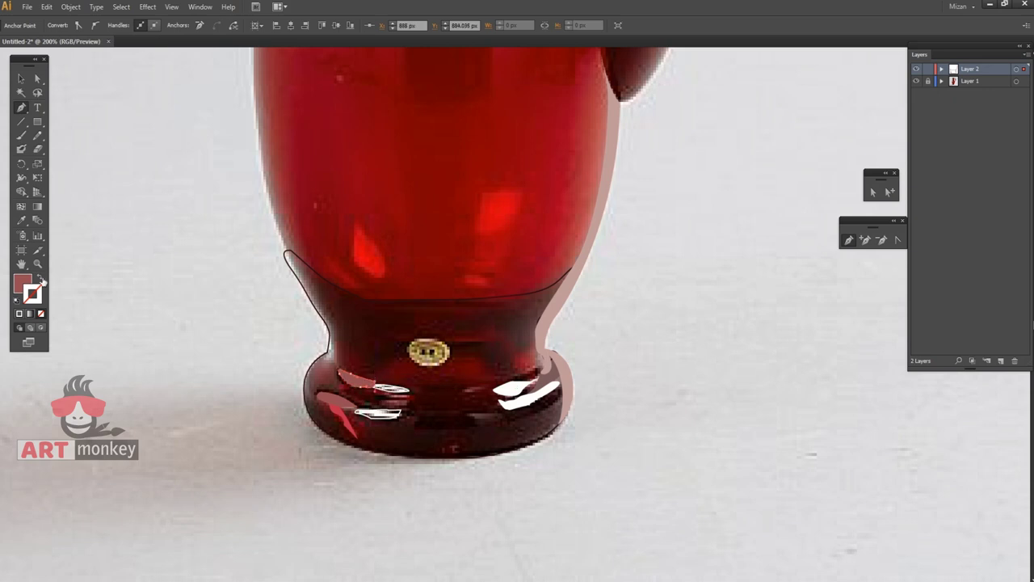
ctrl+click(335, 317)
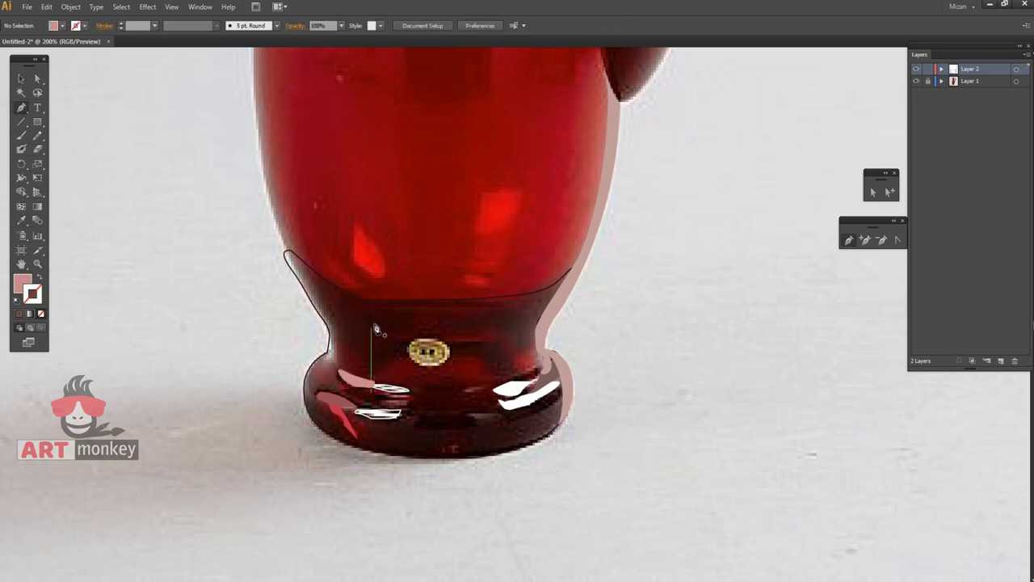
Draw a curved highlight on the right side of the base and deselect it
click(534, 349)
drag(535, 370, 526, 378)
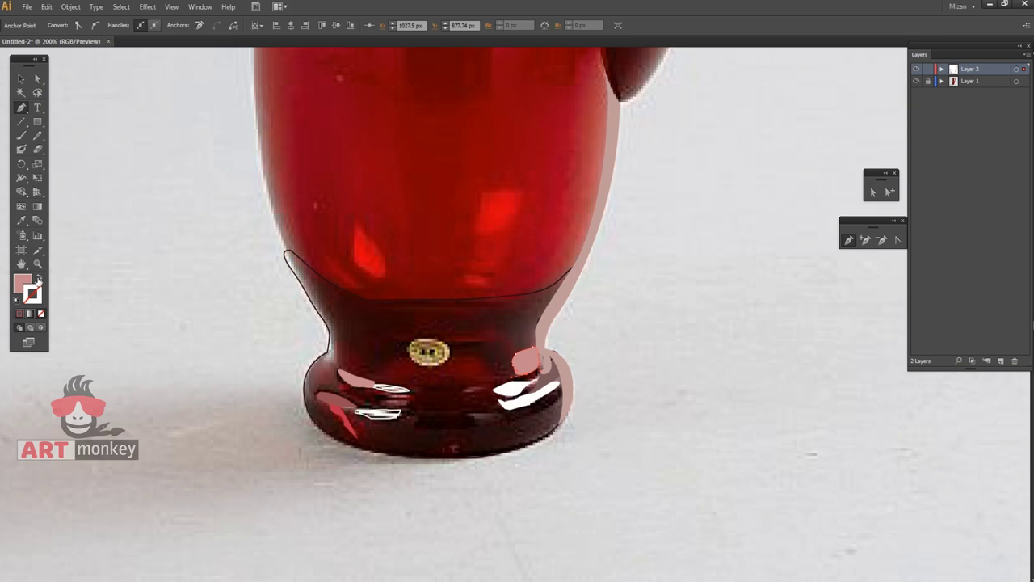
key(v)
click(86, 106)
Fit the artboard, toggle the photo layer to check the tracing, and zoom to 100%
key(ctrl+0)
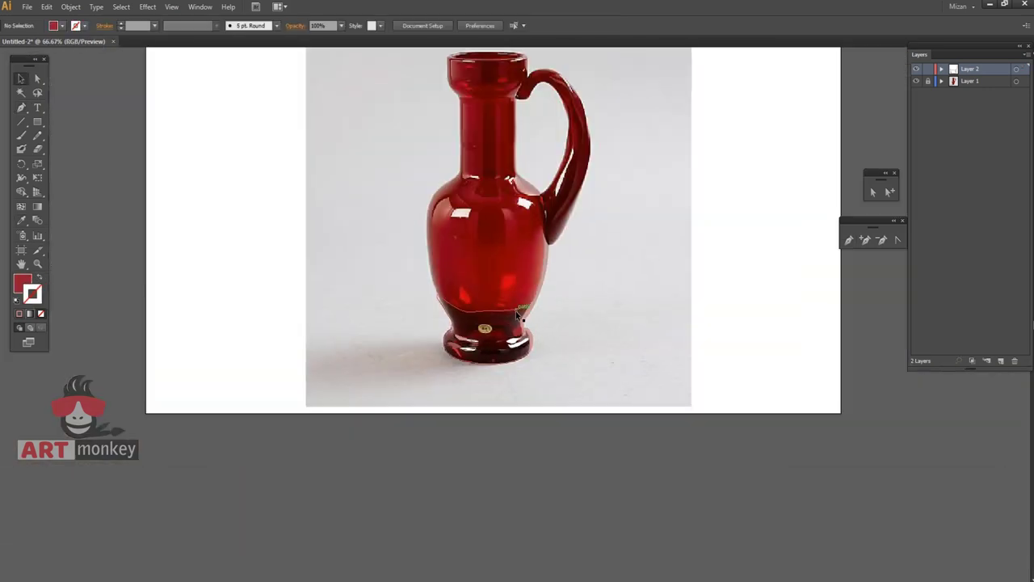
click(518, 316)
click(737, 454)
click(915, 81)
drag(215, 317, 185, 347)
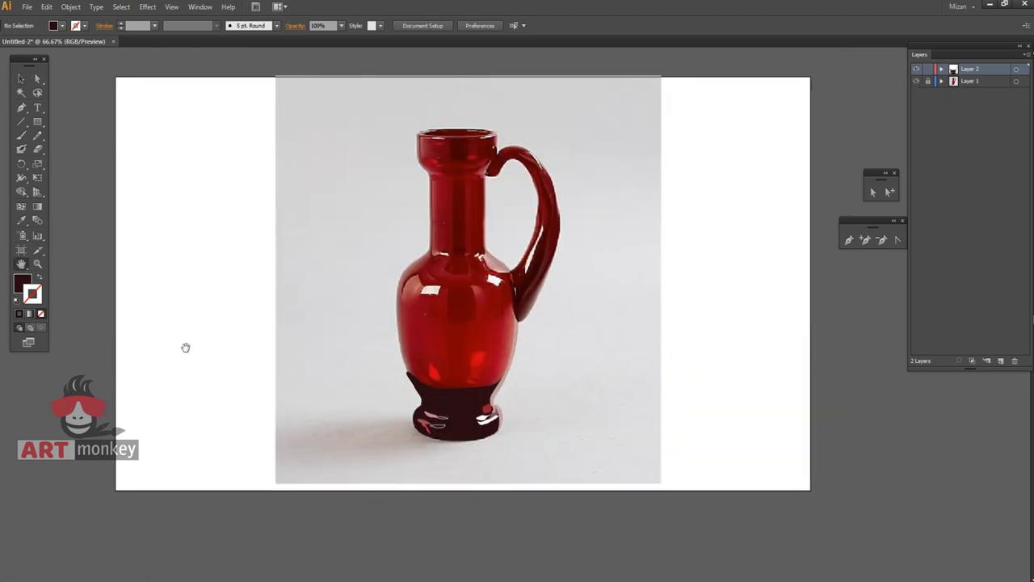
key(ctrl+1)
click(35, 78)
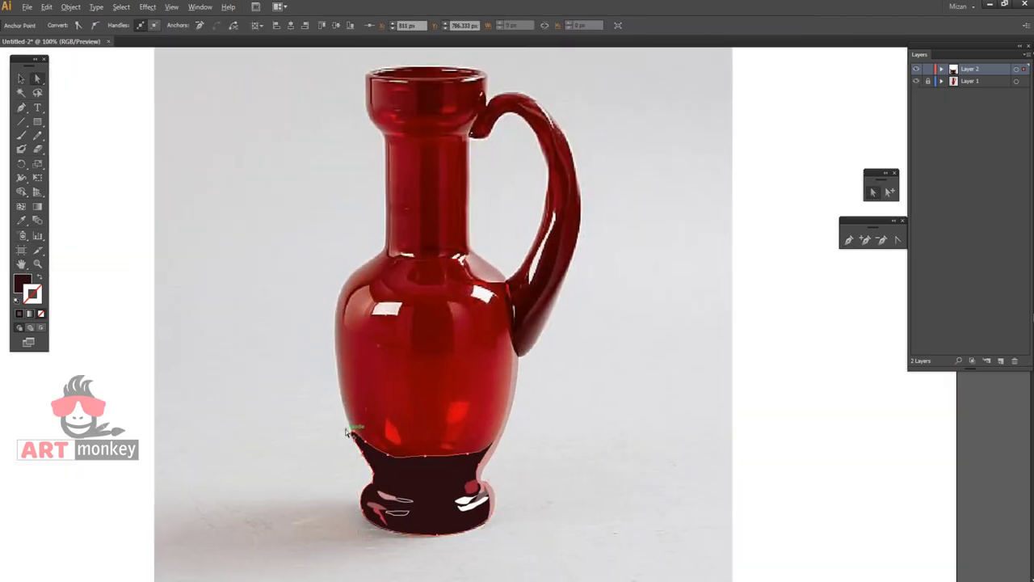
Pen-trace the jug silhouette up the left side, across the rim and around the handle
click(21, 107)
key(shift+x)
click(420, 465)
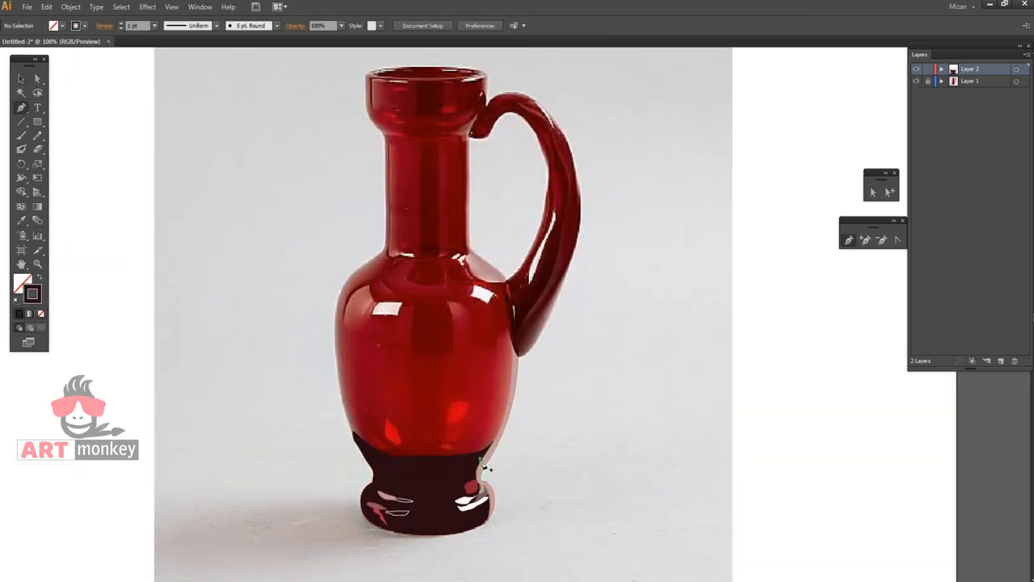
drag(353, 435, 340, 390)
drag(356, 294, 347, 281)
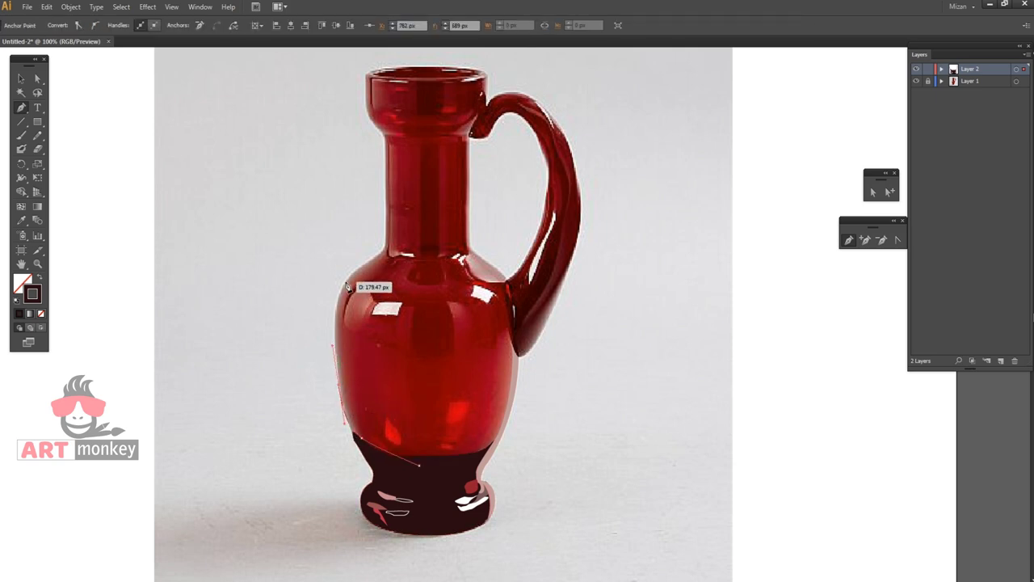
drag(386, 219, 368, 74)
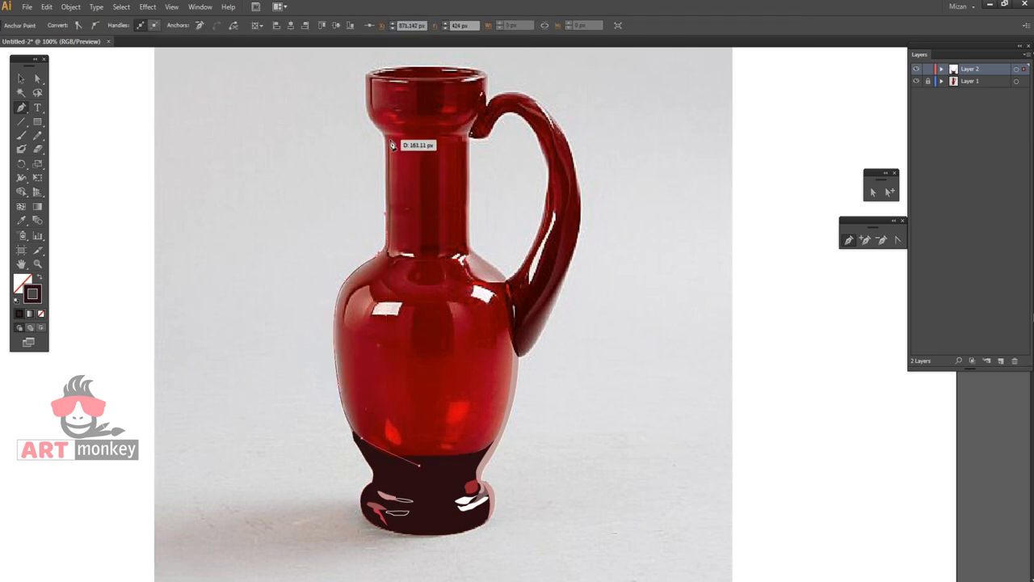
mouse_move(486, 68)
mouse_down()
mouse_move(492, 87)
mouse_move(547, 100)
mouse_up()
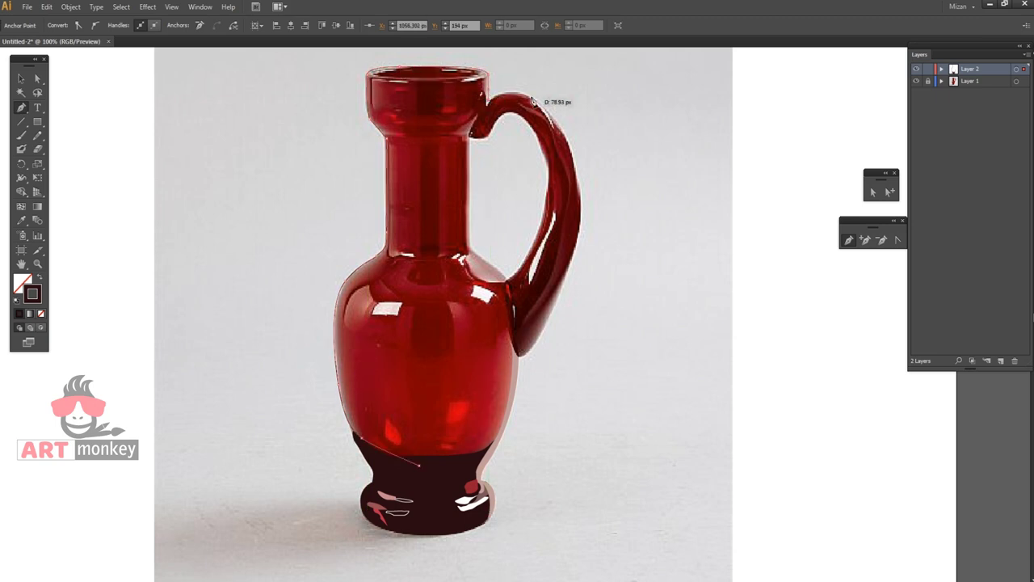
drag(577, 171, 578, 204)
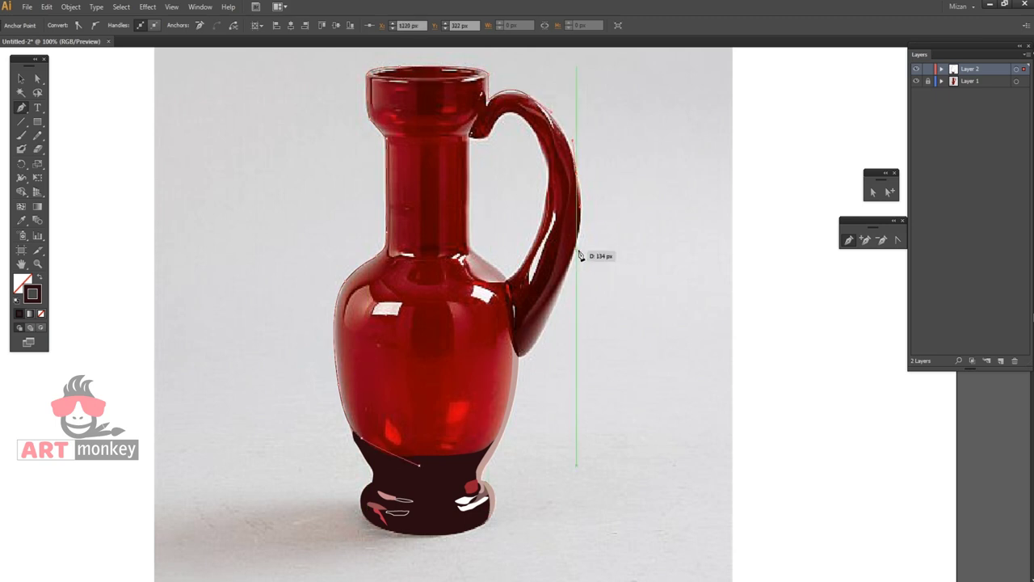
drag(521, 358, 502, 358)
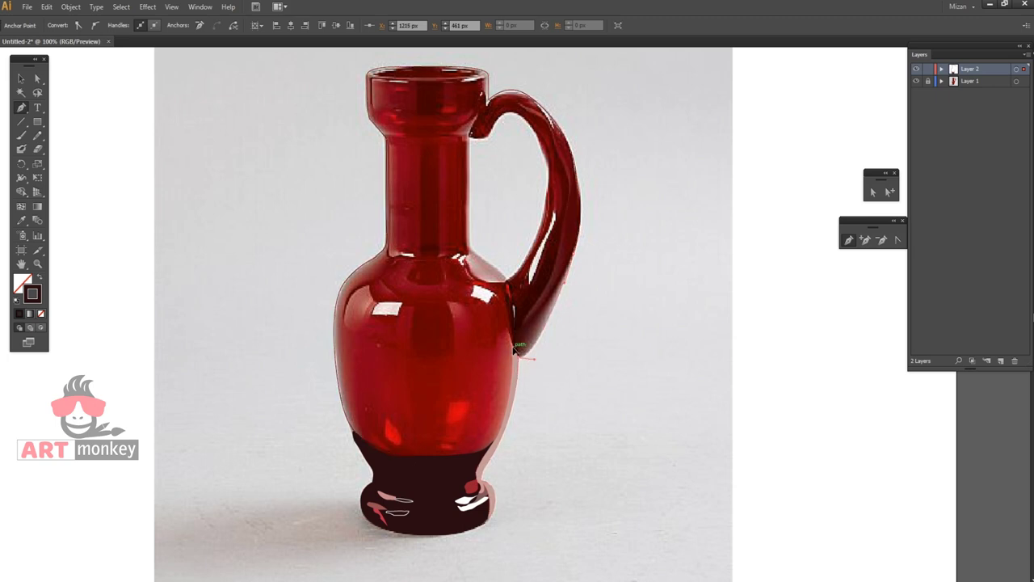
click(421, 467)
Fill the silhouette with sampled red and trace a closed path around the handle opening
key(i)
click(394, 370)
click(42, 279)
key(p)
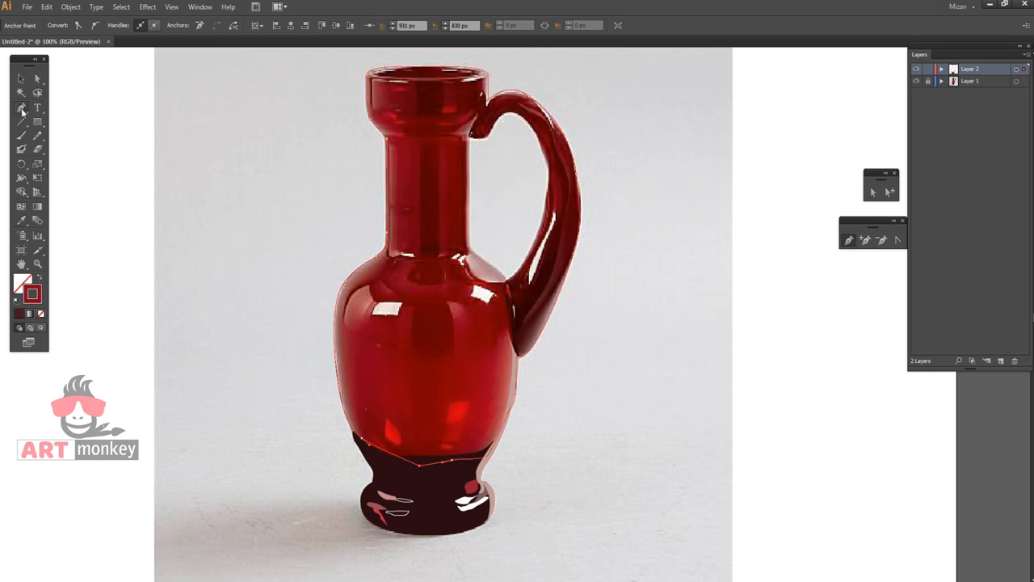
drag(487, 135, 534, 137)
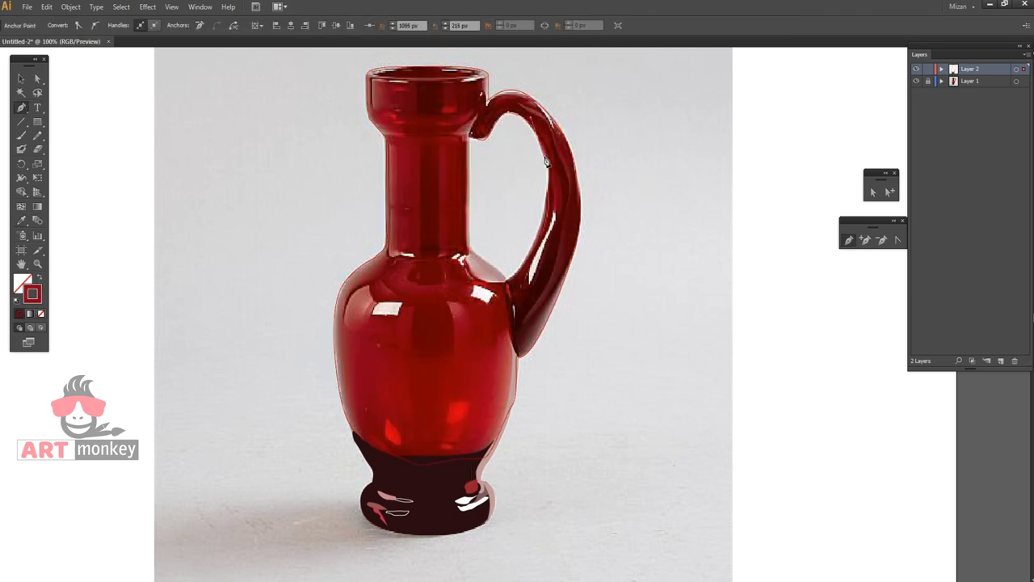
drag(531, 277, 470, 245)
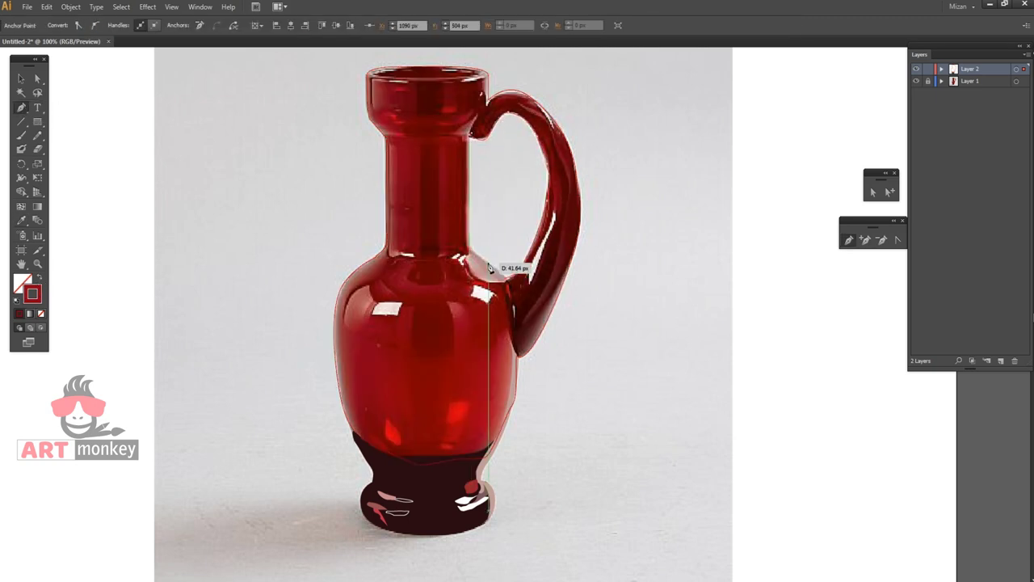
click(471, 138)
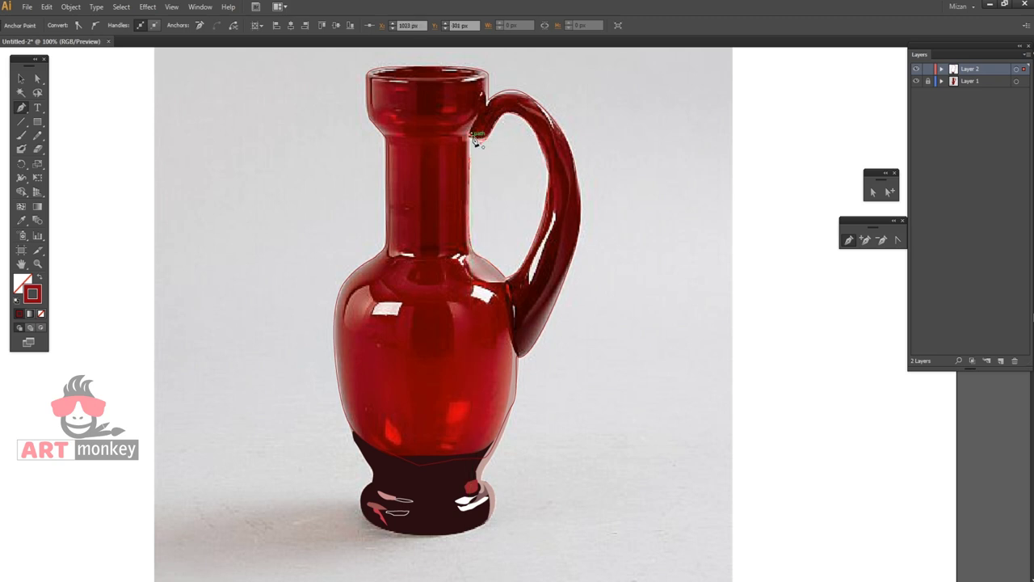
key(v)
Apply Pathfinder Minus Front to cut the handle opening from the jug body
click(40, 277)
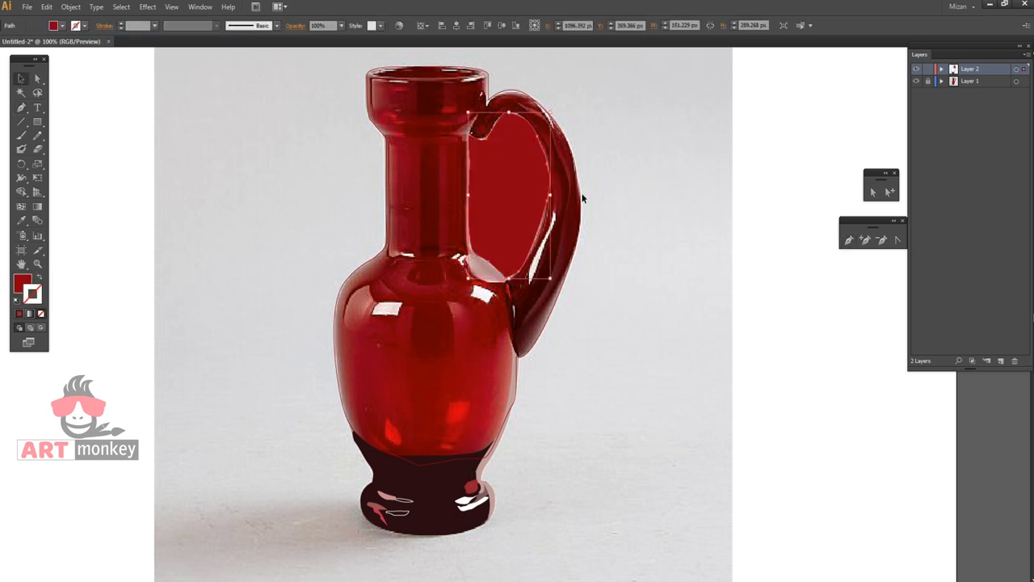
click(40, 277)
click(201, 7)
click(234, 363)
click(935, 528)
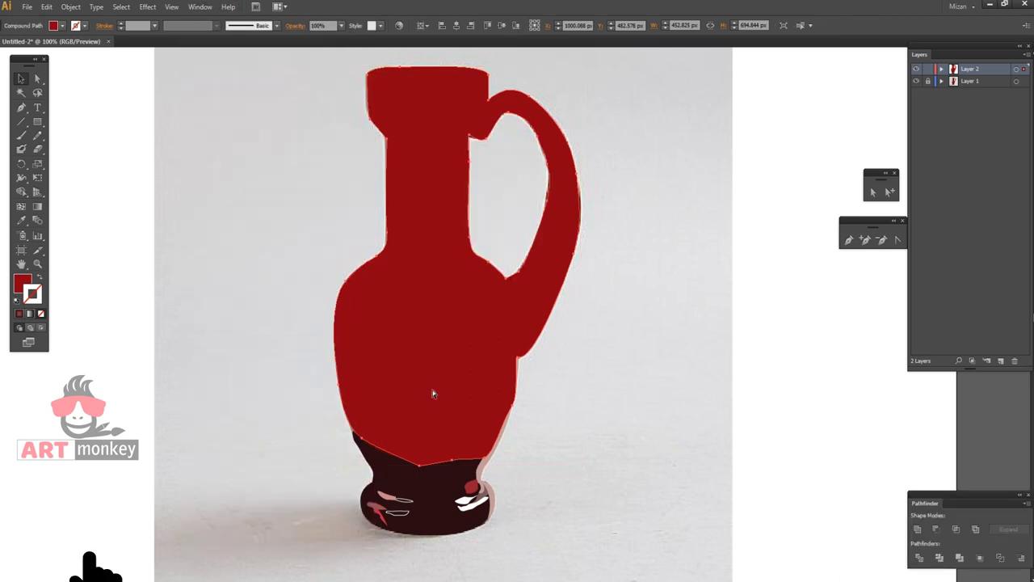
click(793, 408)
key(ctrl+a)
click(41, 277)
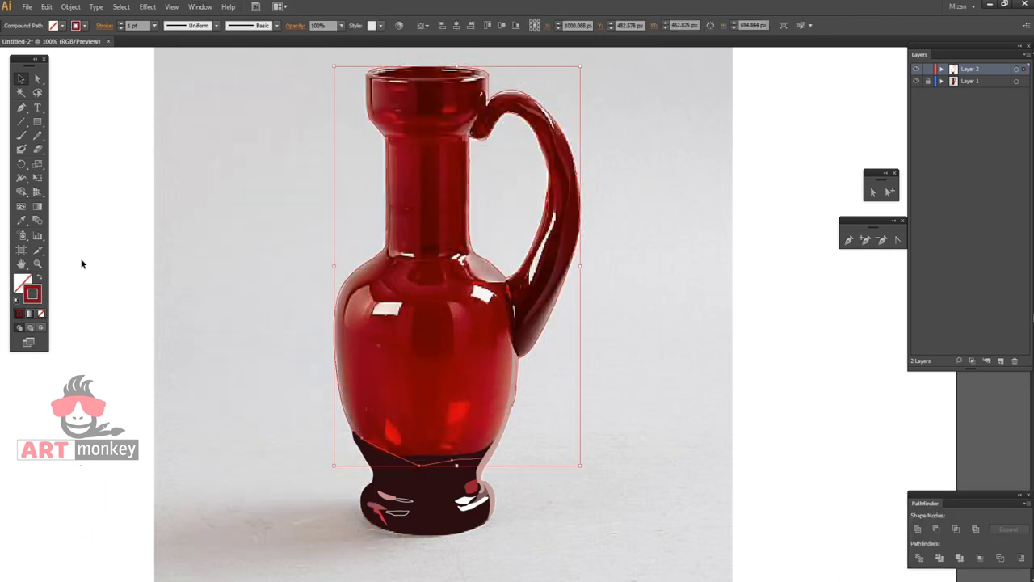
key(ctrl+shift+a)
Trace and close a highlight shape along the handle's edge
key(p)
scroll(165, 378, up, 2)
scroll(166, 378, down, 1)
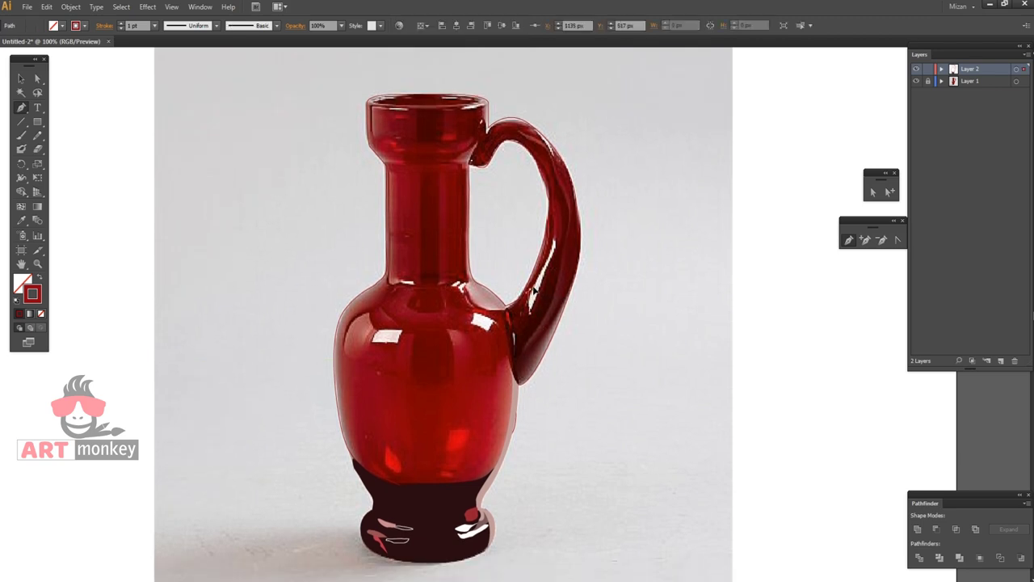
drag(554, 259, 556, 243)
drag(536, 289, 542, 316)
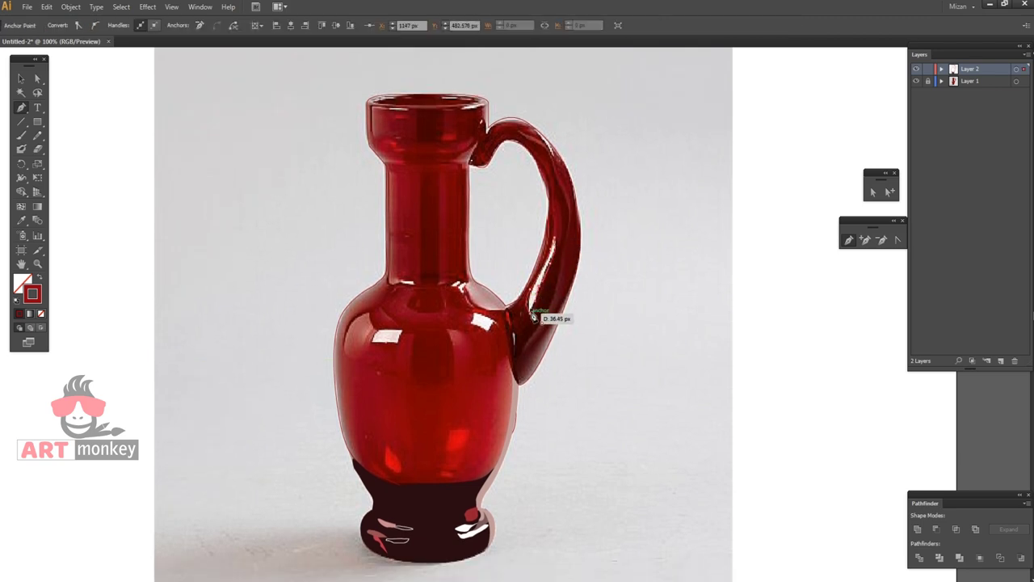
click(490, 321)
key(p)
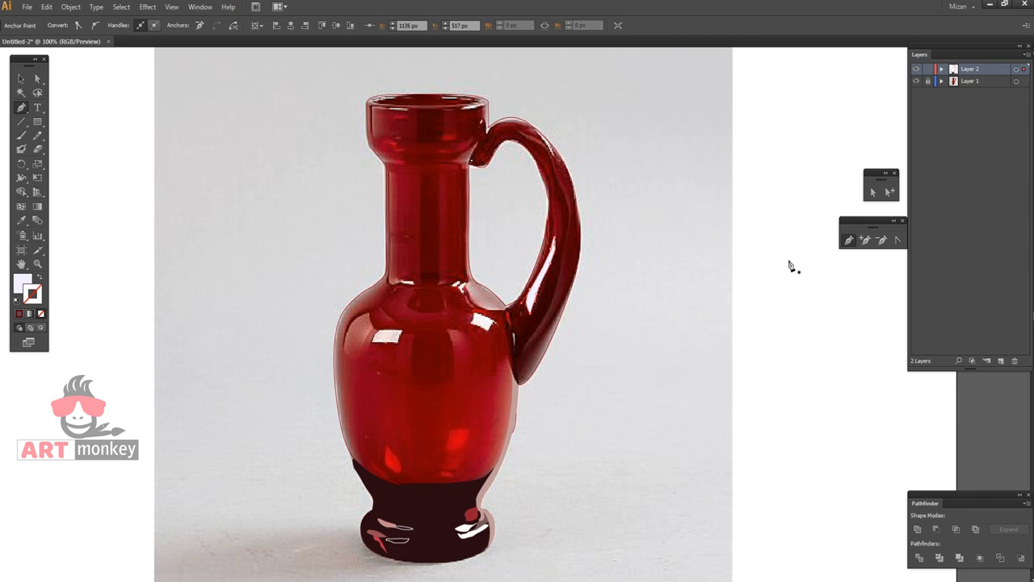
Draw a white highlight shape across the jug body, then zoom in closer
click(512, 326)
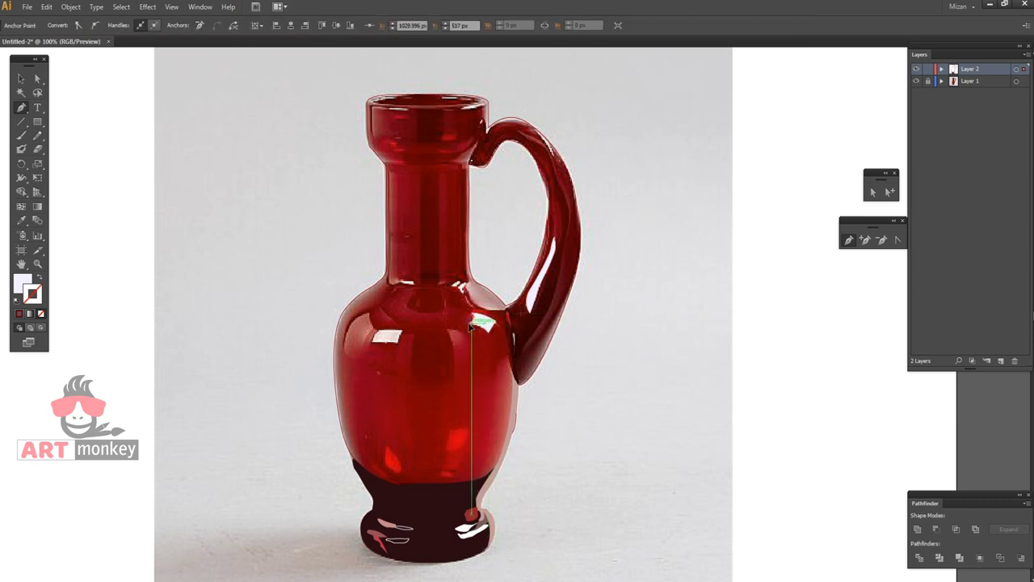
mouse_move(367, 335)
mouse_down()
mouse_move(384, 335)
mouse_move(373, 349)
mouse_up()
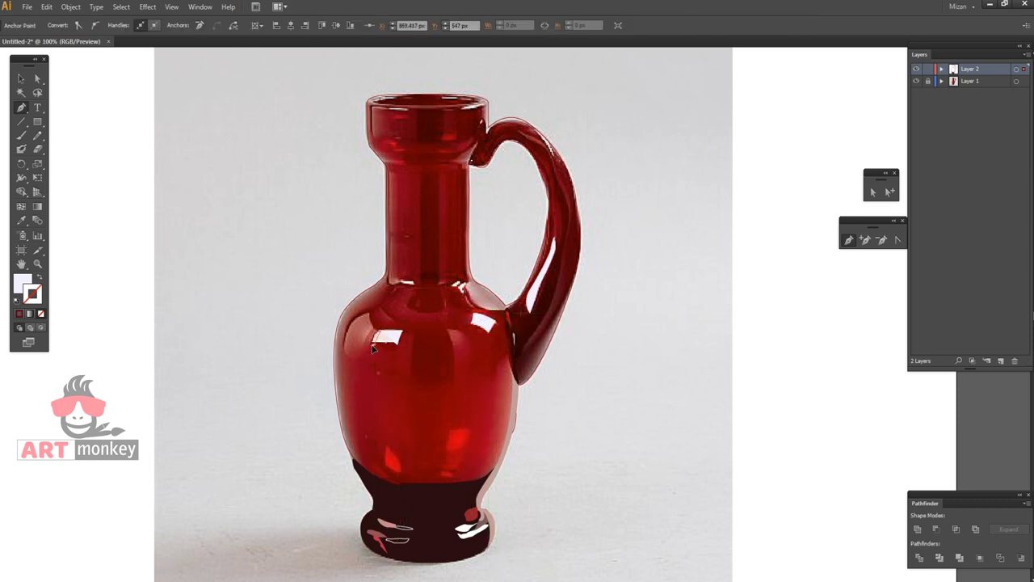
key(i)
click(393, 333)
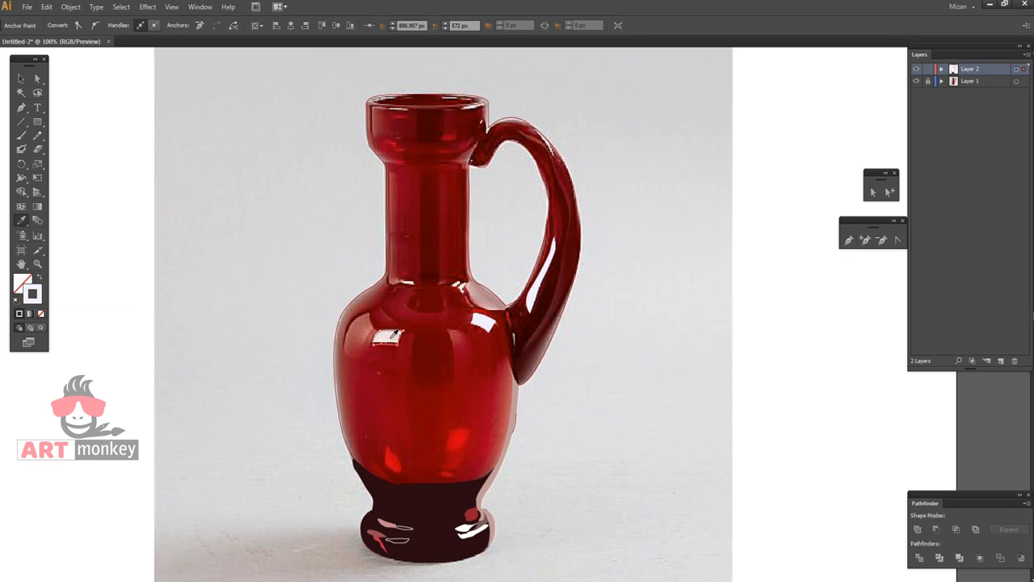
drag(376, 349, 400, 350)
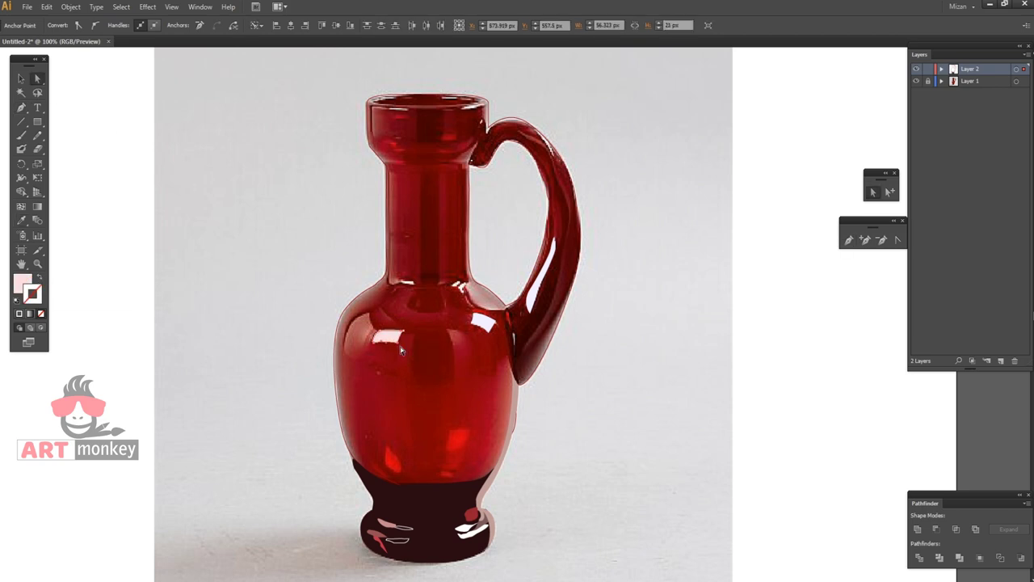
click(128, 190)
key(ctrl+plus)
Draw a small highlight where the handle meets the body and fill it with sampled red
drag(365, 274, 345, 264)
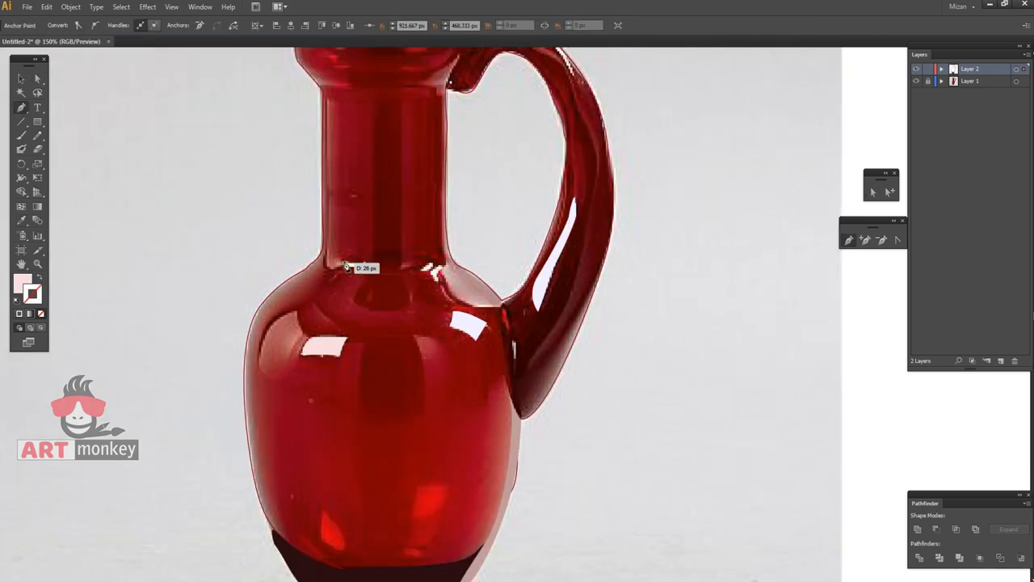
drag(438, 266, 434, 277)
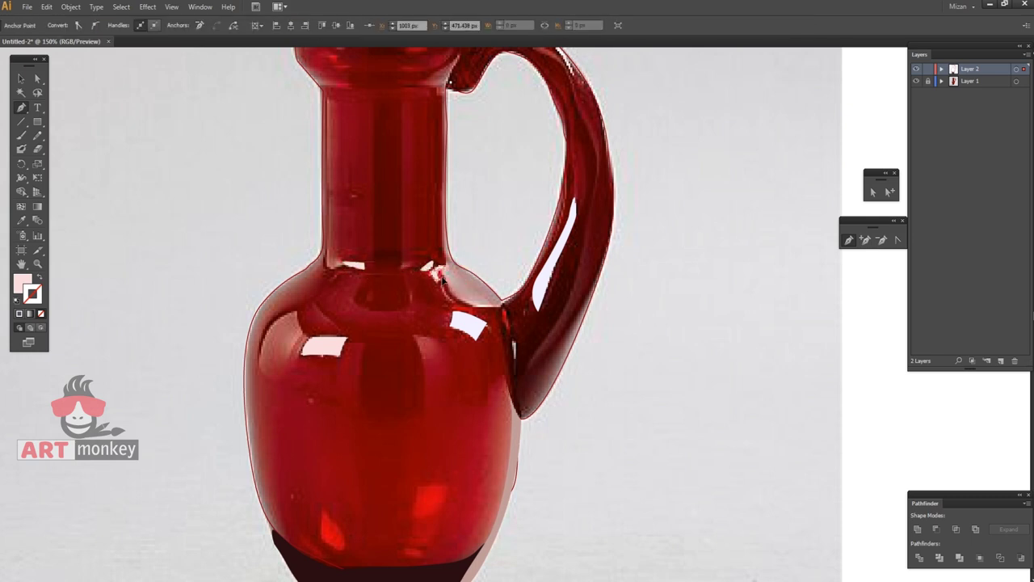
mouse_move(512, 344)
mouse_down()
mouse_move(503, 319)
mouse_move(506, 328)
mouse_up()
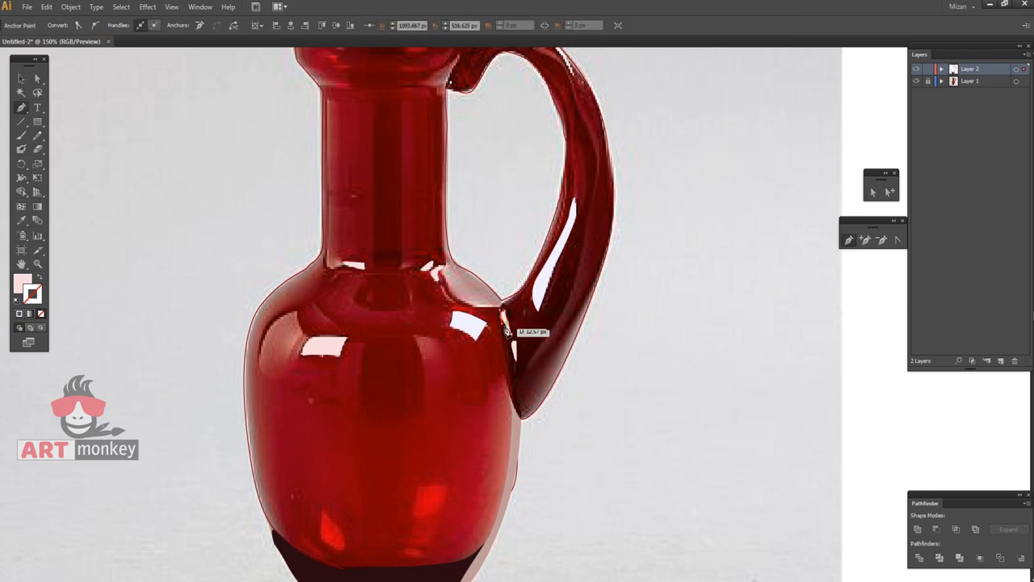
click(41, 276)
key(i)
click(506, 312)
scroll(506, 312, up, 1)
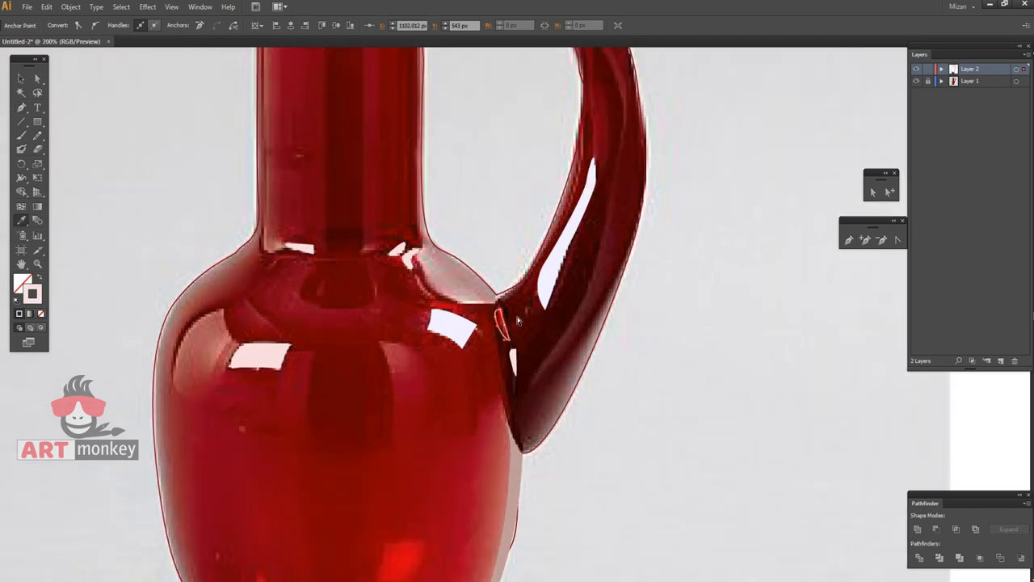
scroll(491, 311, up, 2)
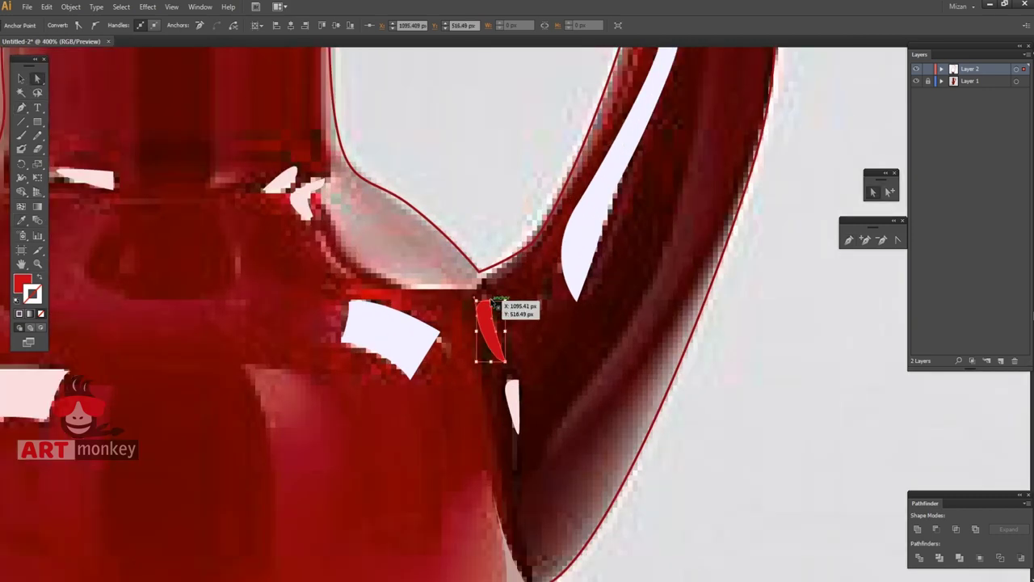
scroll(544, 302, down, 3)
Draw the pale pink highlight along the jug's left shoulder, swapping fill and stroke
key(p)
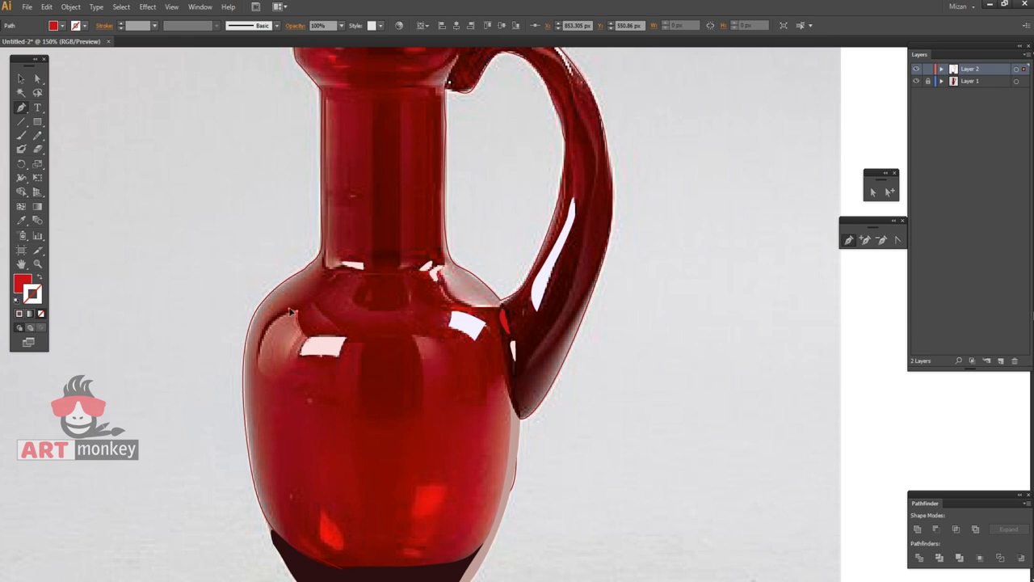
key(shift+x)
drag(293, 362, 309, 346)
click(309, 346)
key(shift+x)
Draw a red-filled highlight patch low on the jug body with the Pen tool
ctrl+click(160, 100)
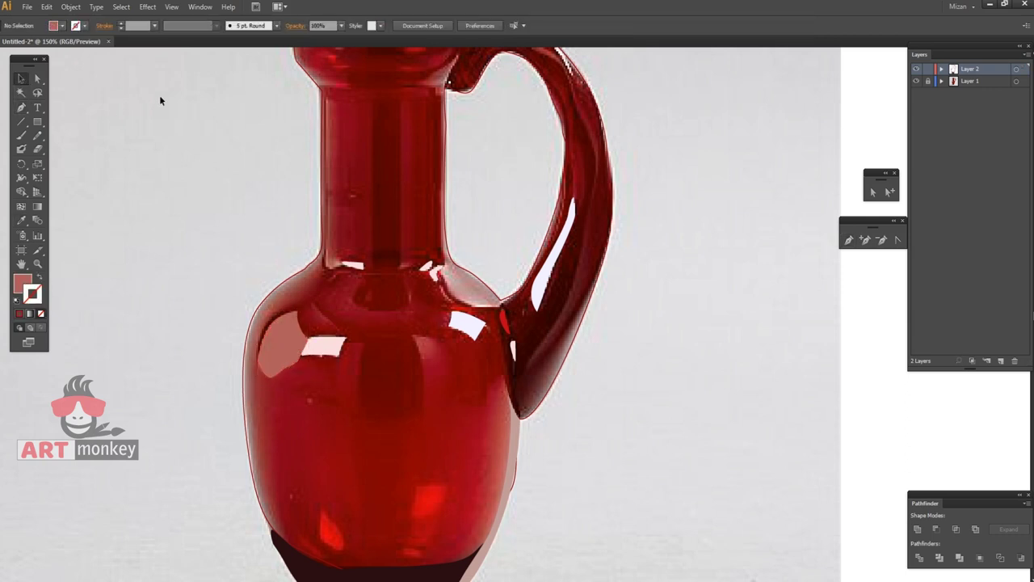
key(p)
click(343, 553)
click(344, 529)
click(321, 511)
click(320, 537)
click(343, 554)
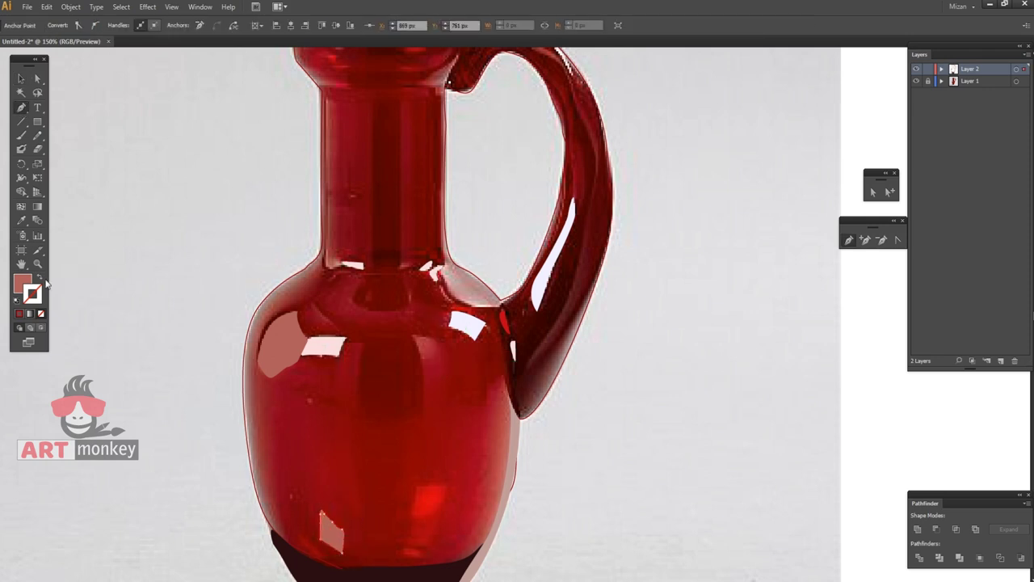
click(40, 278)
click(41, 278)
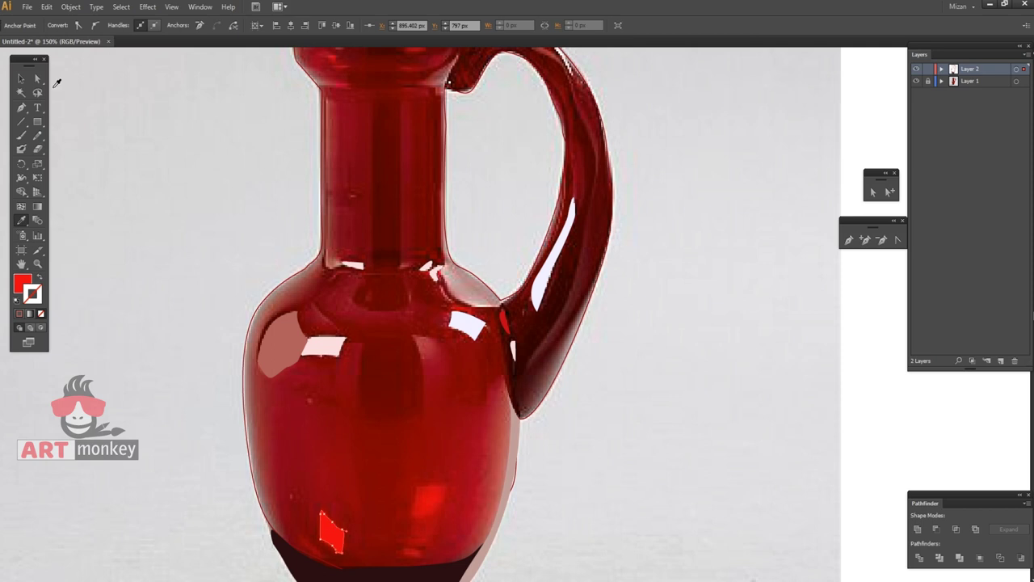
ctrl+click(57, 81)
Add a second solid red highlight running up from the jug's base
click(399, 557)
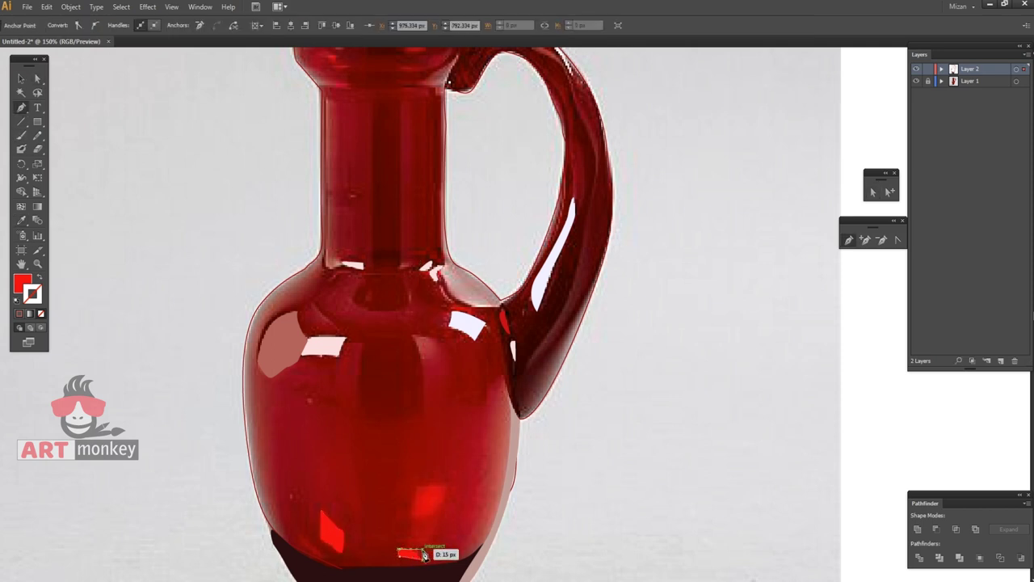
click(426, 536)
click(414, 487)
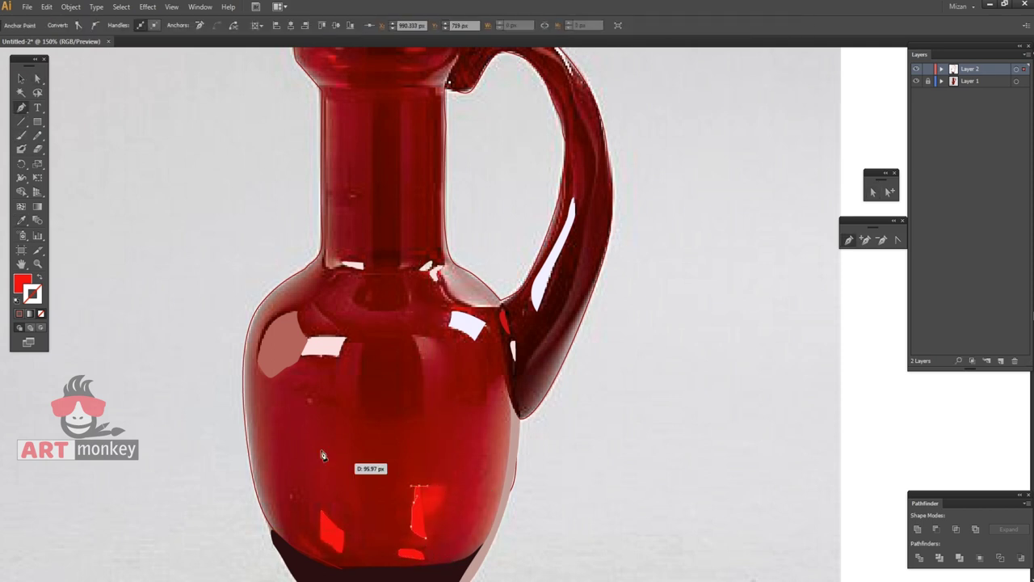
key(shift+x)
click(443, 487)
click(431, 515)
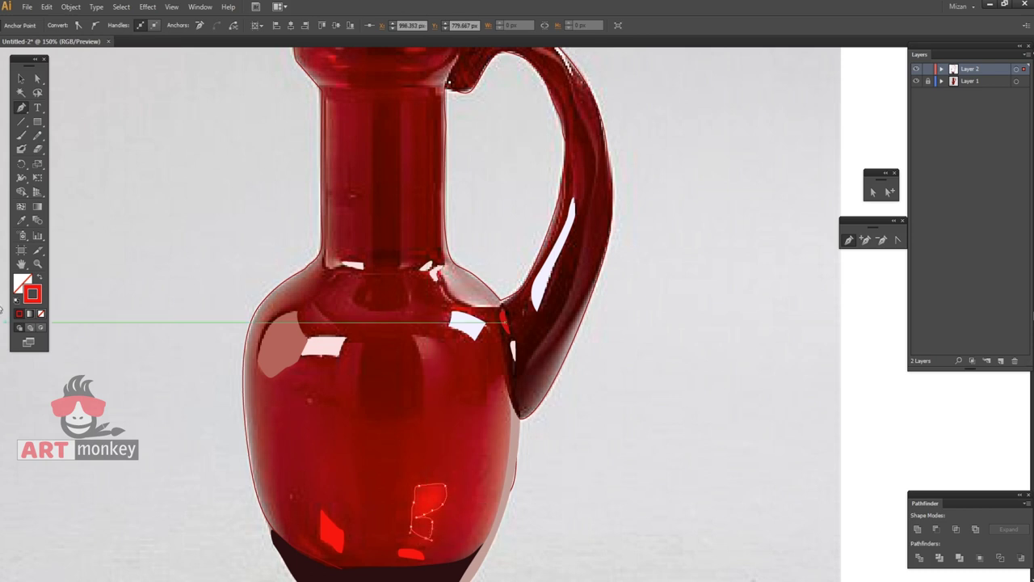
click(40, 277)
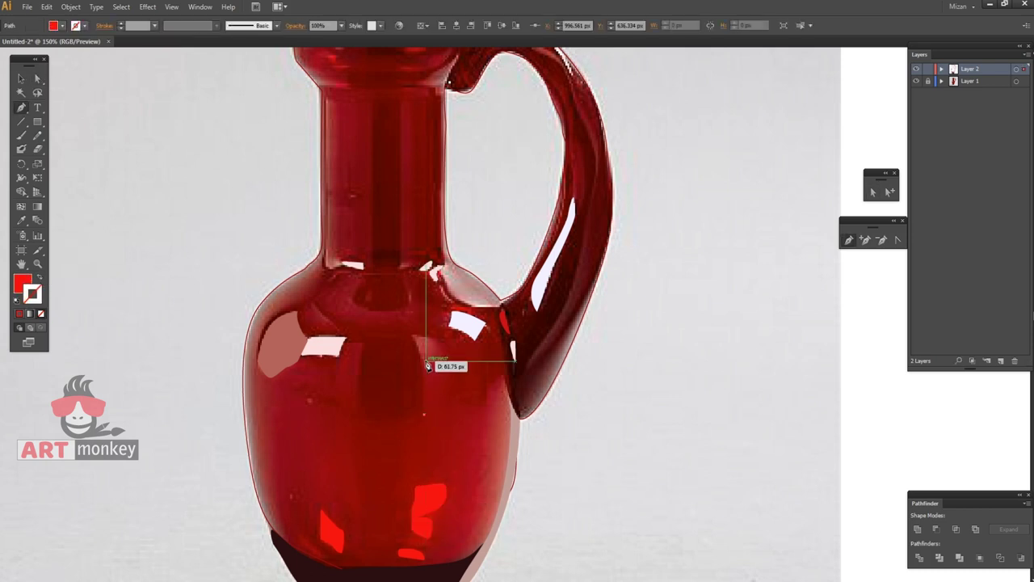
Draw a highlight below the right shoulder filled with red sampled from the photo
click(414, 332)
click(443, 368)
click(428, 420)
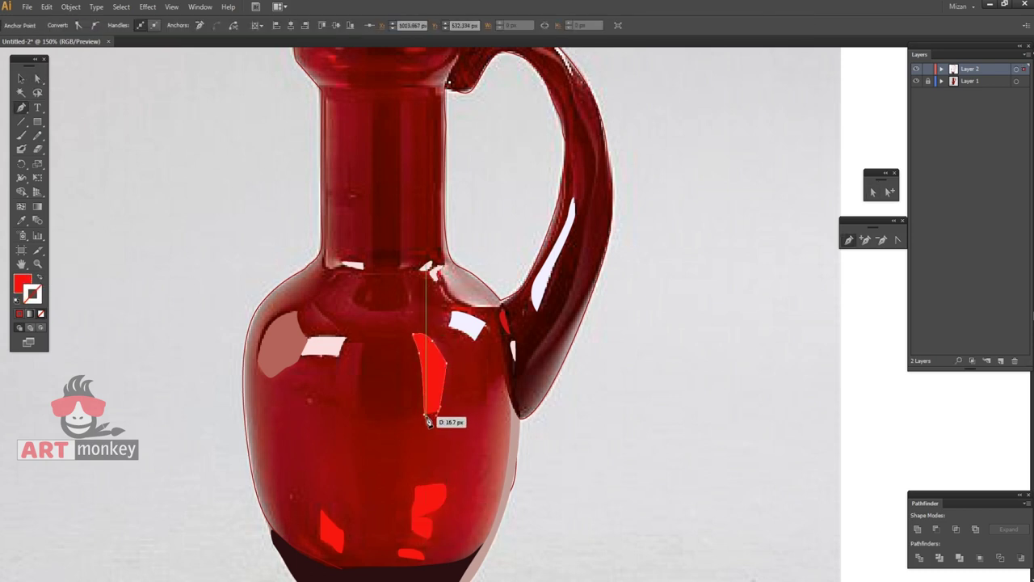
click(40, 277)
click(22, 219)
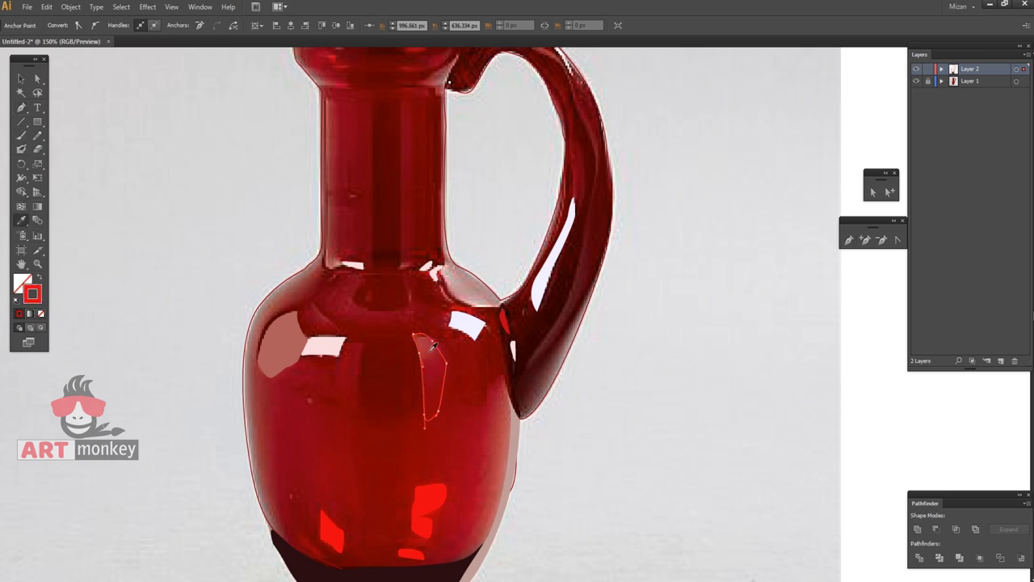
click(434, 346)
ctrl+click(86, 88)
Add a curved shading shape under the neck filled with the photo's dark red
key(p)
click(408, 307)
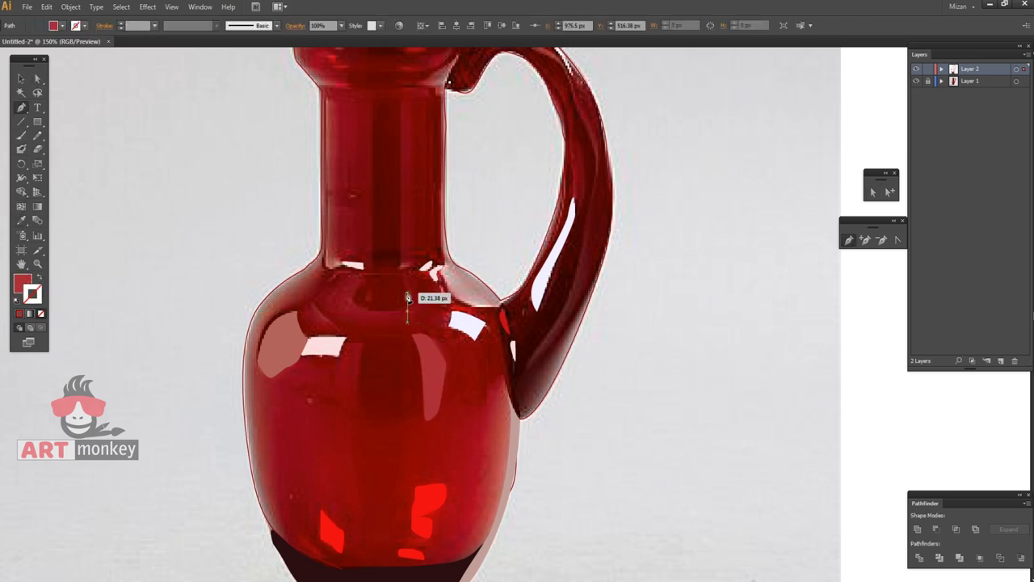
click(400, 268)
click(369, 276)
drag(369, 298, 374, 300)
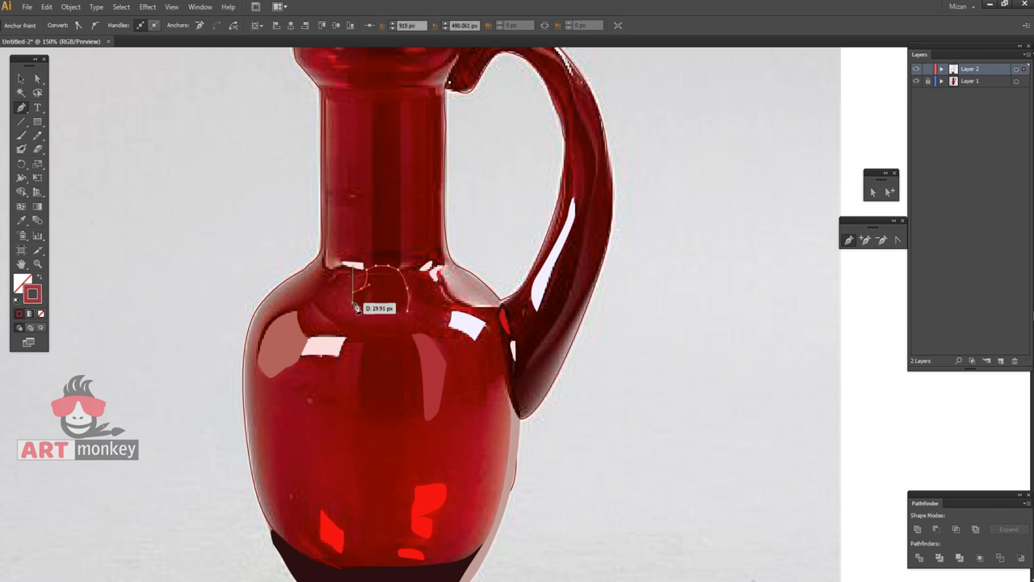
key(i)
click(399, 294)
Draw a dark red streak up the neck, then view the whole artboard
click(401, 265)
click(401, 98)
scroll(404, 105, up, 2)
click(372, 151)
click(371, 317)
click(43, 277)
key(i)
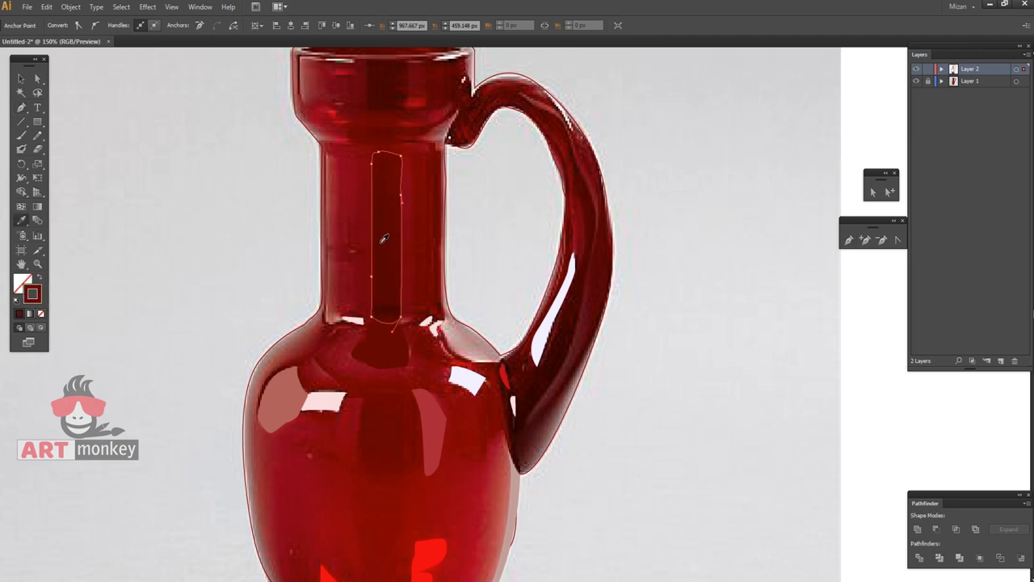
click(110, 111)
key(ctrl+0)
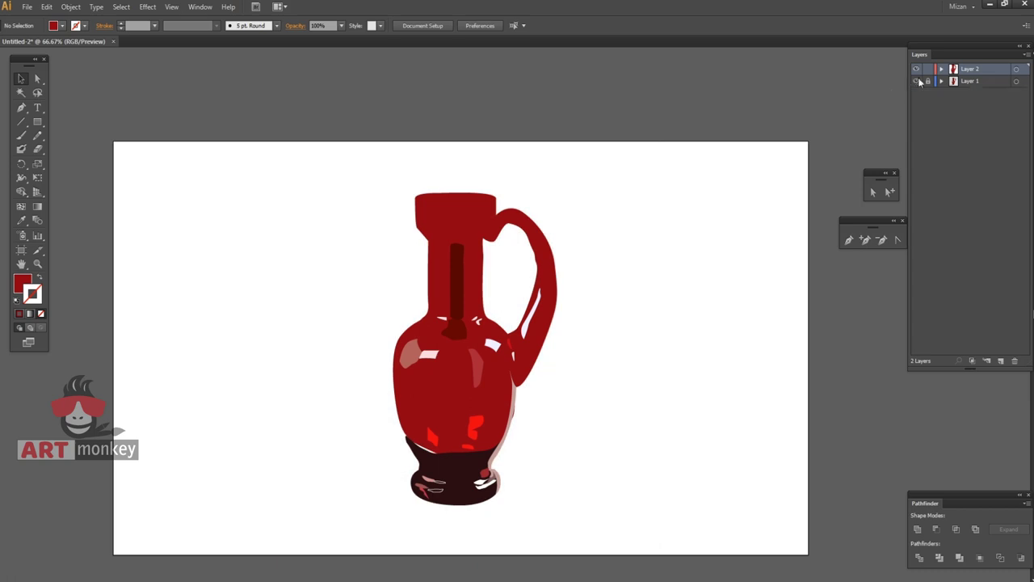
Draw a dark red shading shape down the centre of the jug body
key(ctrl+plus)
key(ctrl+plus)
click(388, 259)
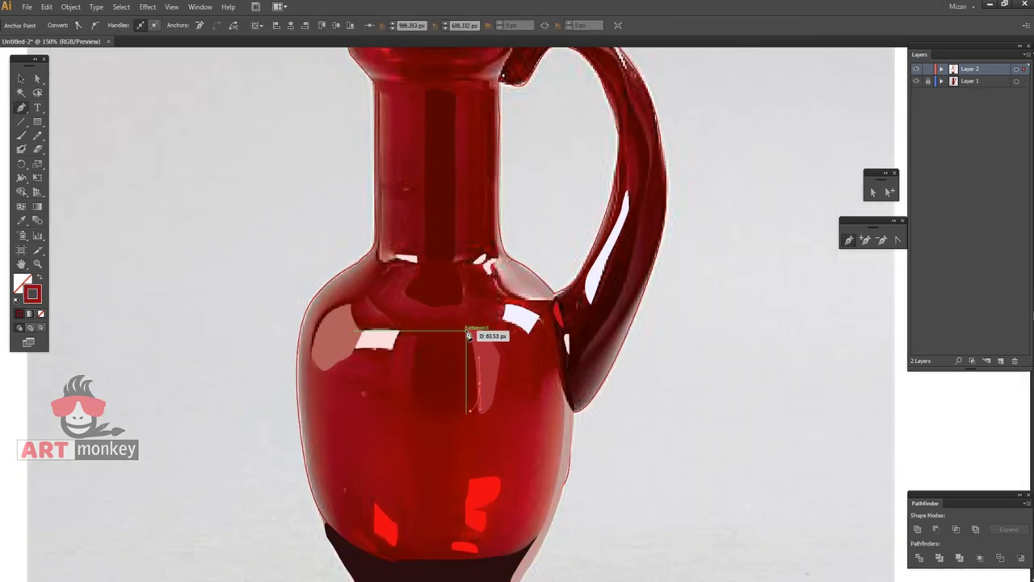
click(395, 323)
click(473, 415)
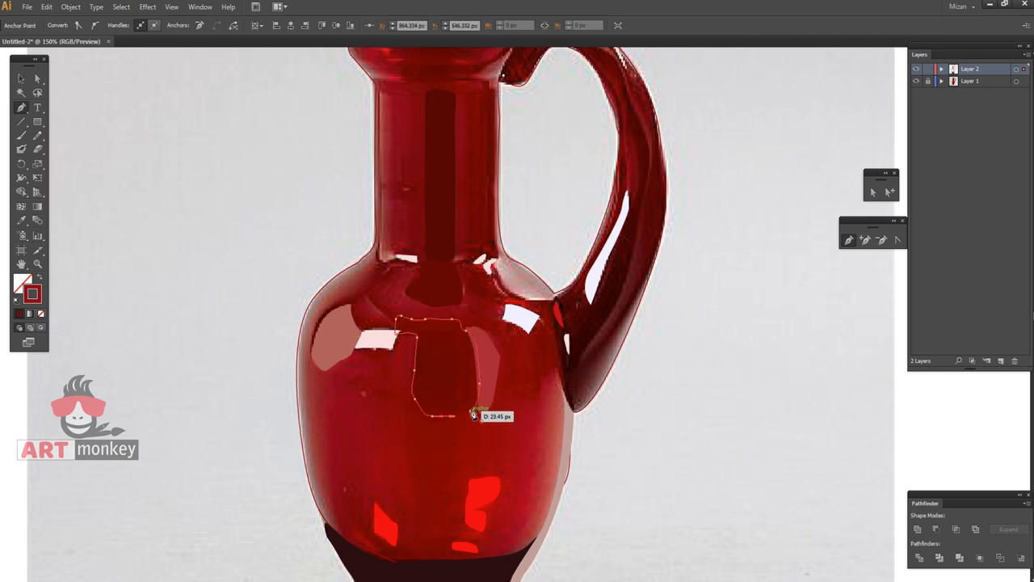
click(395, 322)
key(shift+x)
Set the central shape to 60% opacity, lower the neck streak's, and make the left shoulder highlight 70%
key(v)
click(341, 31)
click(355, 123)
click(581, 392)
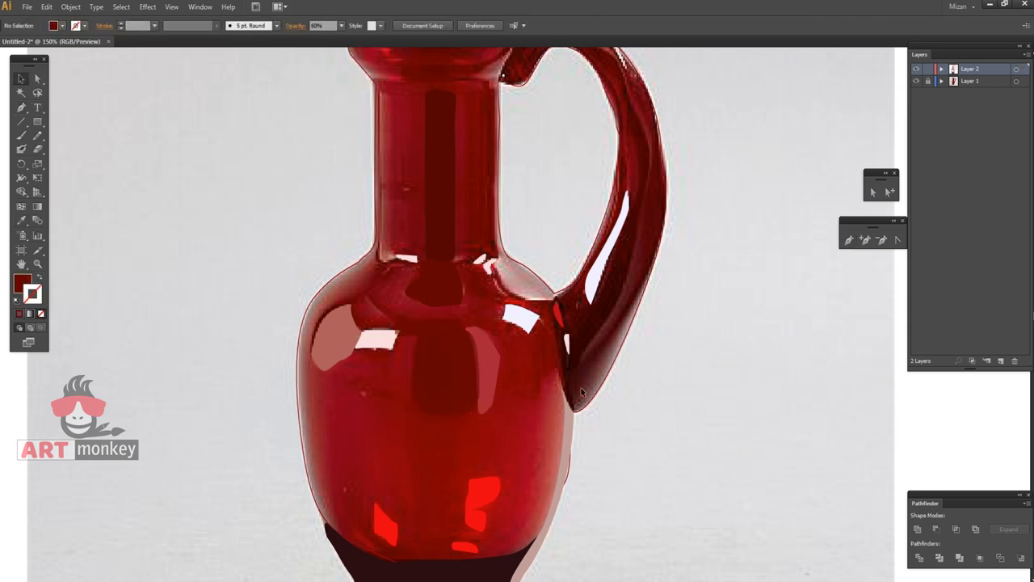
click(497, 368)
click(336, 25)
click(355, 123)
click(319, 323)
click(336, 25)
click(355, 136)
Draw a curved pale pink highlight where the shoulder meets the handle
scroll(232, 451, up, 2)
key(p)
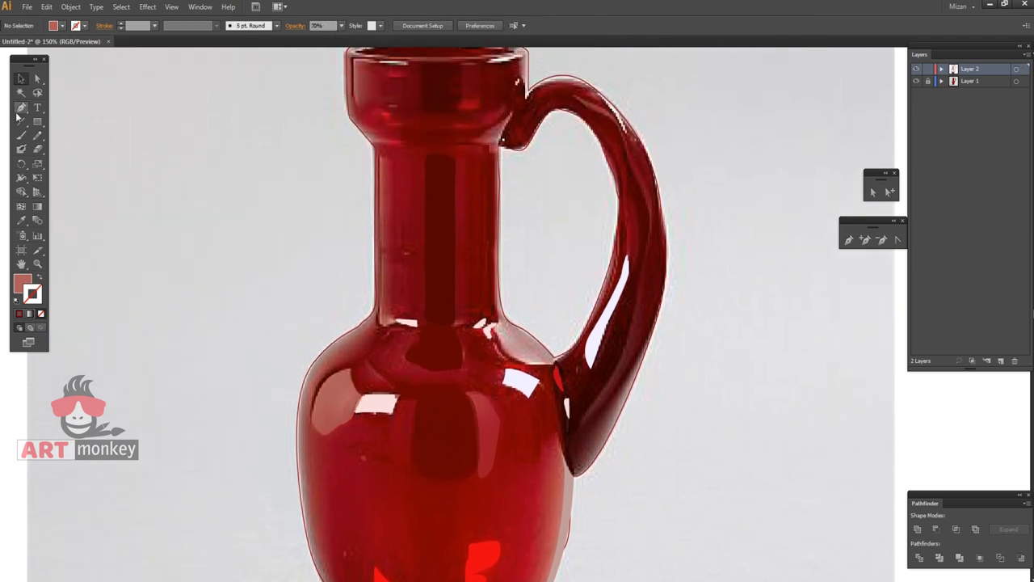
click(555, 367)
drag(555, 368, 525, 369)
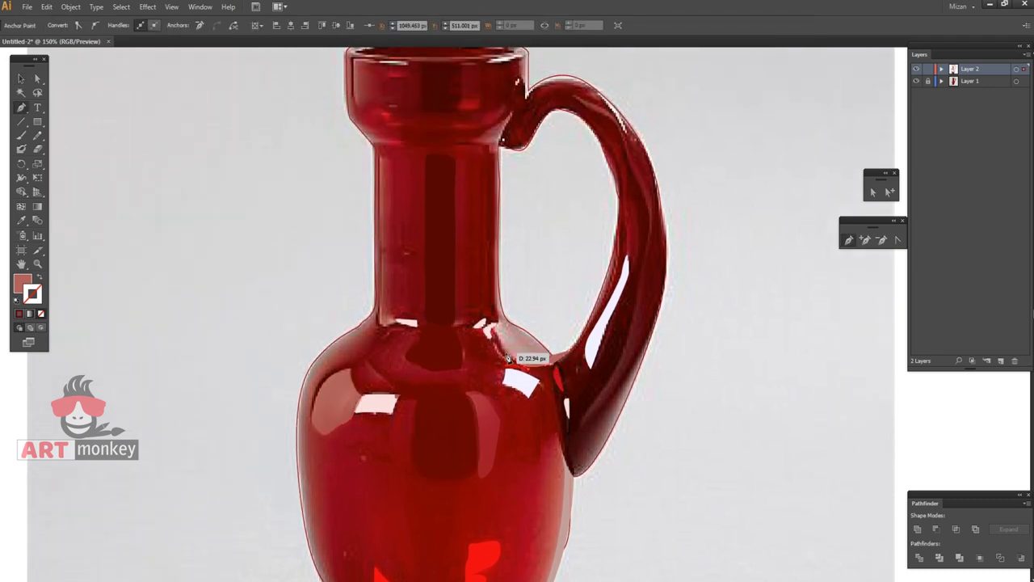
key(shift+x)
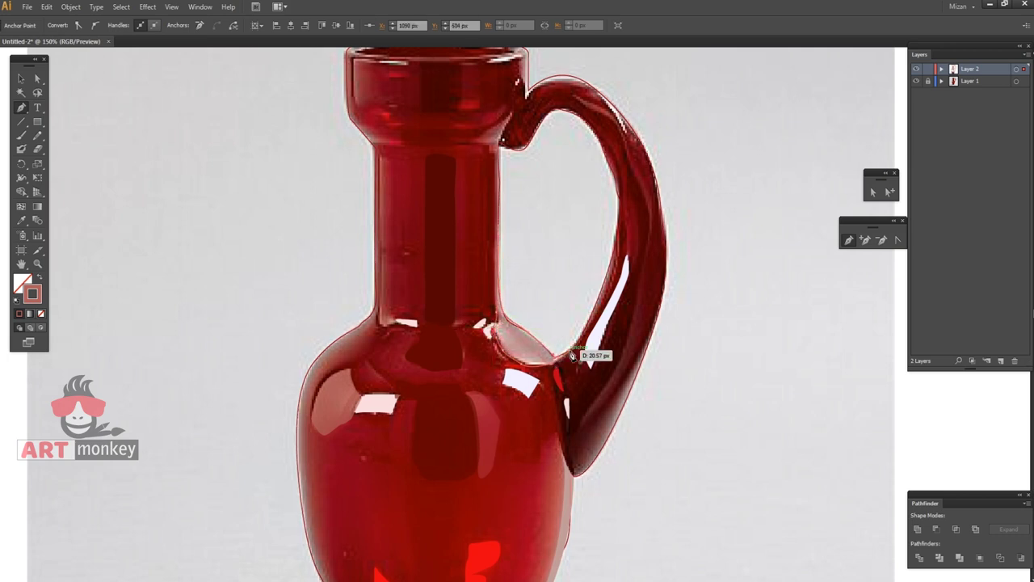
key(shift+x)
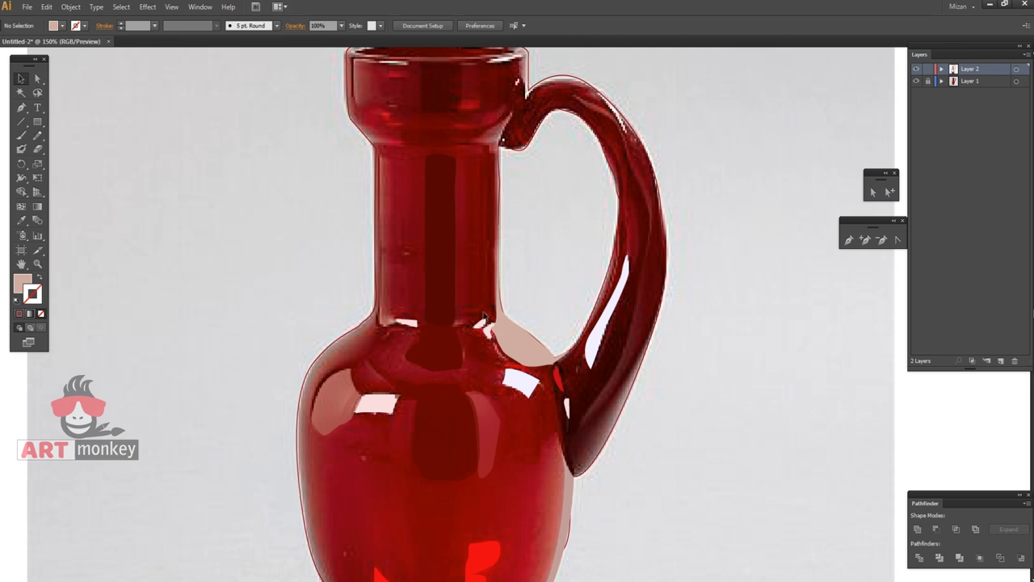
mouse_move(287, 289)
mouse_down()
mouse_move(277, 363)
mouse_move(263, 381)
mouse_up()
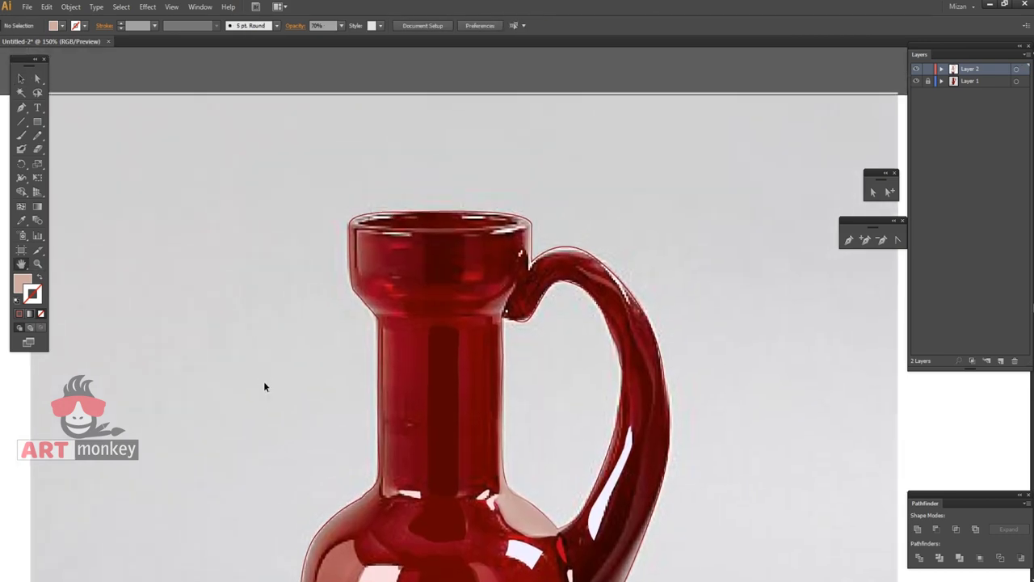
key(ctrl+equal)
Pen a band shape across the jug's rim from its left edge
key(p)
click(464, 282)
click(465, 215)
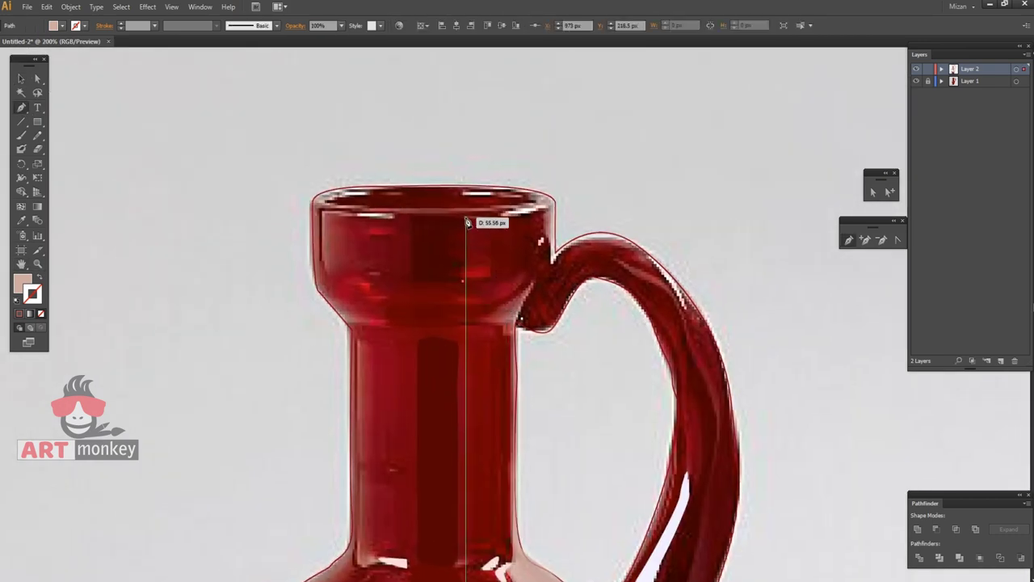
click(40, 278)
click(505, 211)
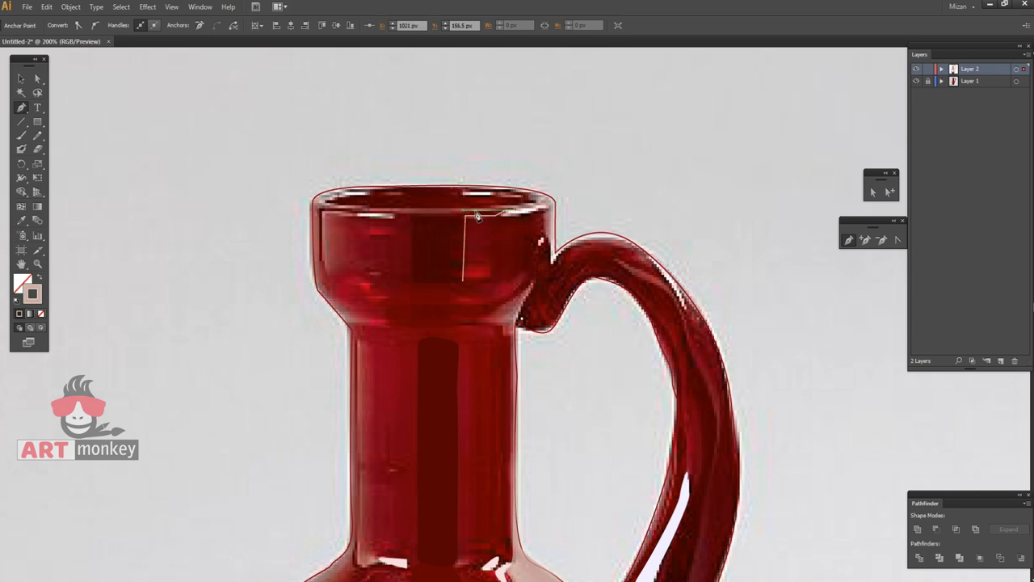
click(322, 213)
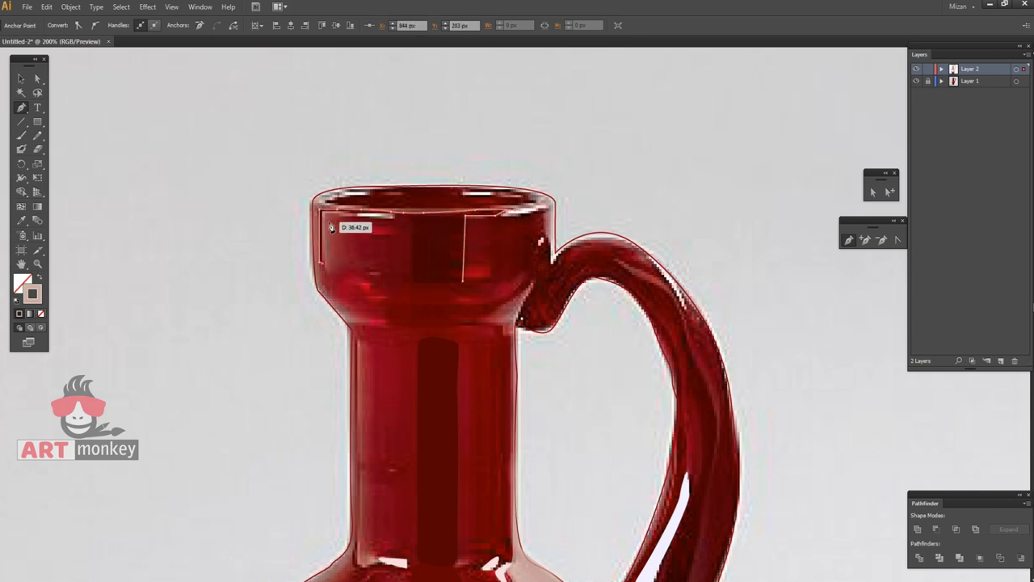
click(360, 215)
click(408, 225)
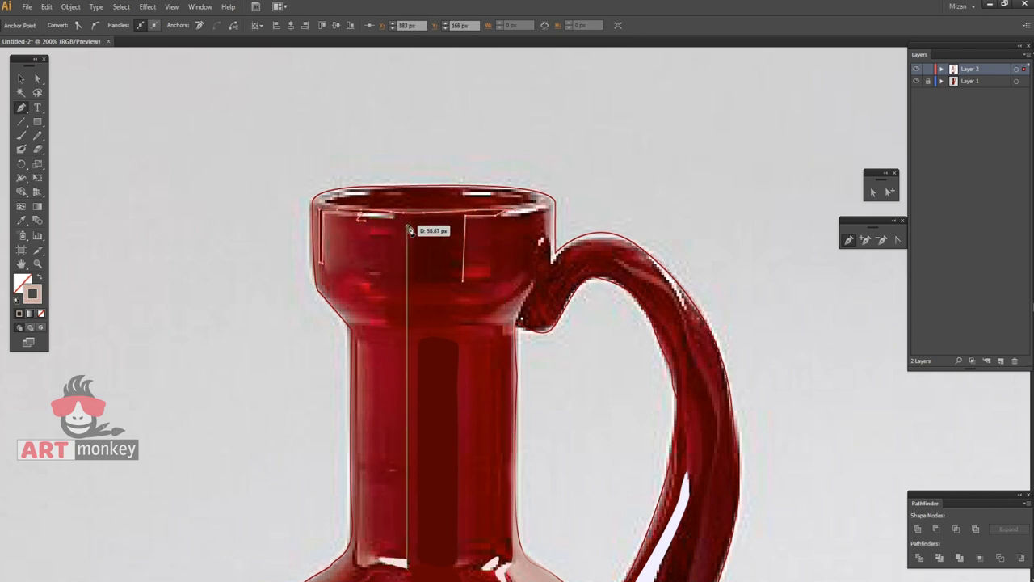
click(412, 281)
click(464, 281)
click(40, 278)
Close the rim highlight path, then undo its pale fill
key(a)
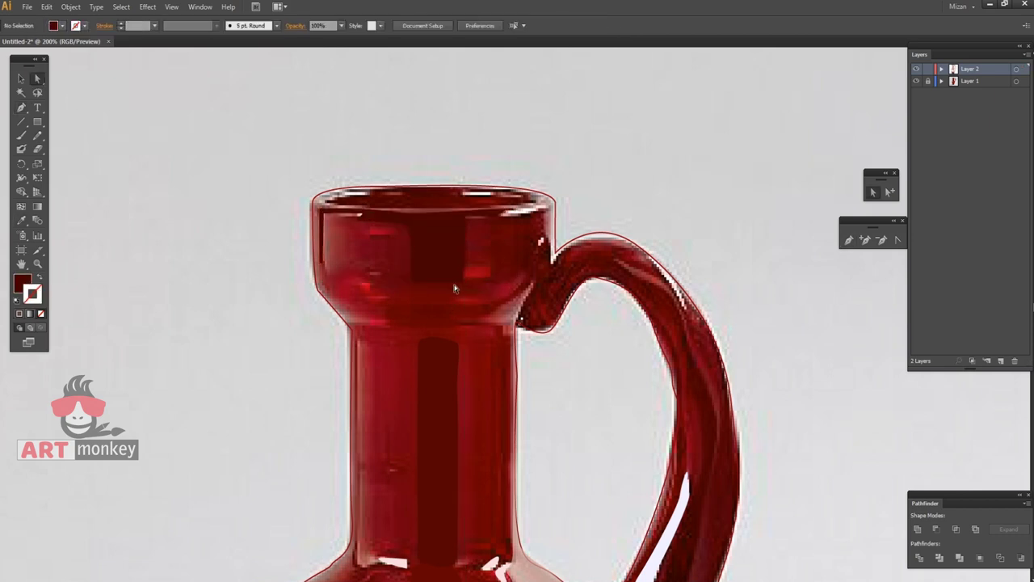
key(shift+x)
key(p)
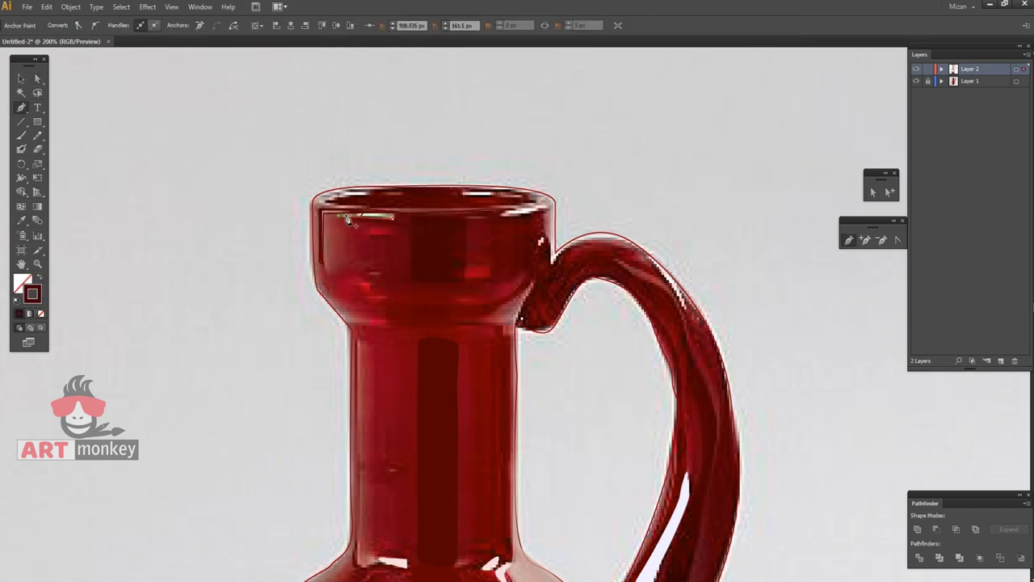
click(319, 219)
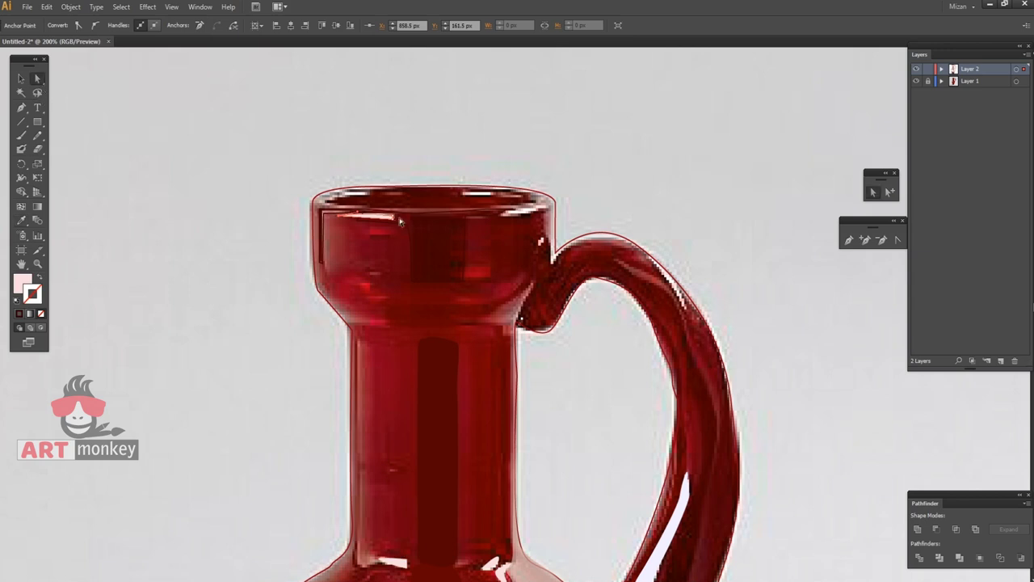
key(ctrl+z)
key(ctrl+z)
Draw a small quadrilateral highlight on the rim filled with sampled pale pink
click(489, 268)
click(462, 278)
click(490, 268)
click(40, 277)
key(p)
key(ctrl+shift+a)
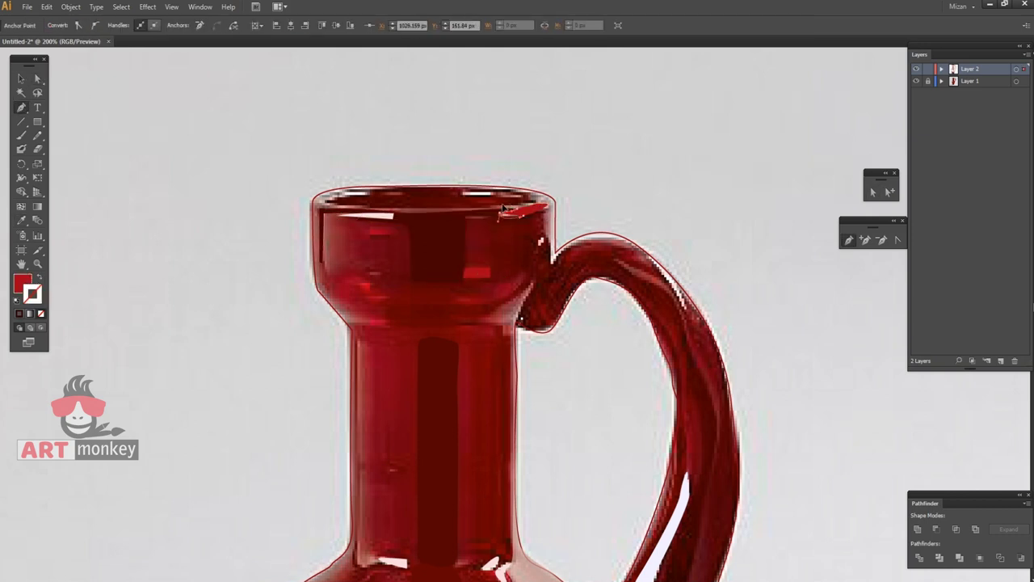
click(43, 282)
key(i)
click(526, 207)
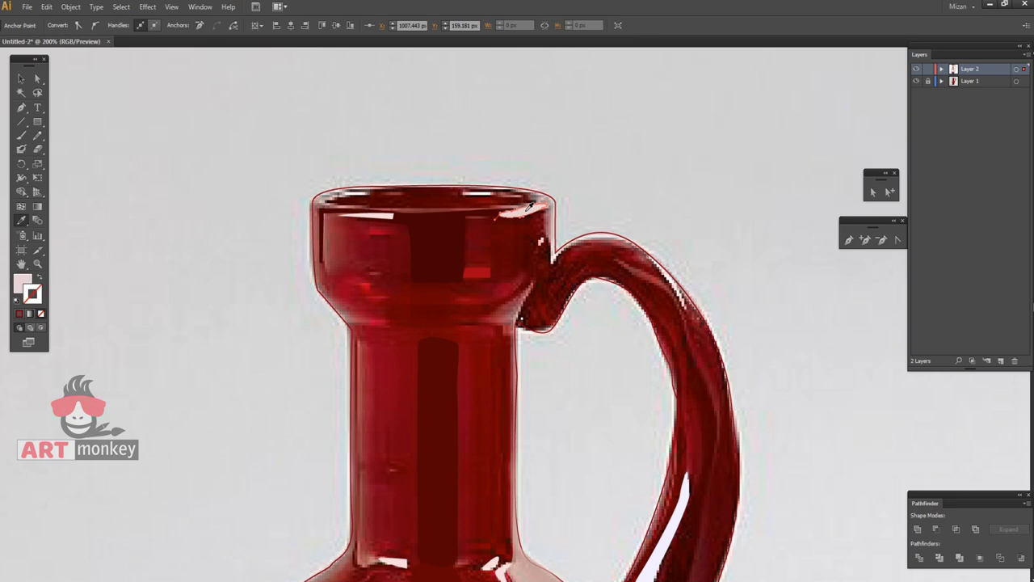
Add another pale pink highlight along the rim at 60% opacity
key(ctrl+shift+a)
key(p)
click(521, 210)
click(365, 213)
key(shift+x)
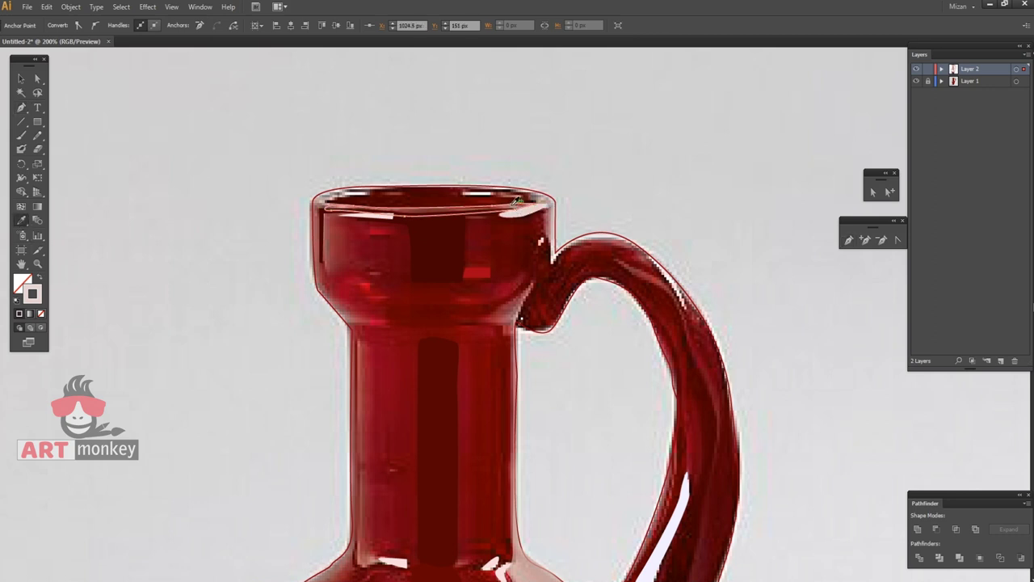
click(36, 277)
click(21, 78)
click(341, 25)
click(347, 97)
click(61, 119)
Outline the rim's top opening with a curved closed path
click(356, 196)
click(531, 192)
click(436, 213)
drag(330, 198, 327, 206)
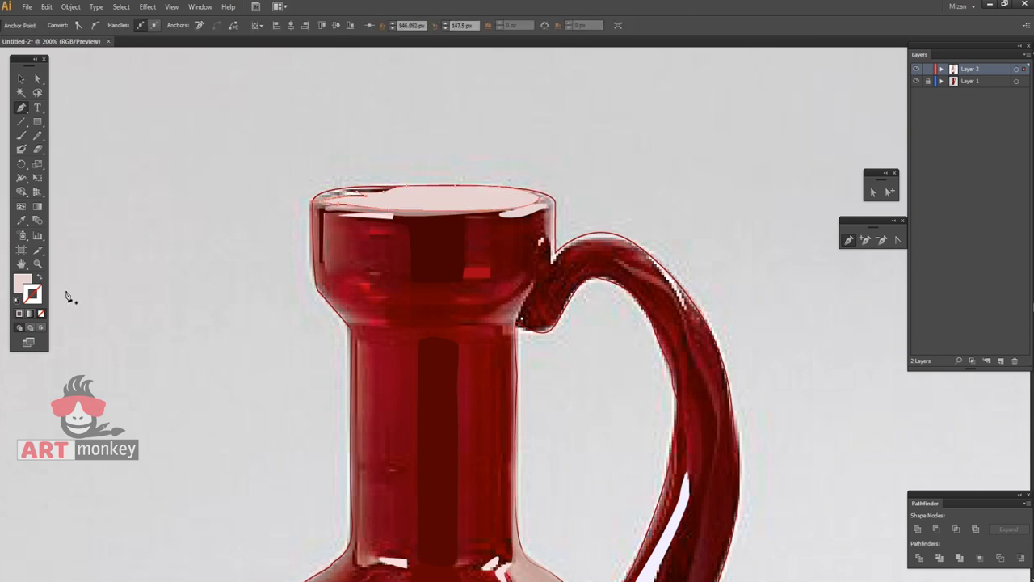
Fill the rim's top opening dark red
key(i)
click(436, 242)
key(v)
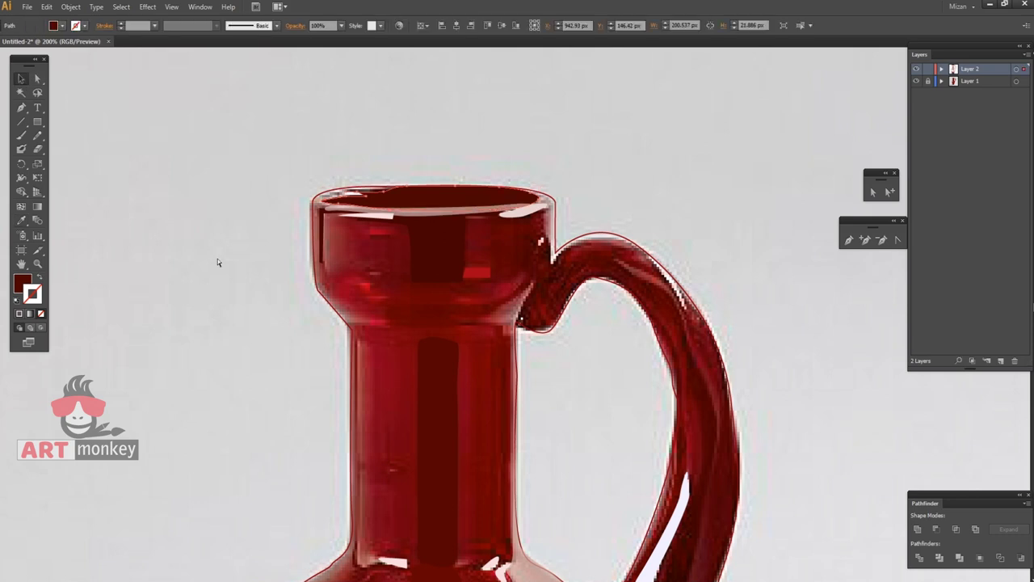
click(40, 278)
key(p)
Draw a translucent pale pink highlight along the handle top where it joins the rim
click(466, 194)
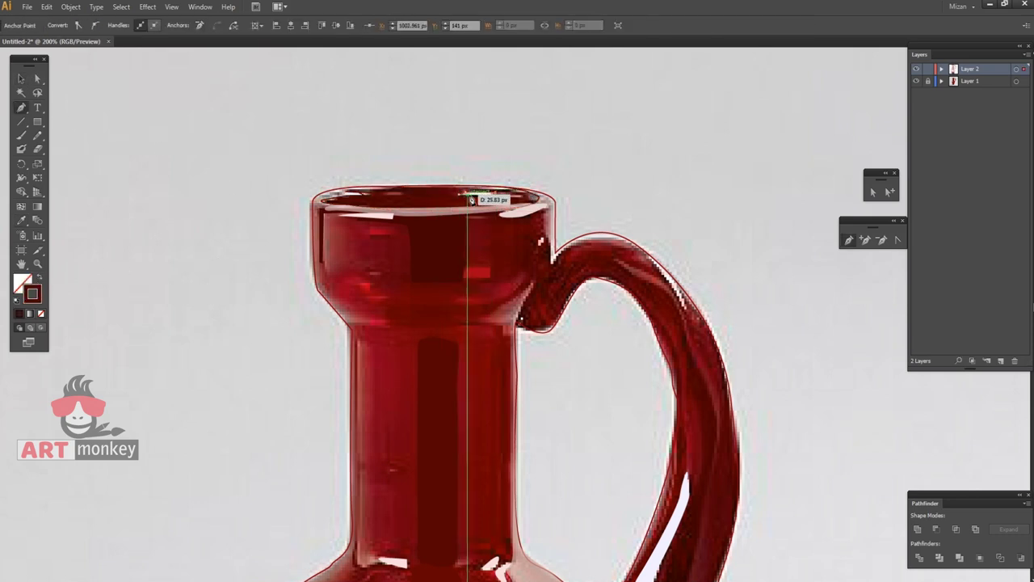
click(526, 186)
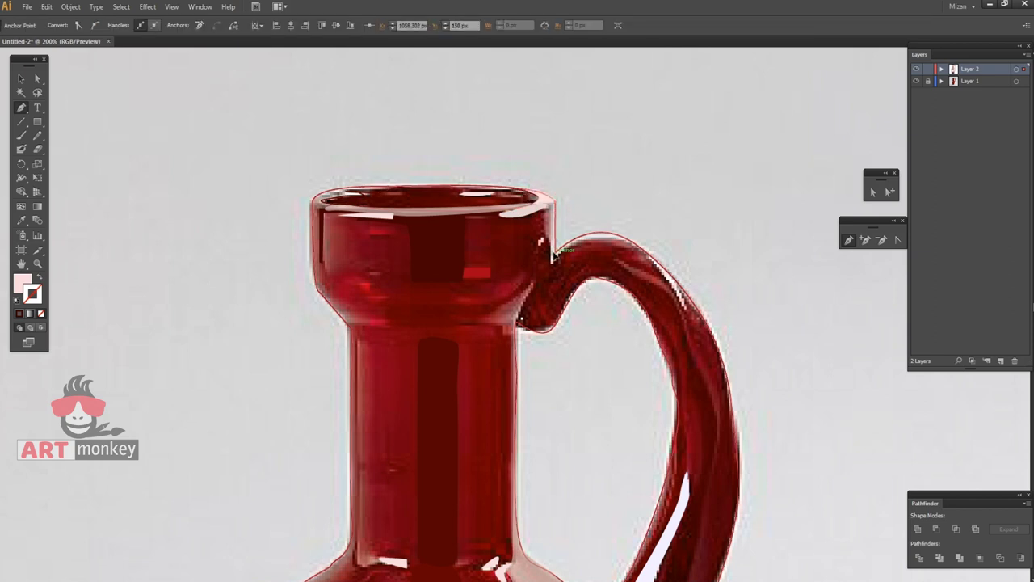
drag(616, 234, 646, 255)
click(601, 244)
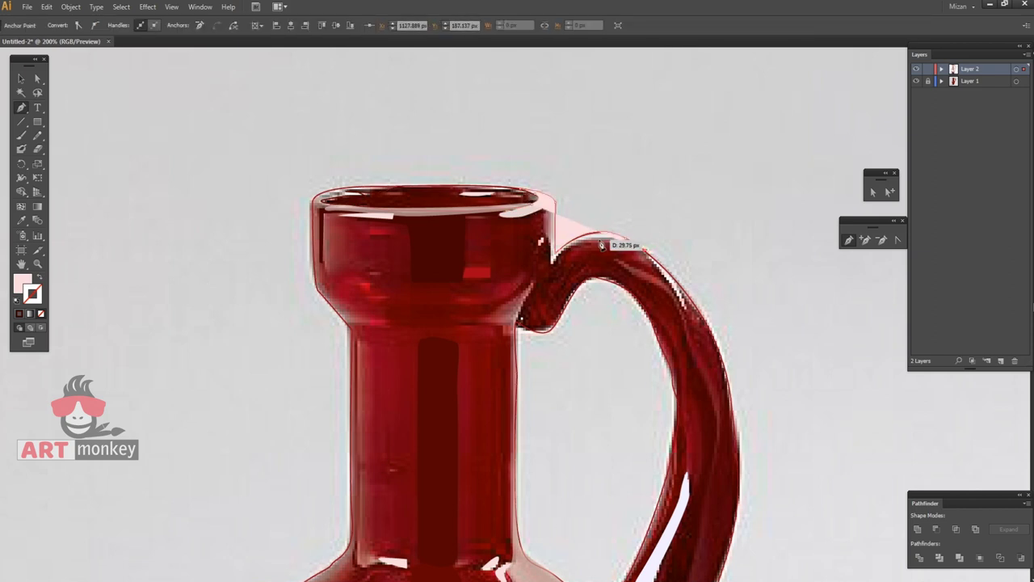
key(shift+x)
click(550, 212)
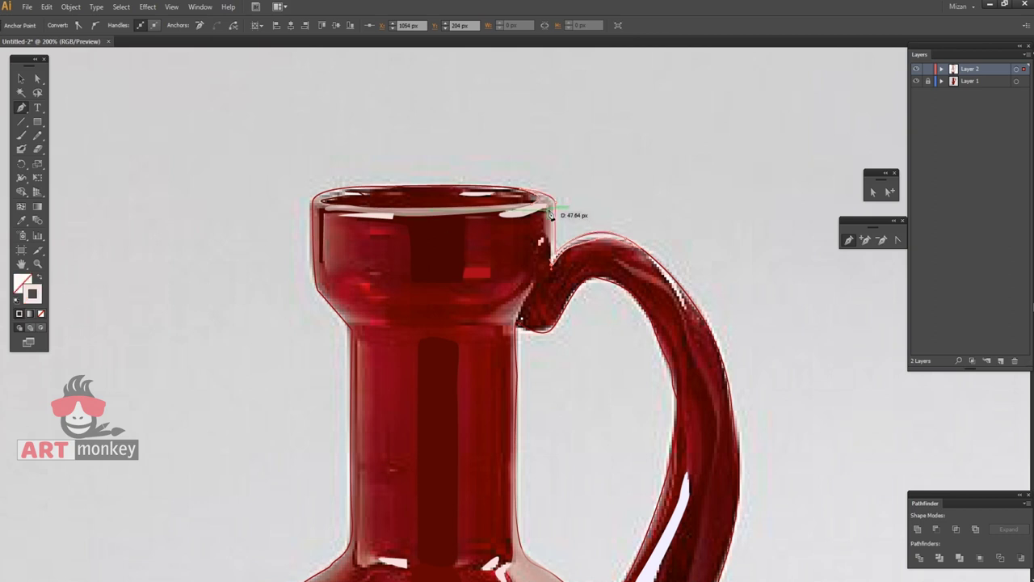
click(543, 209)
key(shift+x)
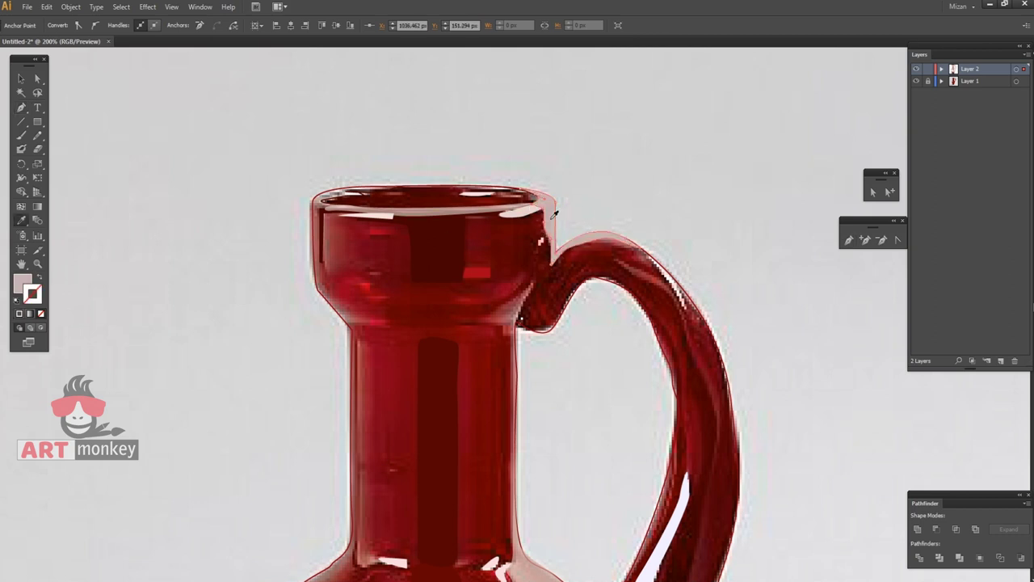
key(v)
click(341, 25)
click(354, 154)
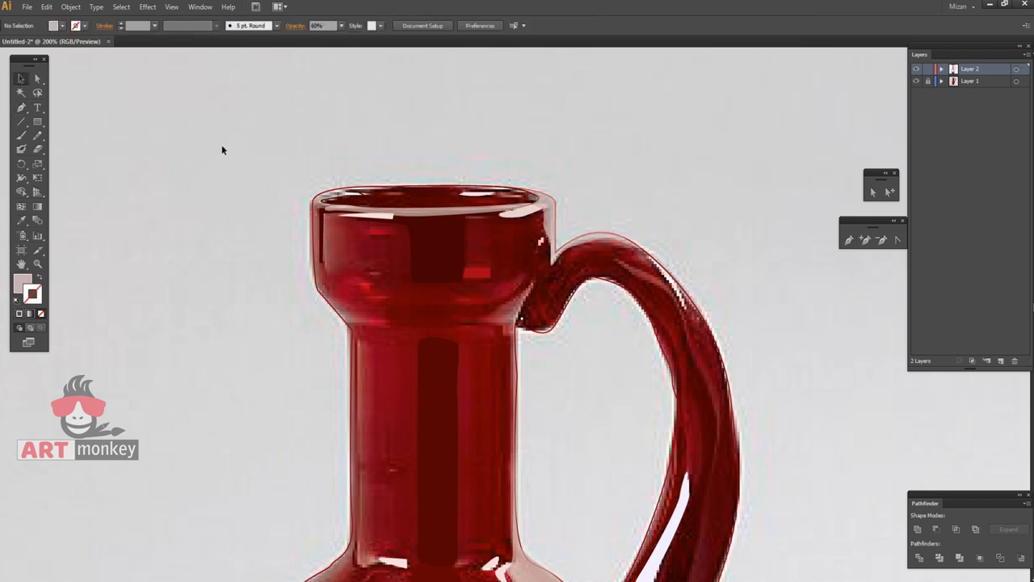
Zoom out to the whole artboard and swap the traced jug's fill and stroke
key(ctrl+0)
click(570, 346)
key(shift+x)
Fill the rim ellipse dark red and view the whole artboard
click(150, 288)
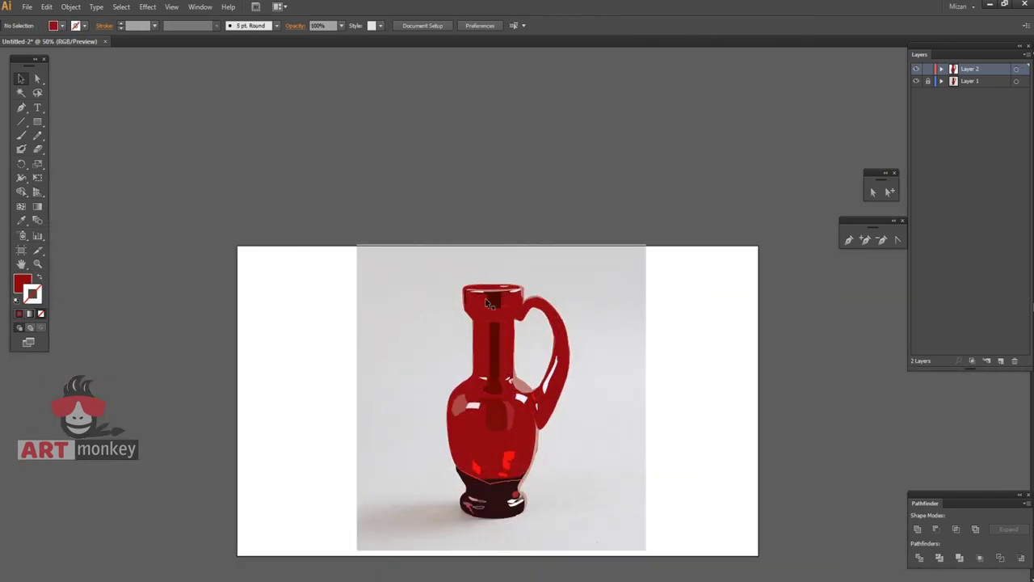
click(490, 291)
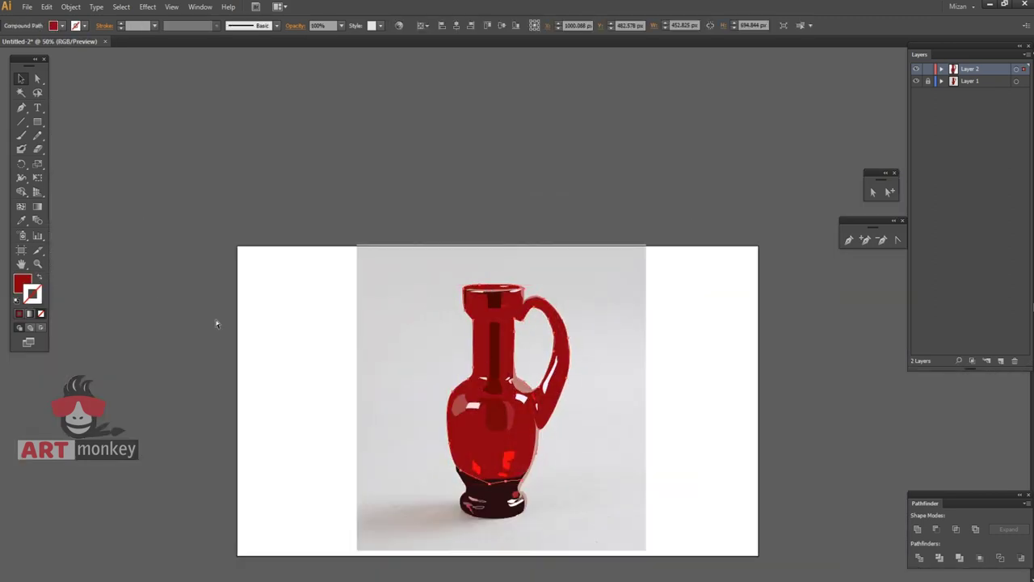
key(ctrl+plus)
key(ctrl+plus)
key(ctrl+plus)
key(ctrl+plus)
click(386, 194)
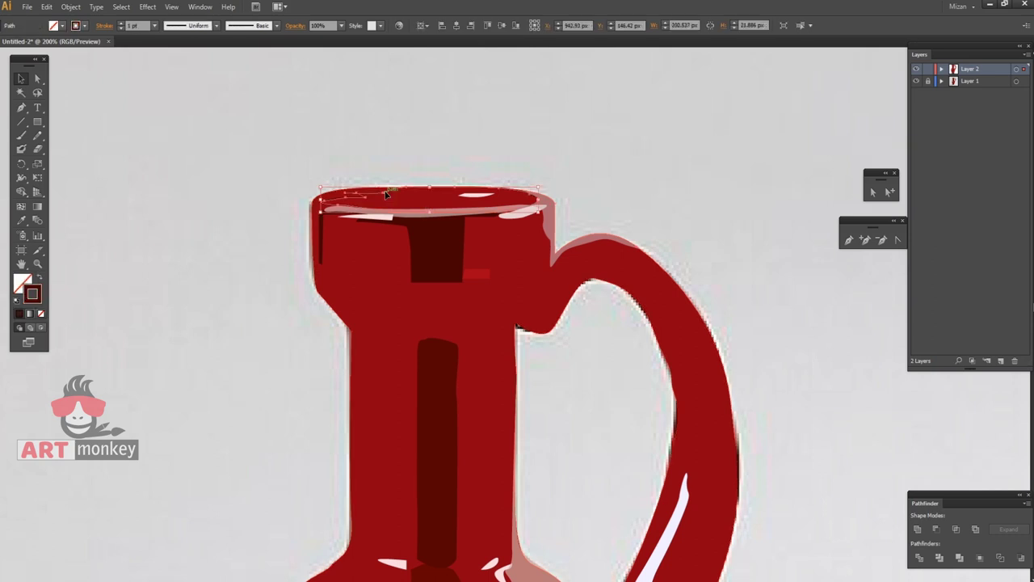
click(40, 279)
click(202, 248)
key(ctrl+0)
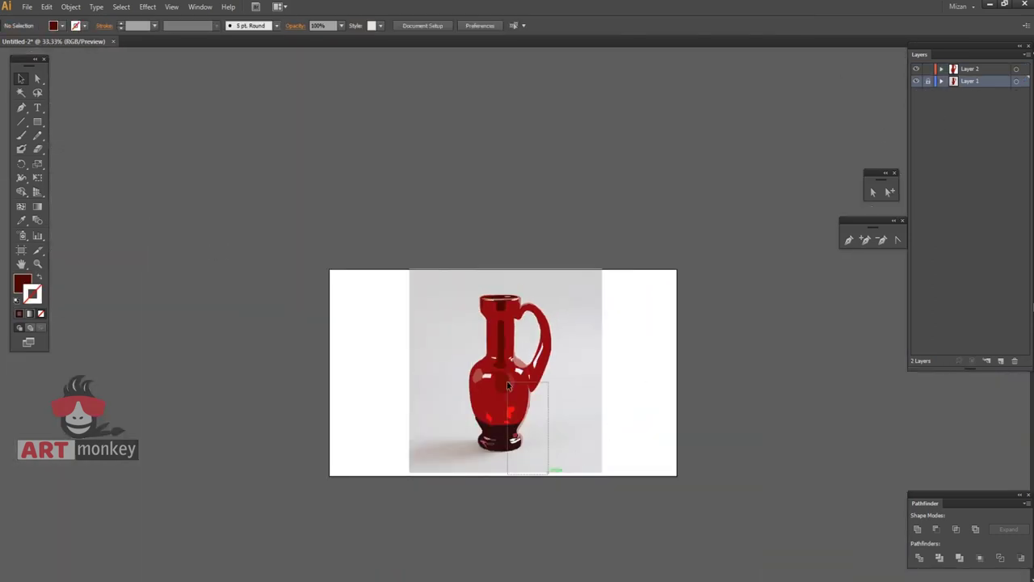
Move the vector jug right, unlock Layer 1, and shift the photo to the artboard's left edge
drag(506, 380, 588, 381)
click(930, 81)
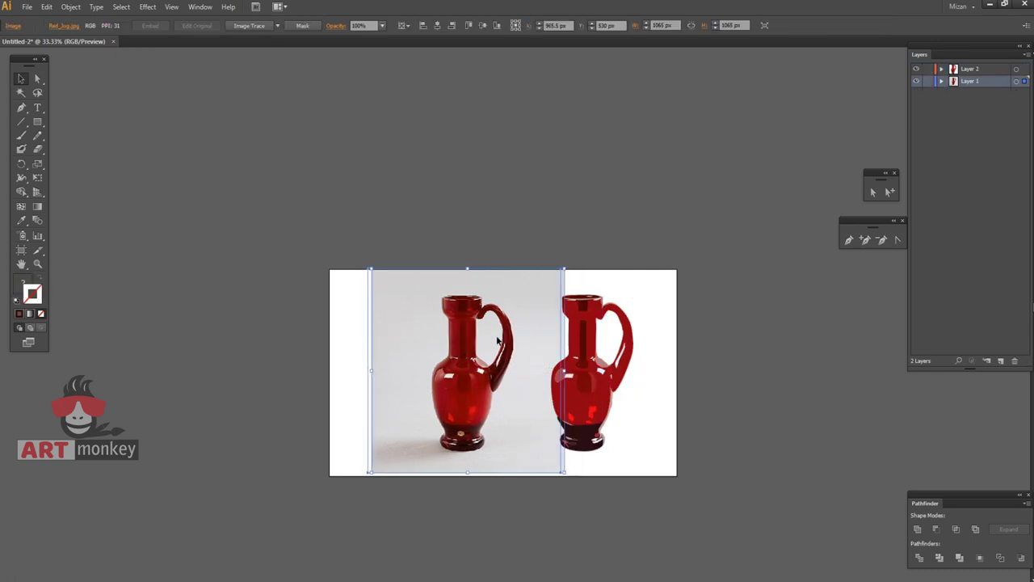
drag(576, 339, 496, 339)
click(577, 347)
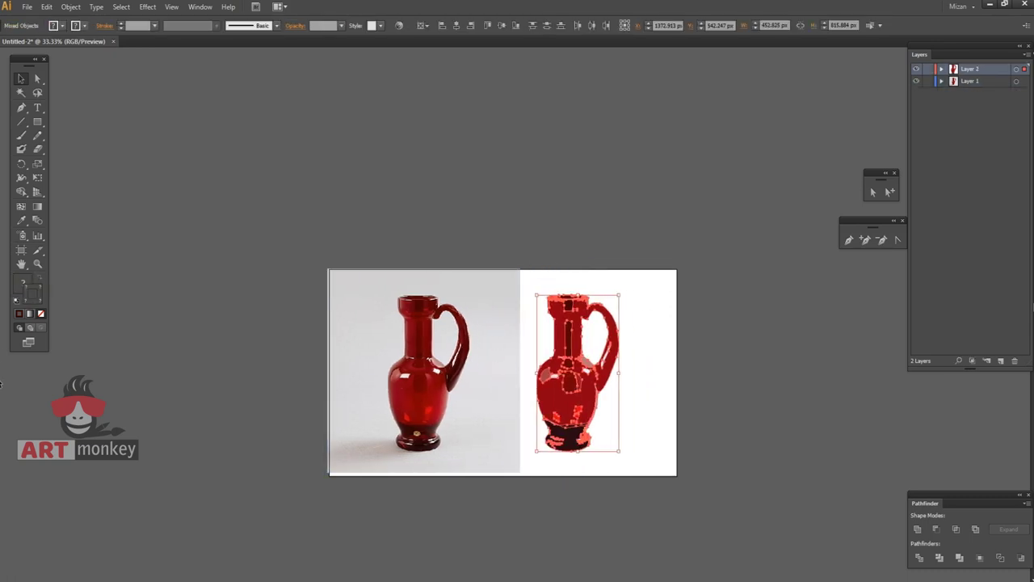
drag(576, 349, 502, 352)
key(ctrl+plus)
key(ctrl+plus)
click(621, 162)
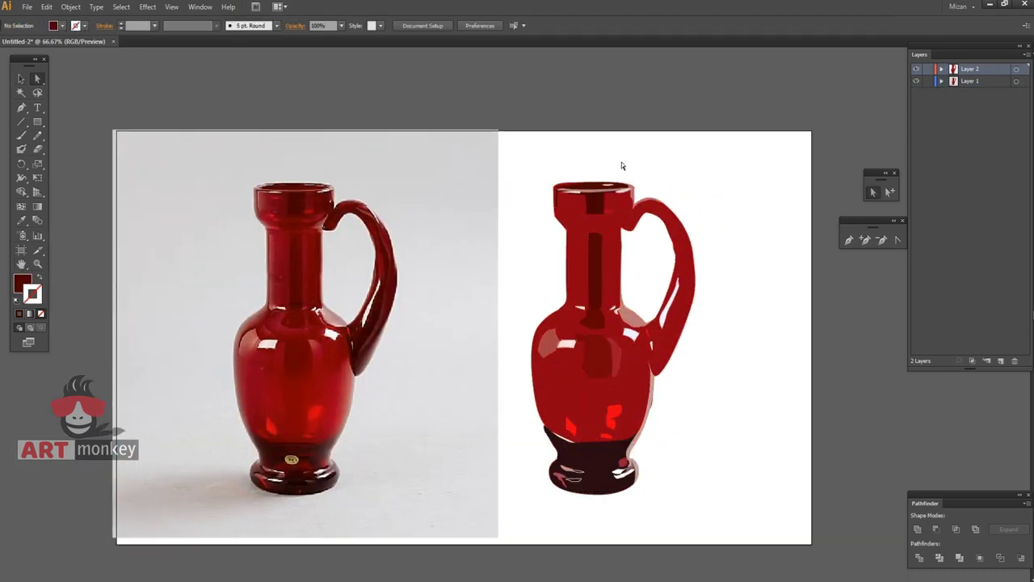
Try removing an anchor point on the jug, then dismiss the warning and clear the selection
click(881, 240)
click(625, 242)
key(Return)
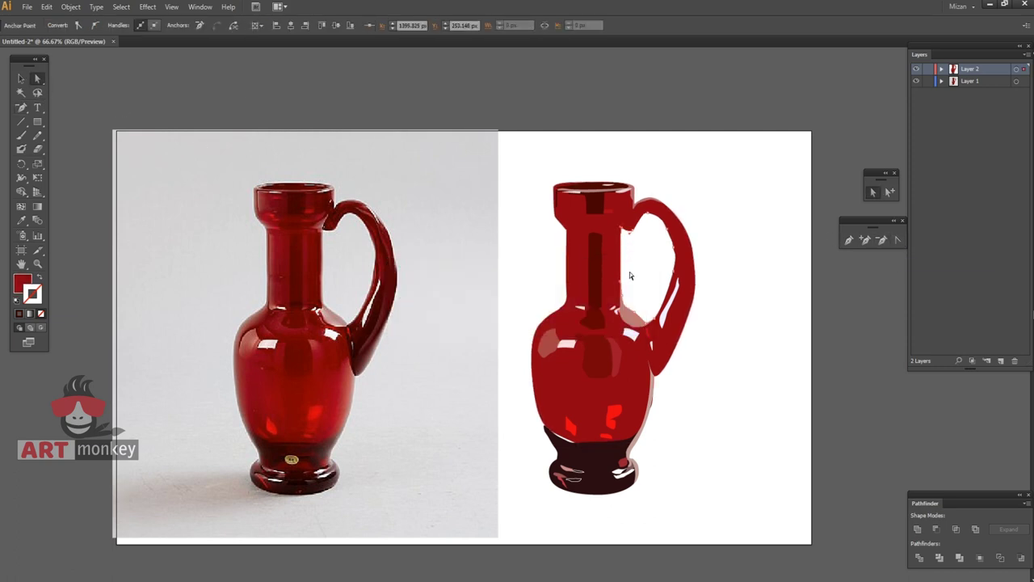
click(628, 150)
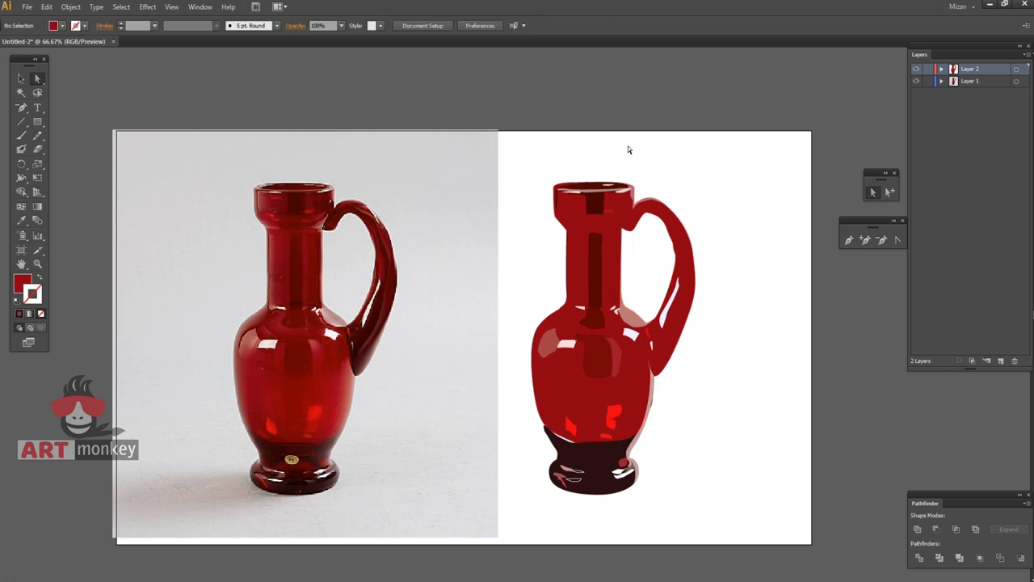
Pen a closed dark red shading shape curving from the jug's neck along the handle
click(848, 240)
click(592, 460)
click(615, 311)
click(616, 231)
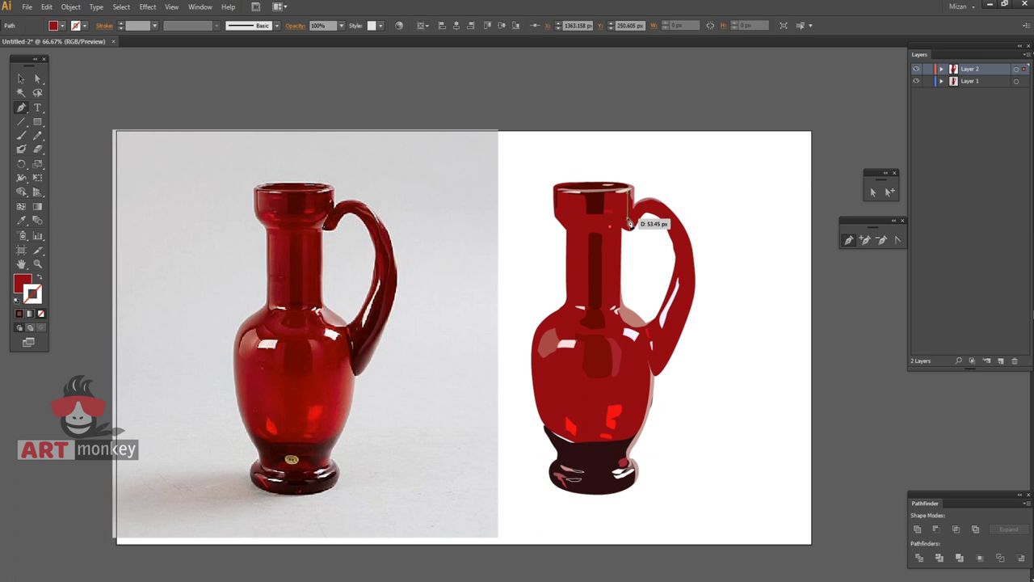
drag(612, 216, 619, 197)
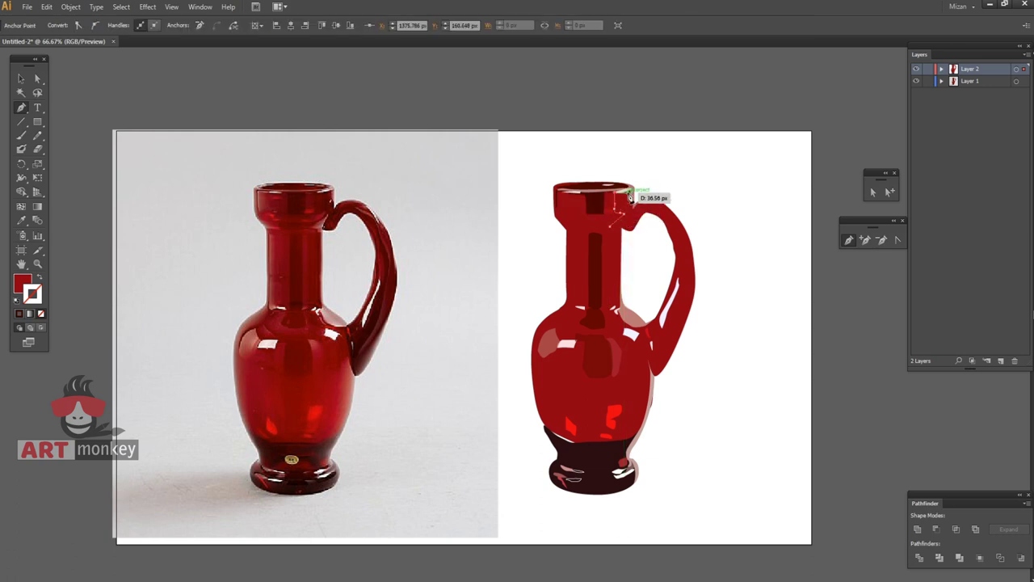
mouse_move(659, 203)
mouse_down()
mouse_move(687, 224)
mouse_move(693, 268)
mouse_up()
click(40, 277)
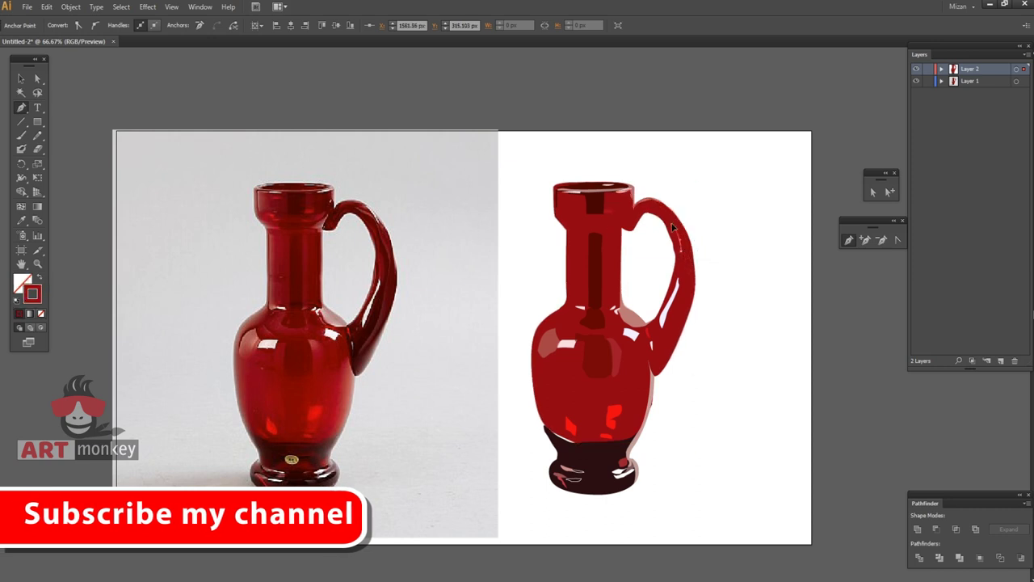
mouse_move(643, 218)
mouse_down()
mouse_move(636, 235)
mouse_move(625, 224)
mouse_up()
click(613, 232)
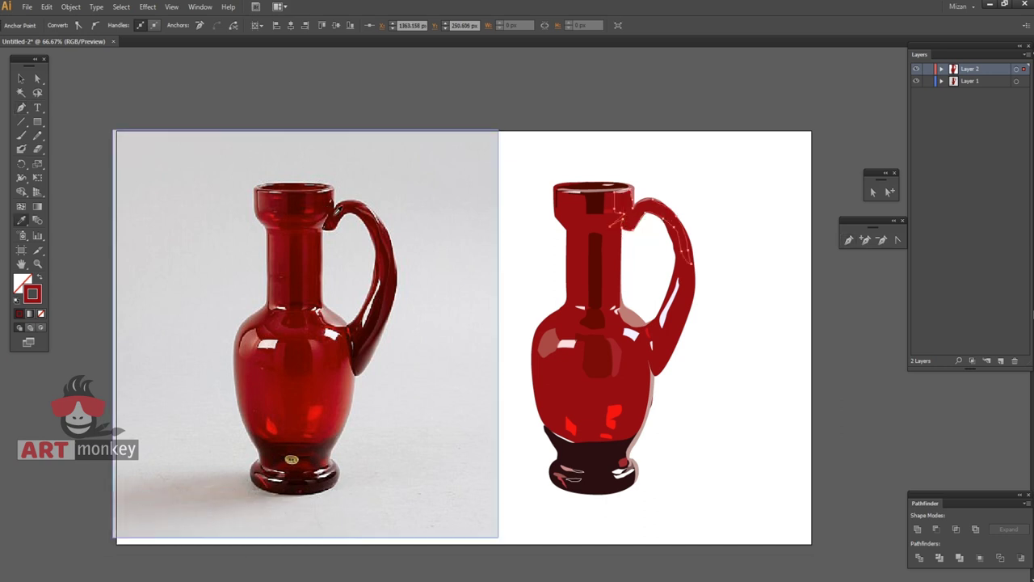
Set the handle shading shape's opacity to 60%
key(shift+x)
key(v)
click(341, 25)
click(354, 88)
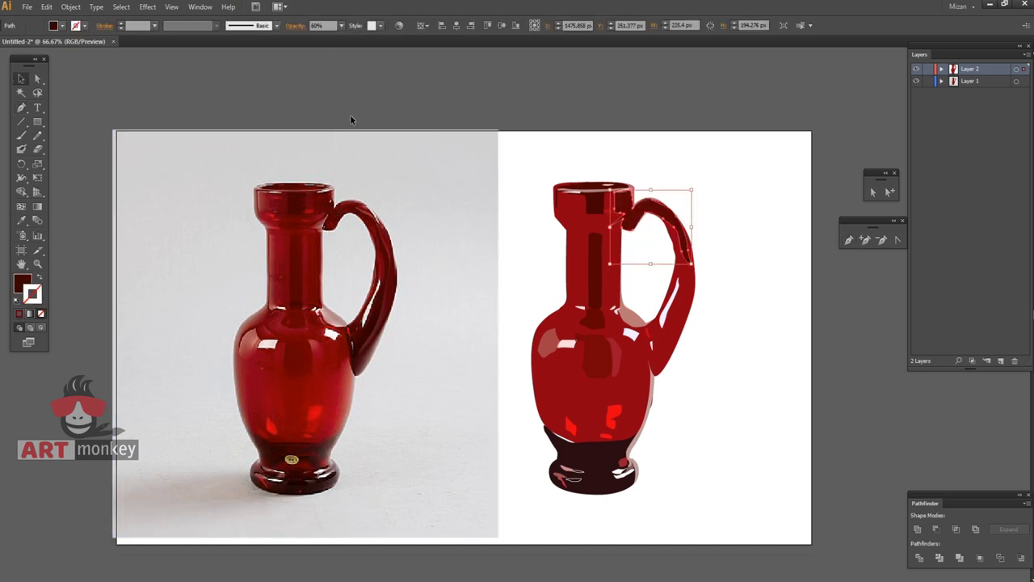
Pen a lighter red highlight along the handle's outer edge at 80% opacity
click(21, 109)
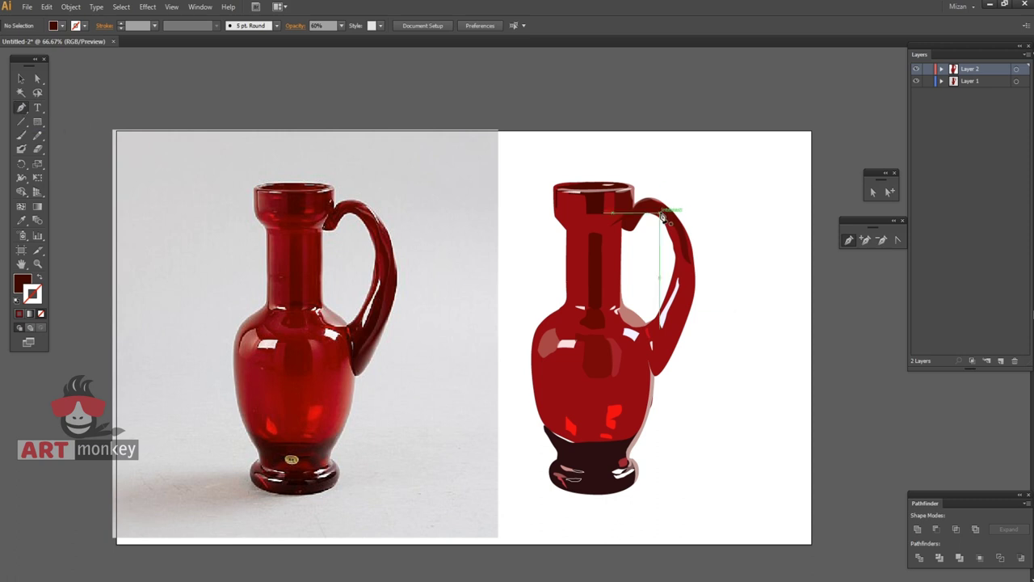
click(666, 216)
ctrl+click(369, 208)
click(680, 227)
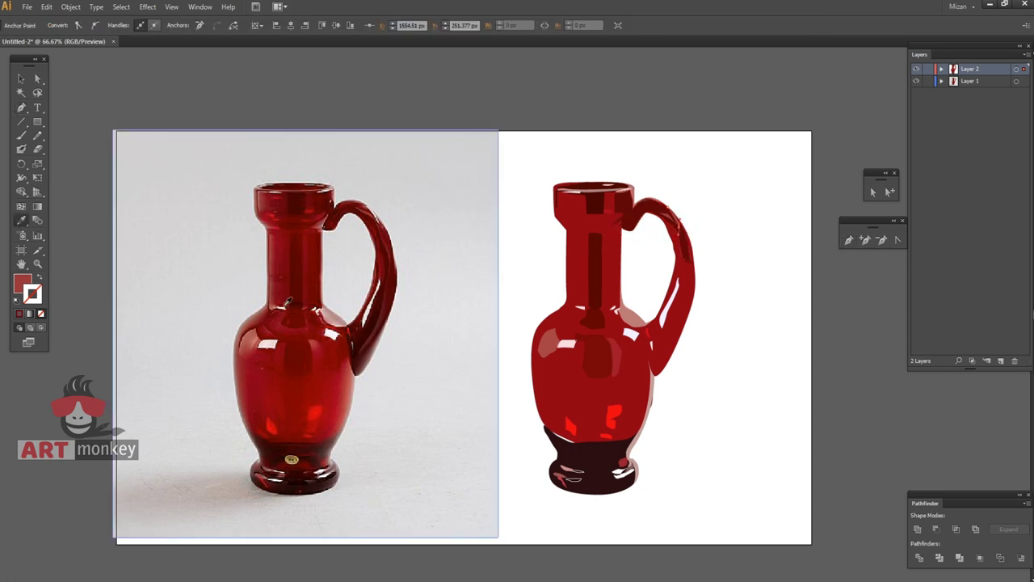
ctrl+click(697, 209)
click(664, 285)
click(341, 25)
click(354, 139)
click(776, 328)
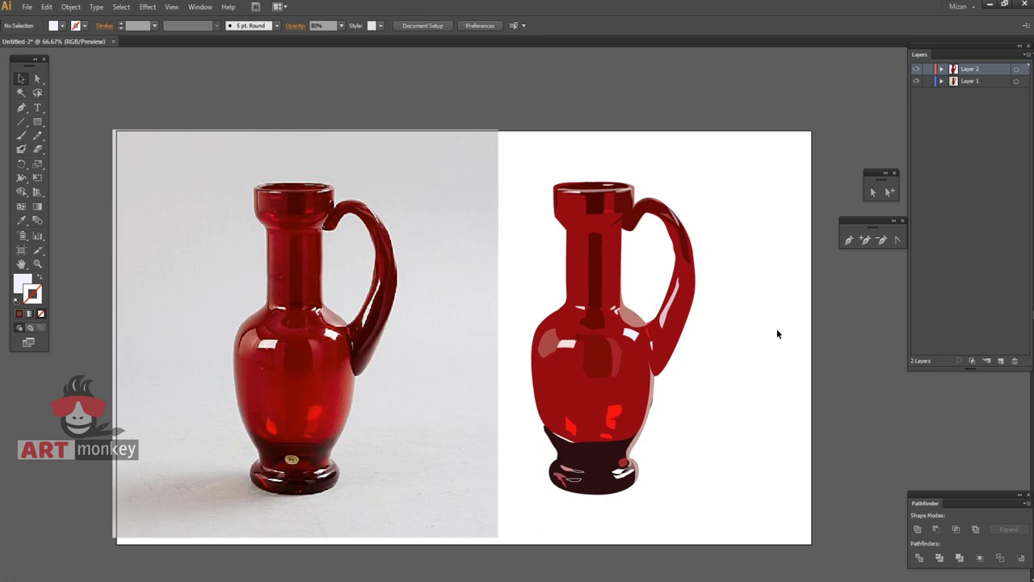
Zoom the view and inspect the base and pink highlight shapes by selecting them
key(ctrl+minus)
key(ctrl+minus)
key(ctrl+plus)
key(ctrl+plus)
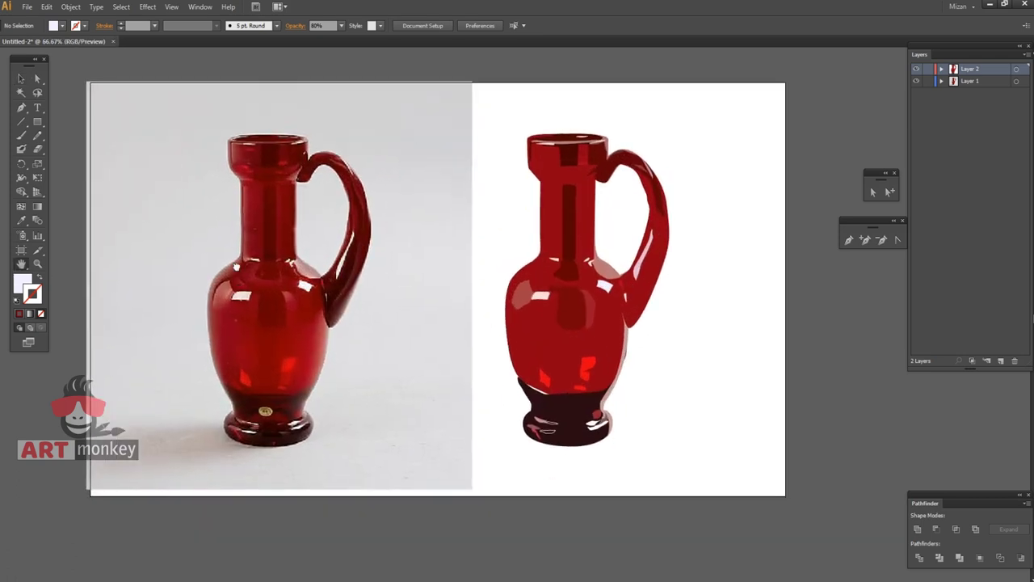
click(538, 407)
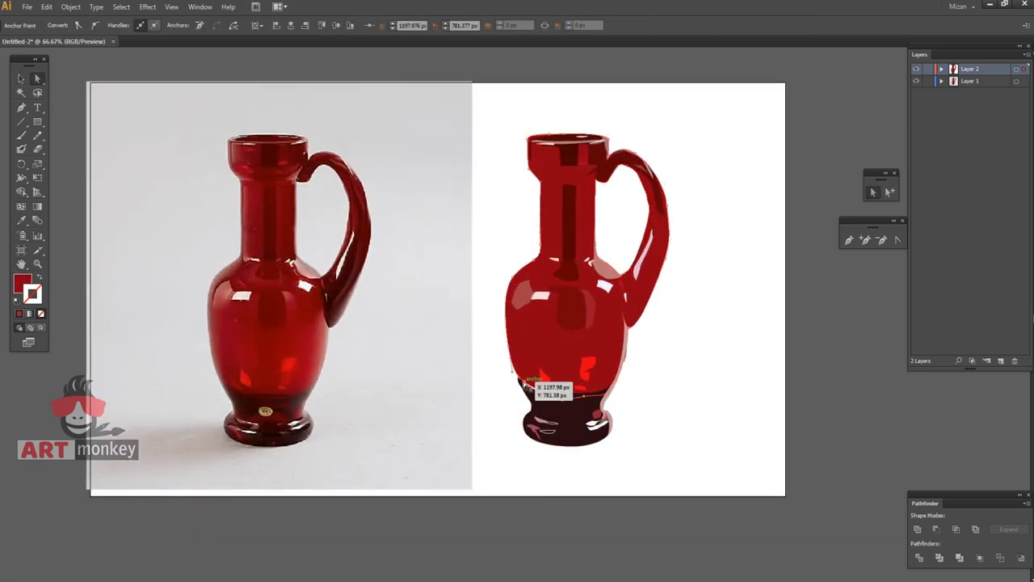
click(481, 386)
click(533, 396)
click(705, 443)
key(v)
click(628, 364)
click(749, 387)
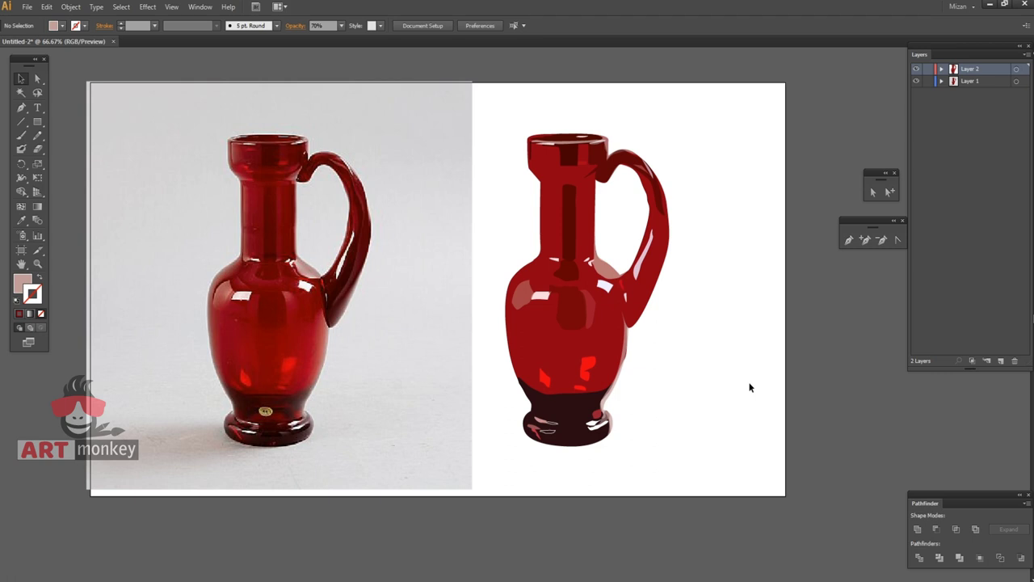
Make the base highlights white with no outline at 80% opacity
click(557, 422)
click(38, 277)
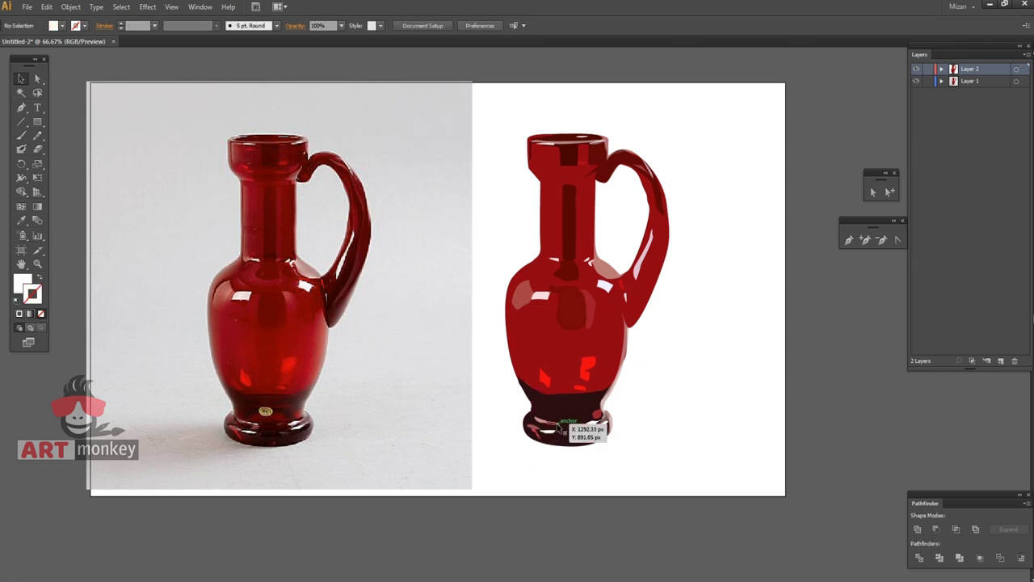
click(598, 424)
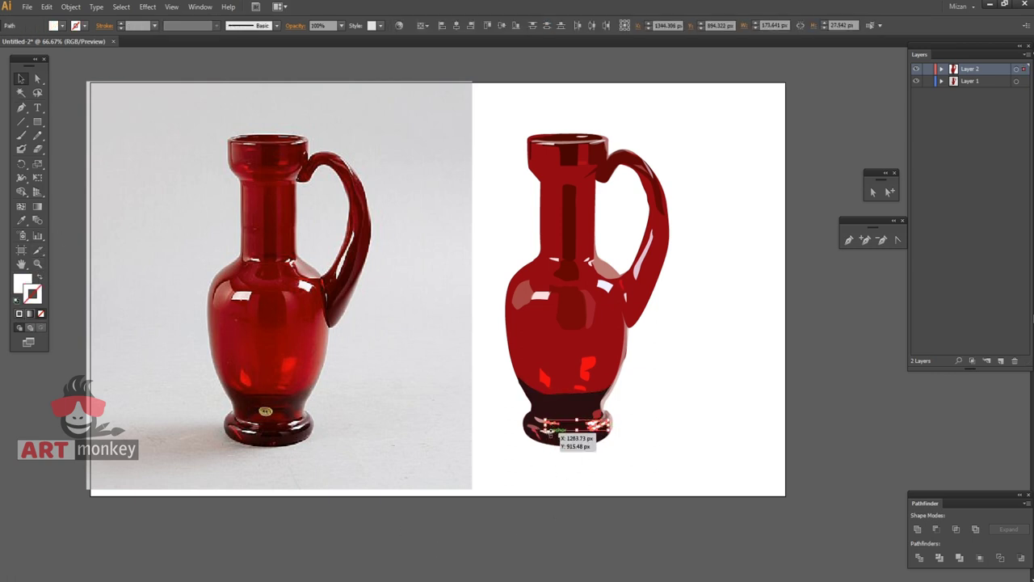
click(336, 25)
click(356, 145)
click(757, 339)
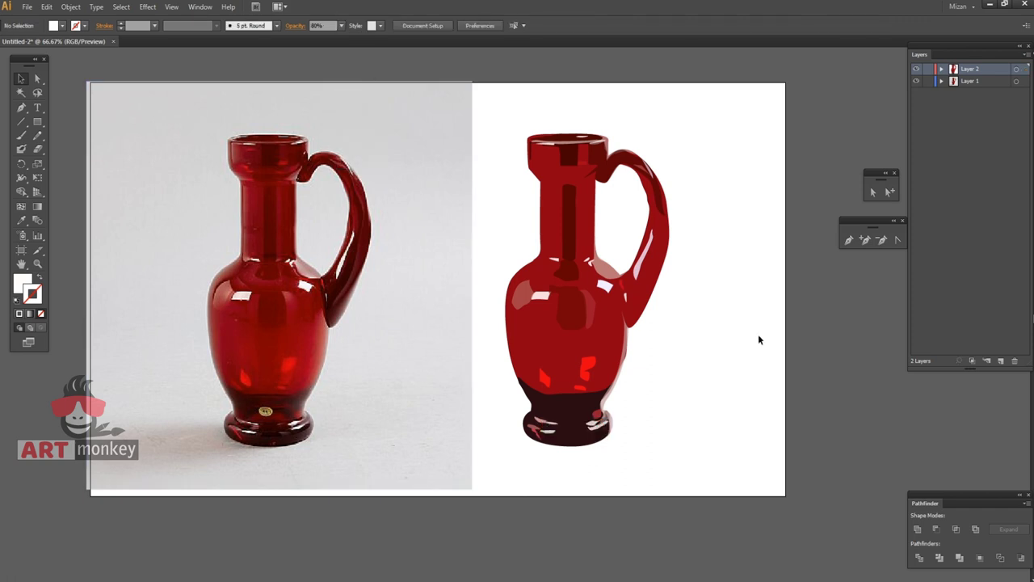
Adjust the opacity of the jug's dark base shape
click(21, 108)
click(21, 78)
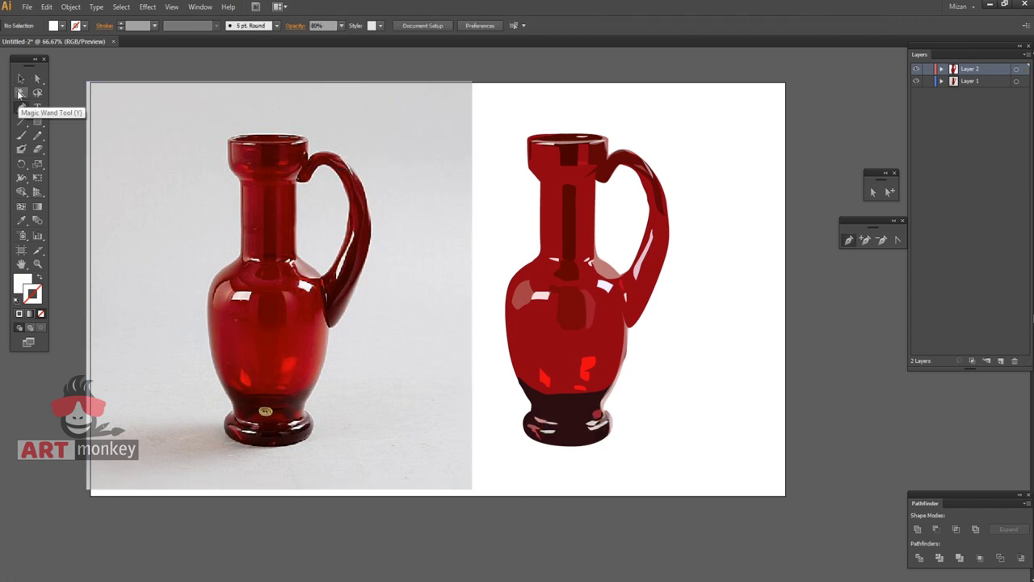
click(573, 412)
click(343, 25)
click(350, 127)
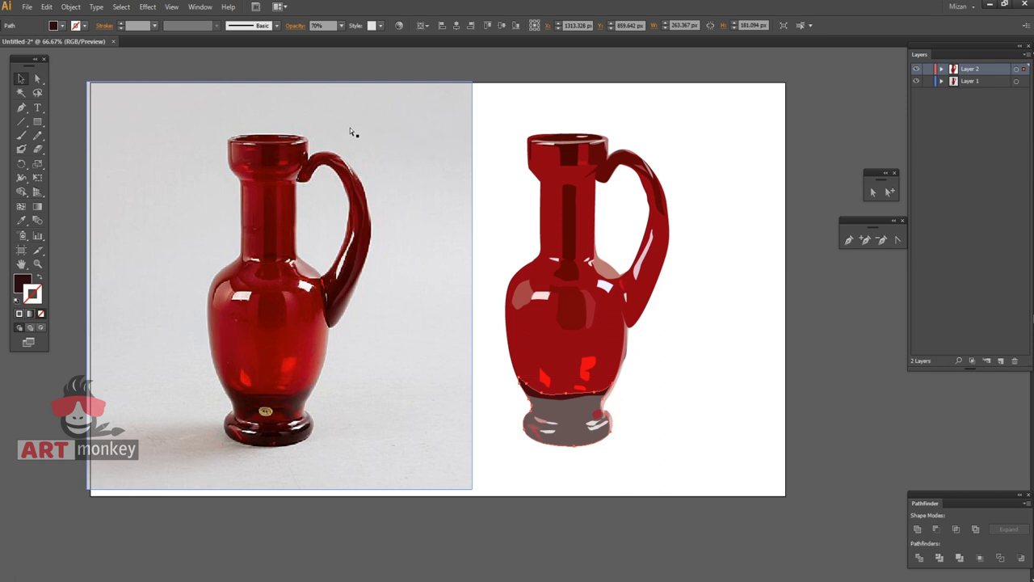
click(713, 421)
Draw a dark red reflection shape on the jug's base
key(p)
click(589, 415)
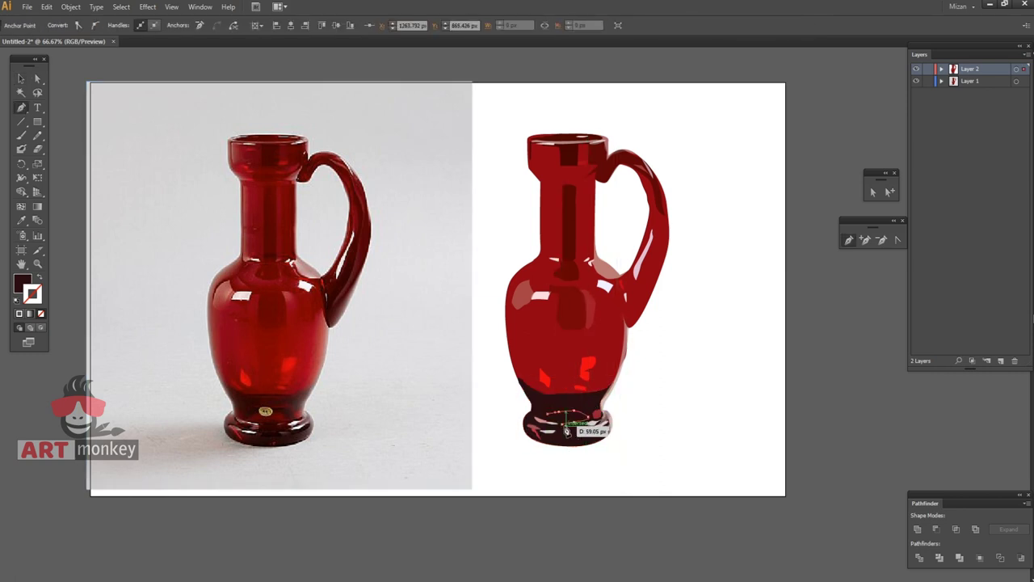
click(525, 424)
key(v)
click(500, 138)
Draw a small oval label on the base filled with gold sampled from the photo
key(l)
drag(548, 401, 577, 411)
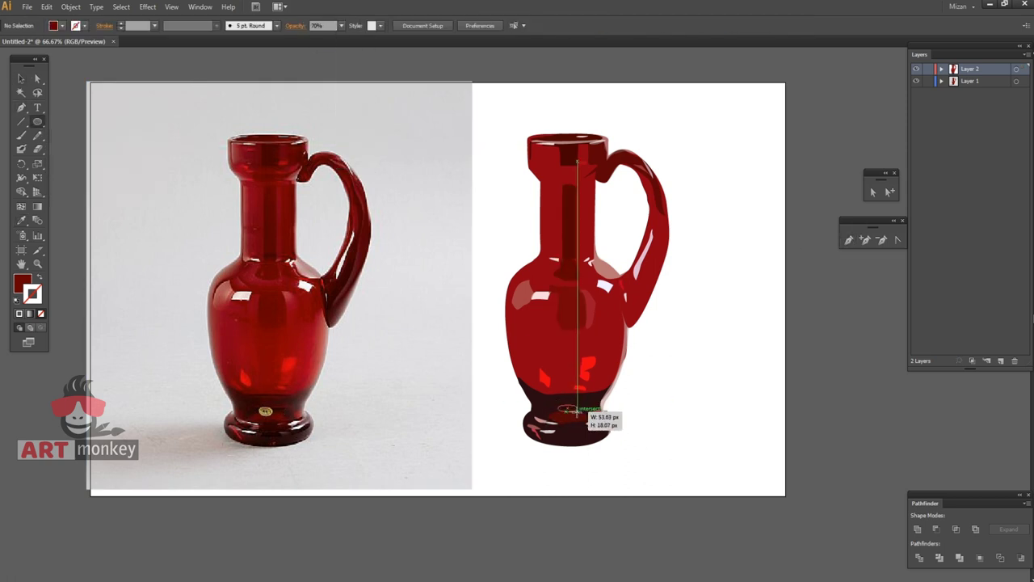
key(i)
click(265, 411)
key(v)
click(69, 110)
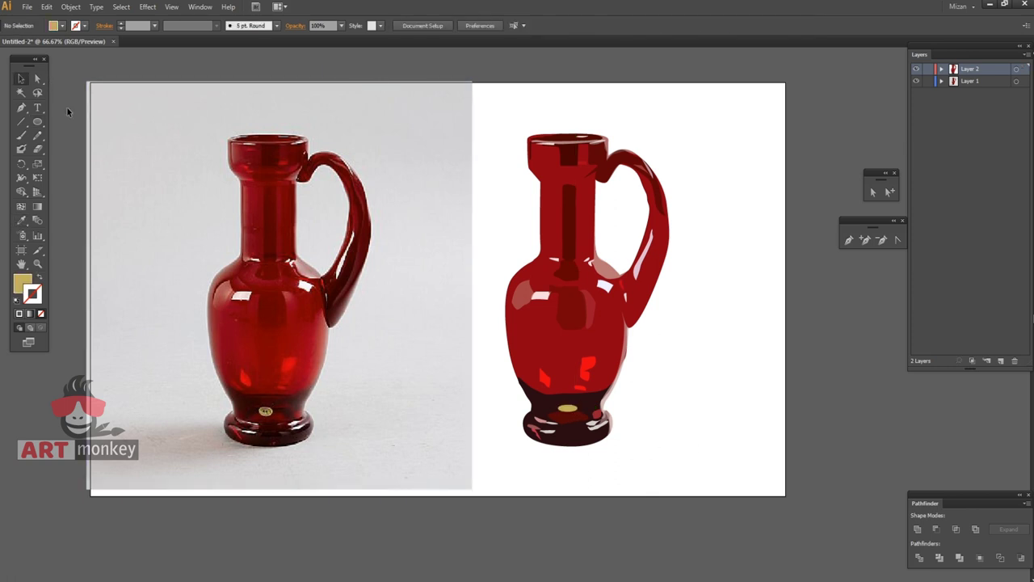
Add a path over the gold label and recolour it with the eyedropper
click(597, 400)
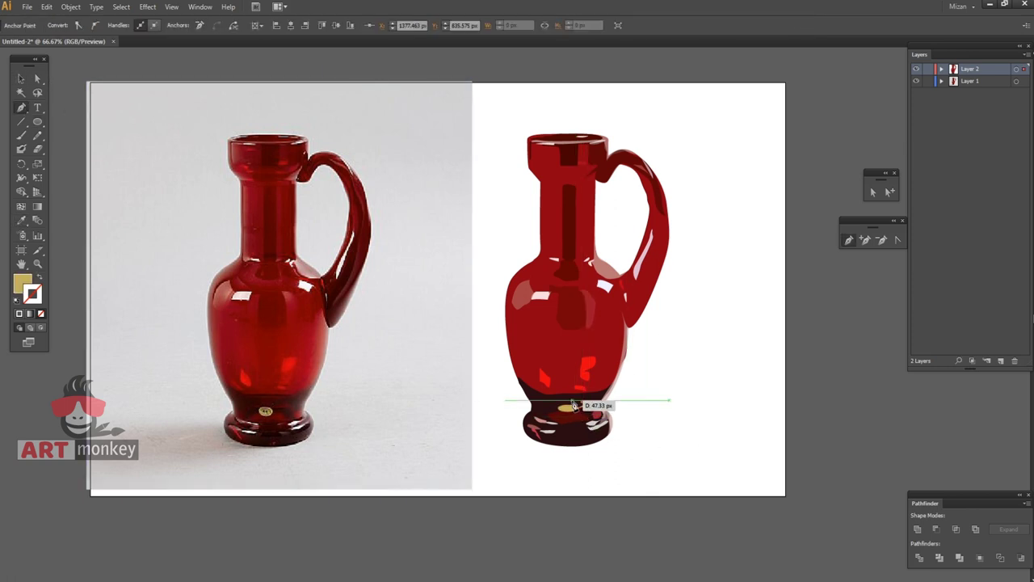
key(i)
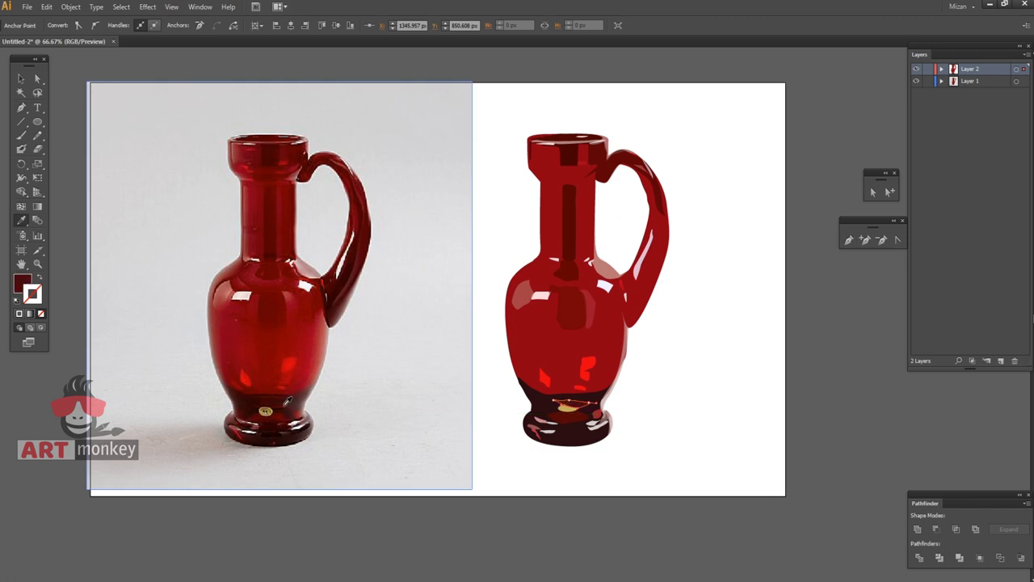
key(v)
click(783, 466)
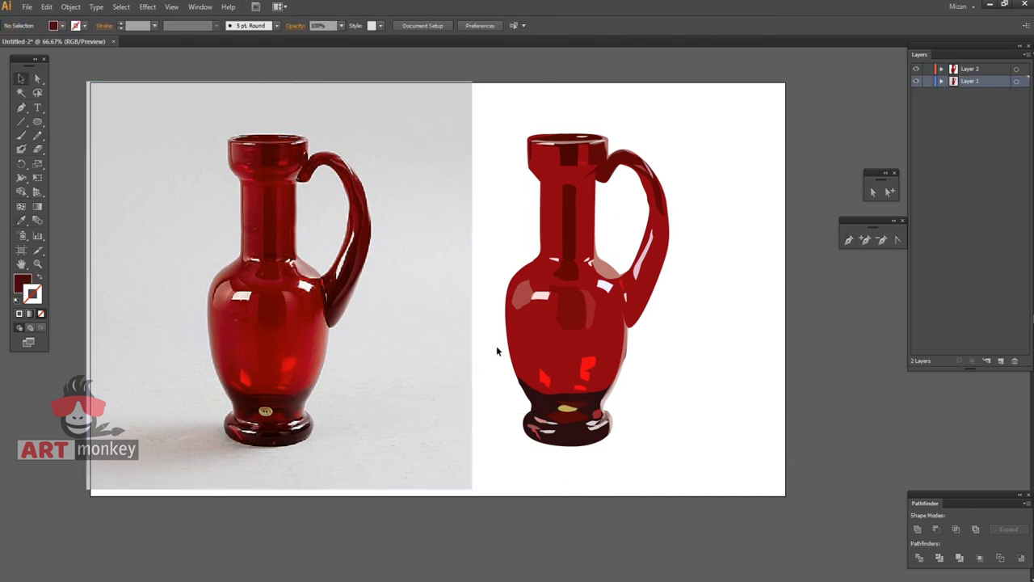
click(775, 401)
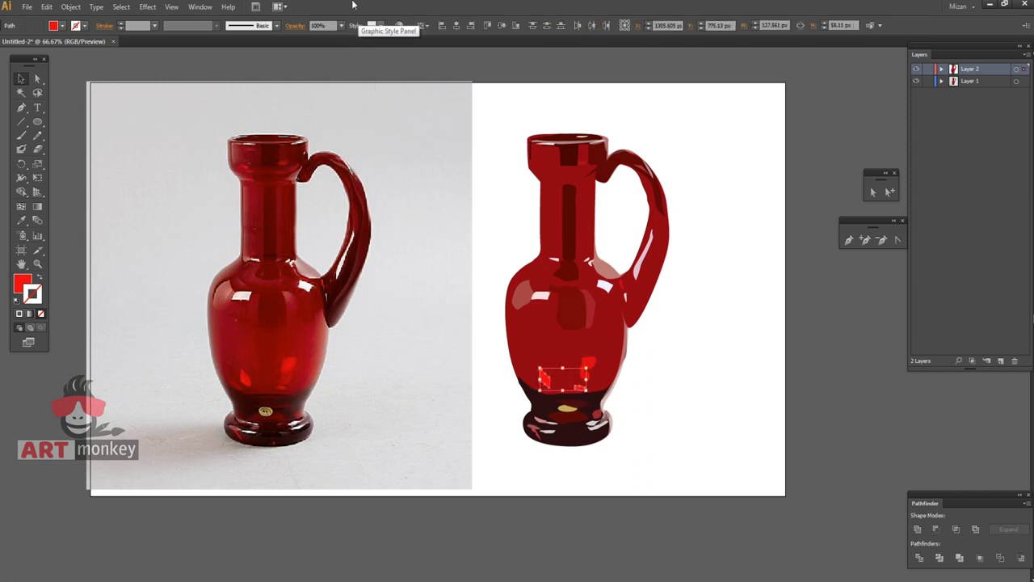
Draw a red highlight on the jug's lower body at 50% opacity
click(21, 107)
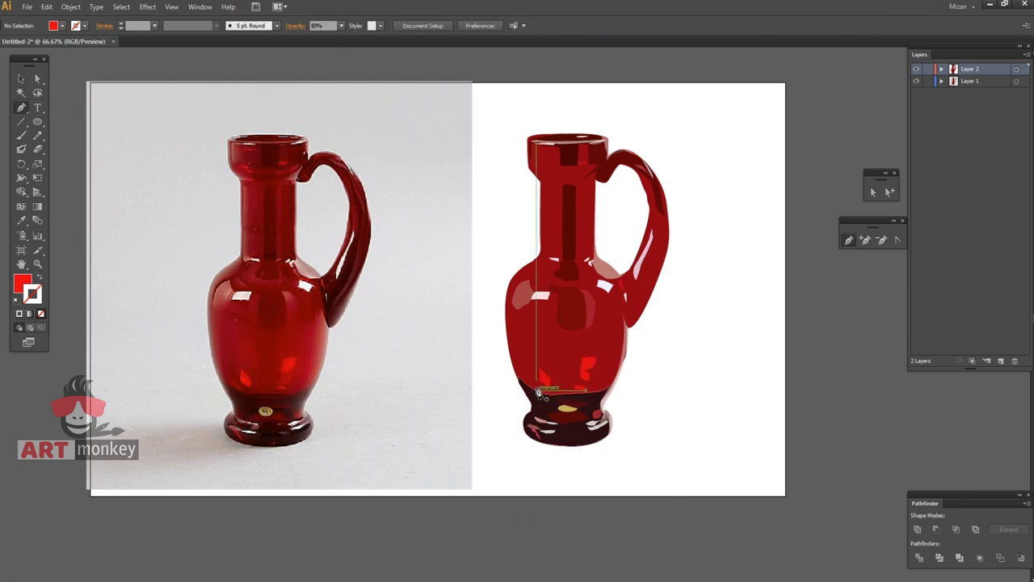
click(530, 374)
click(549, 398)
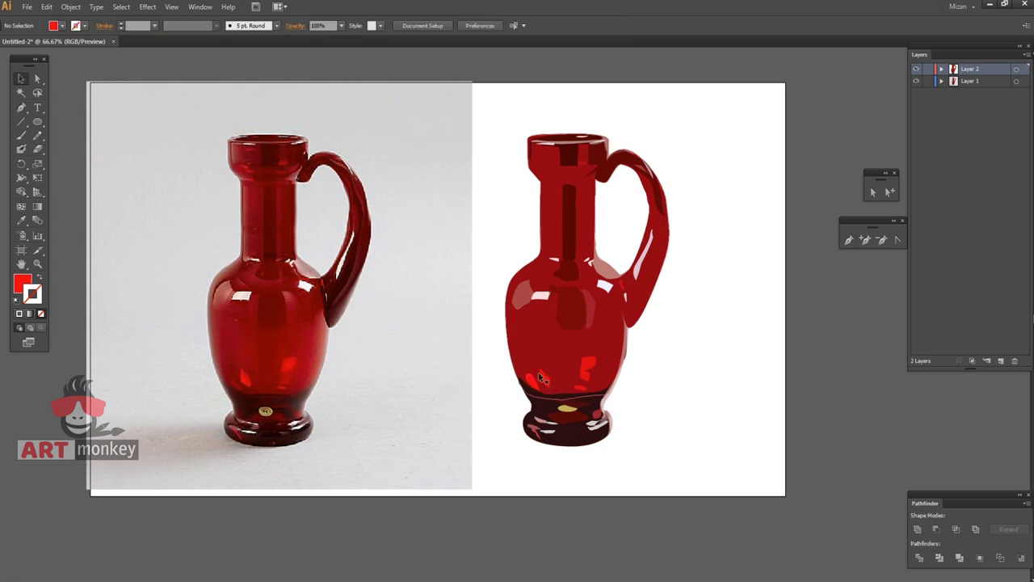
click(530, 374)
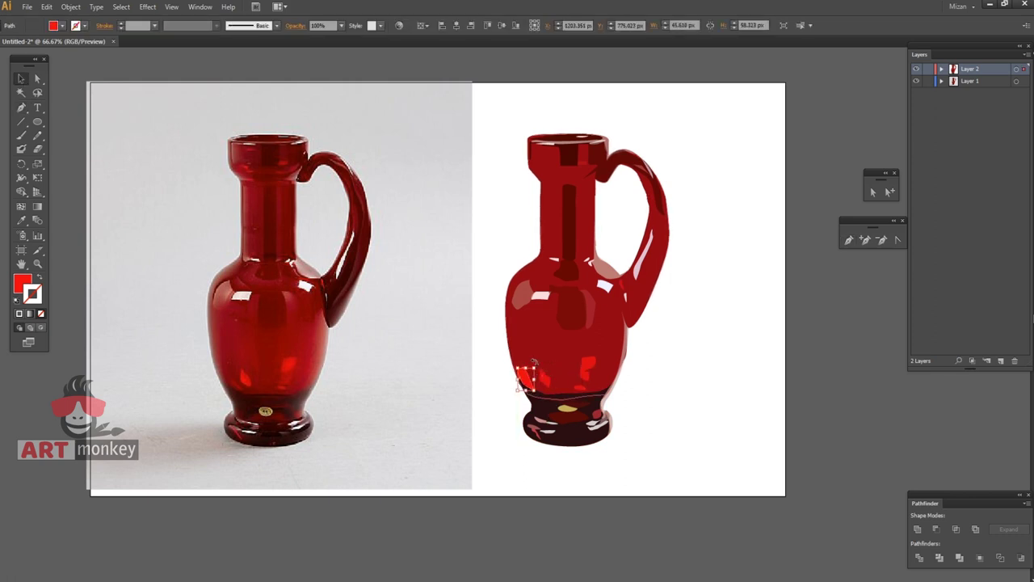
click(341, 25)
click(354, 101)
click(767, 347)
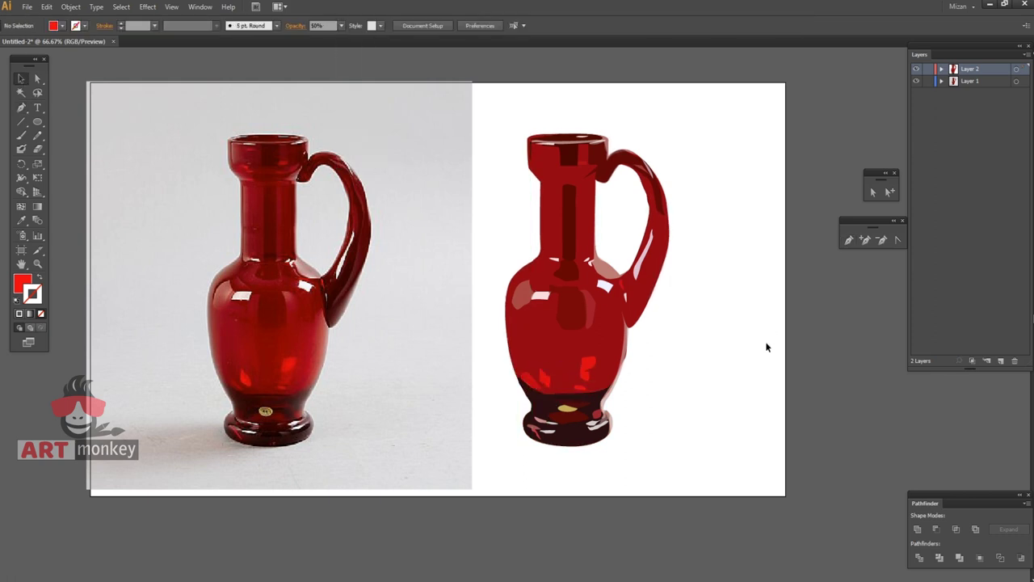
click(37, 78)
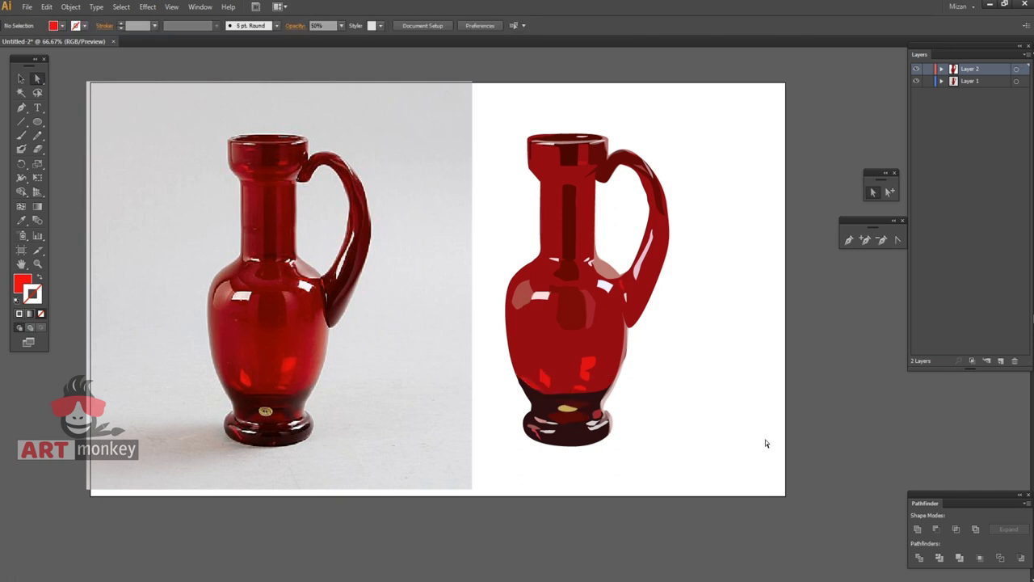
Pen a curved highlight shape running from the neck's left edge to the shoulder
click(21, 107)
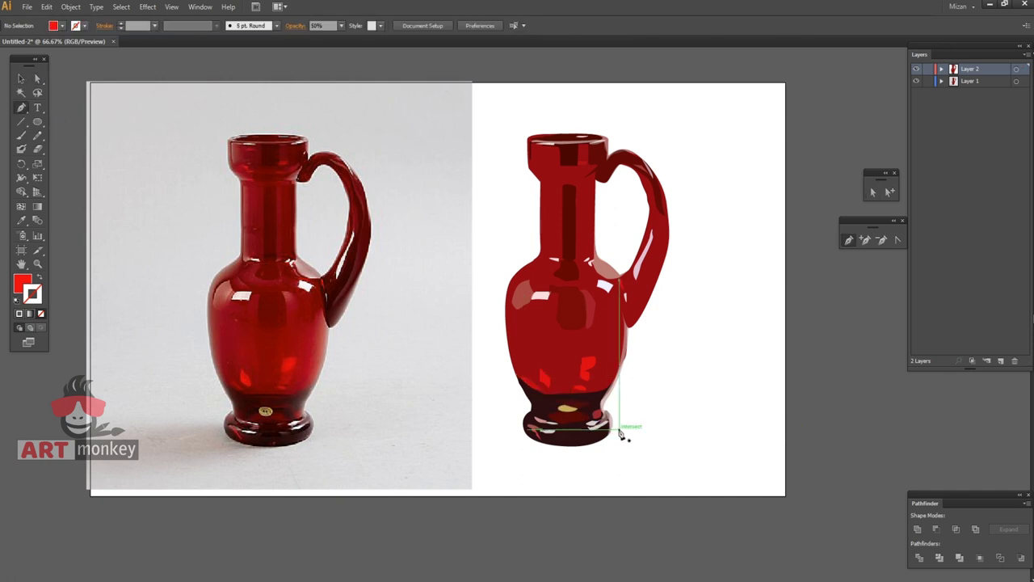
click(513, 304)
drag(520, 333, 521, 280)
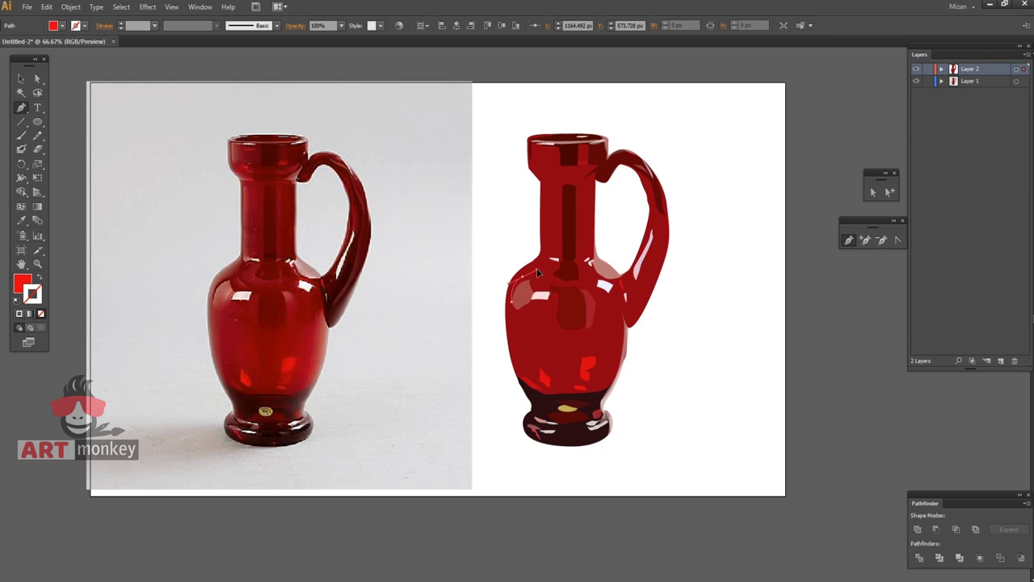
click(544, 185)
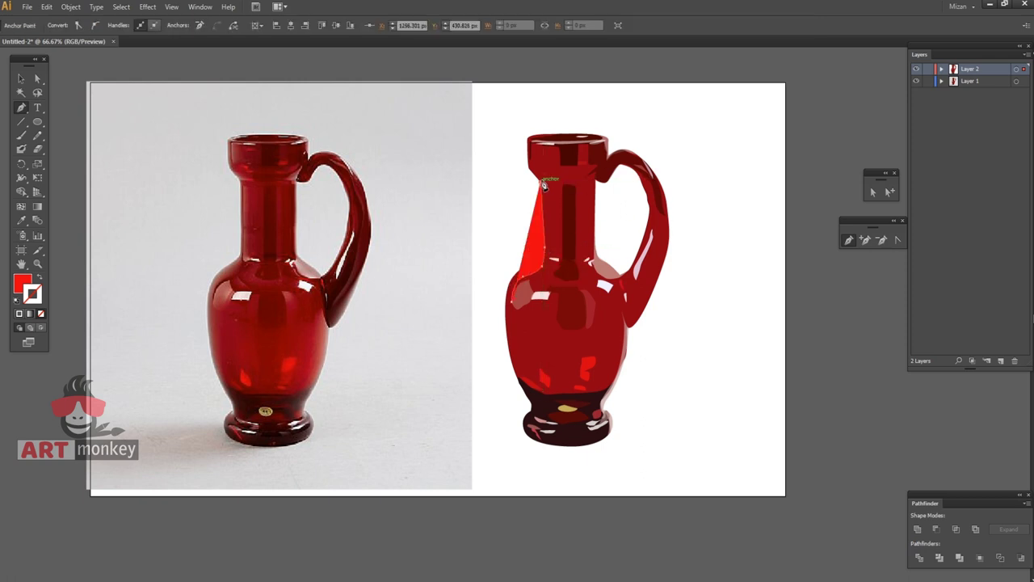
click(551, 268)
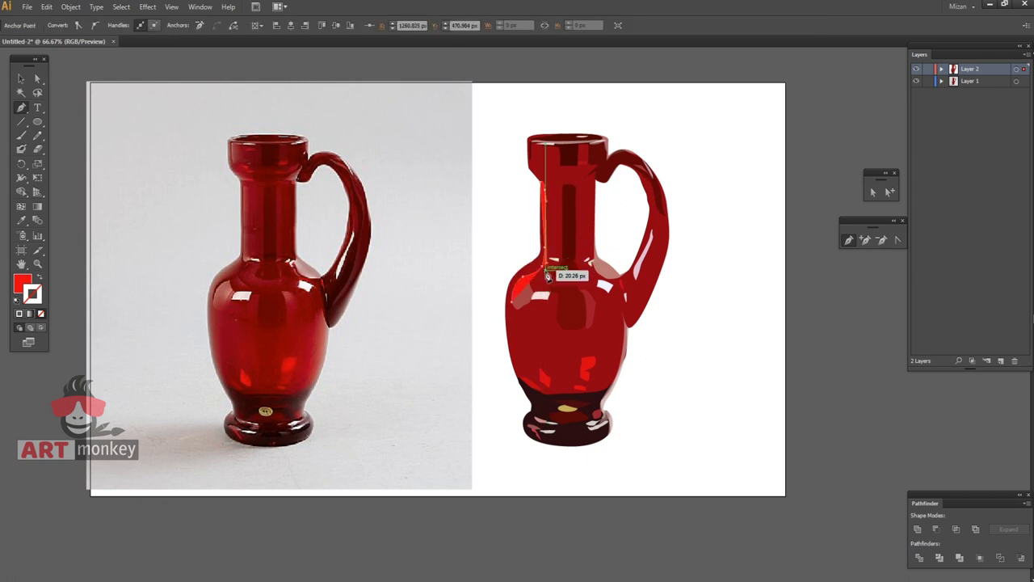
drag(549, 272, 560, 269)
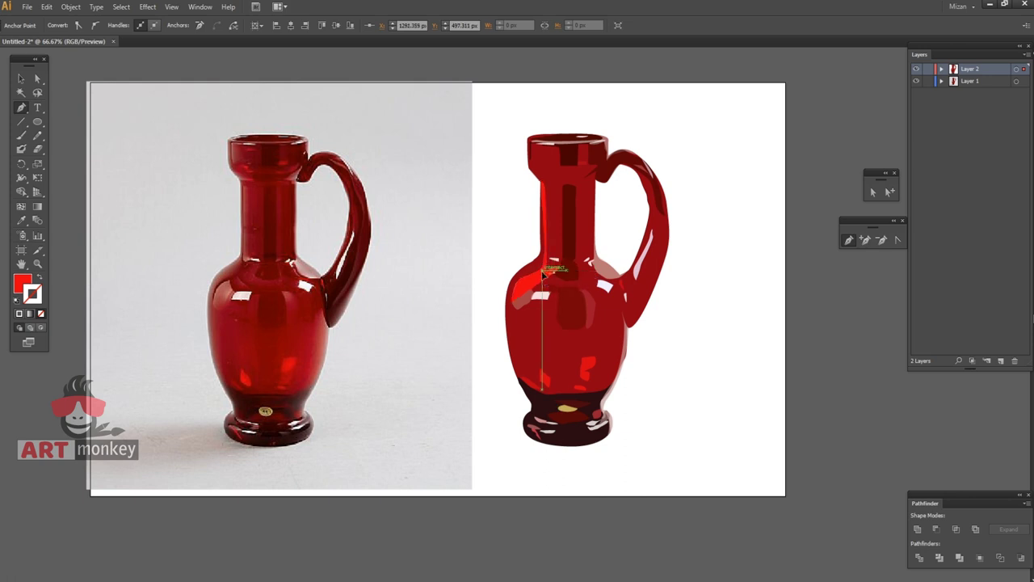
drag(546, 280, 517, 295)
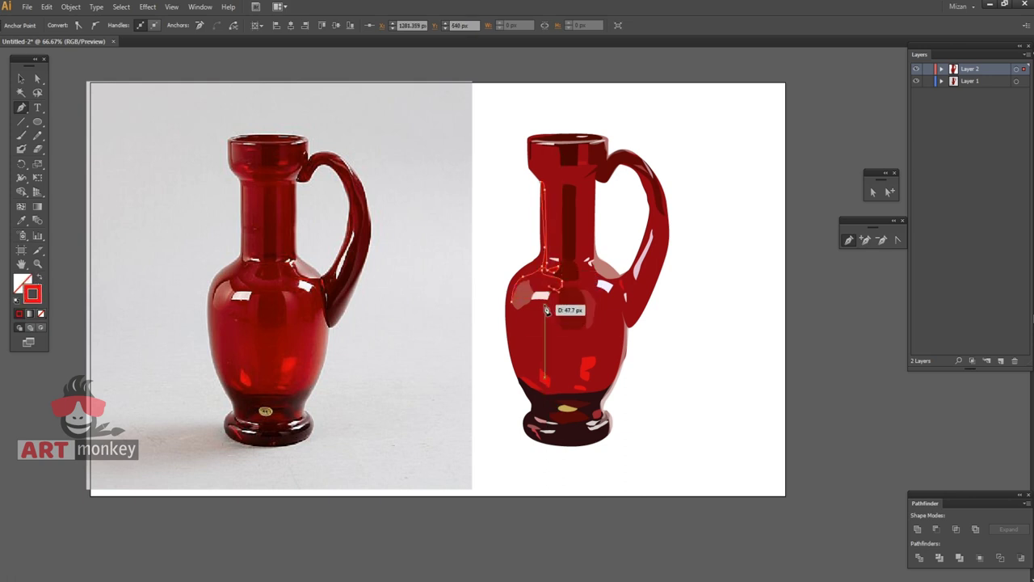
Compare the highlight reshape with undo/redo, then begin a curved path on the upper neck
ctrl+click(248, 266)
key(v)
click(536, 281)
key(ctrl+z)
key(ctrl+shift+z)
click(32, 385)
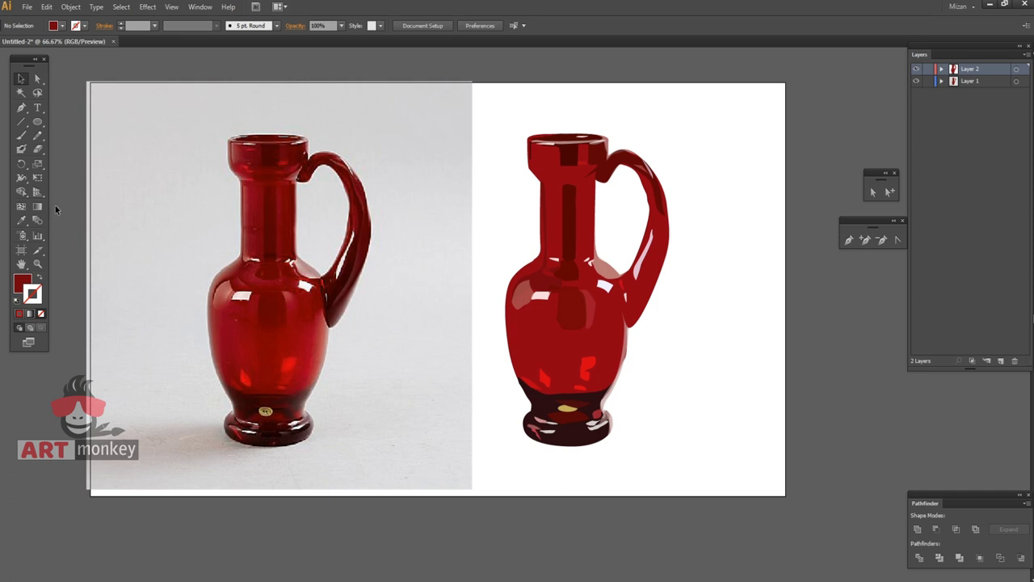
drag(549, 289, 546, 252)
drag(547, 181, 563, 264)
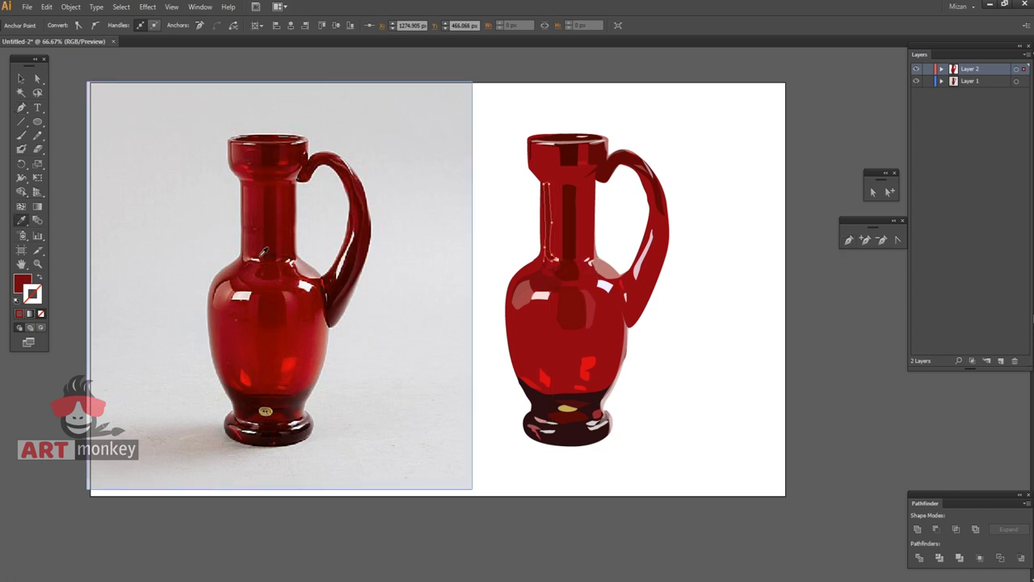
Set the new neck highlight's opacity to 40%
key(v)
key(ctrl+shift+a)
click(549, 230)
click(341, 25)
click(355, 95)
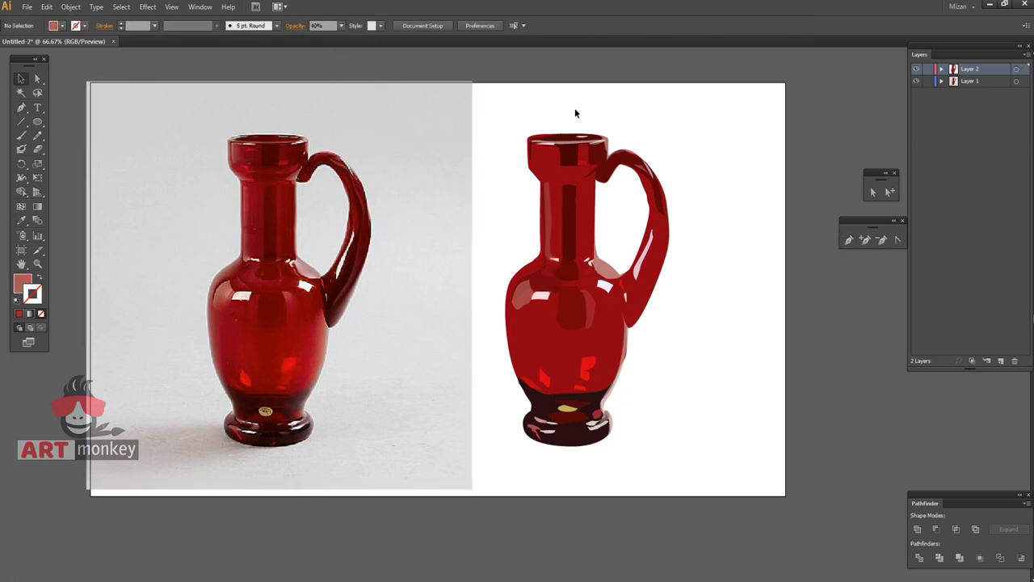
click(720, 418)
Pen another path on the jug neck at 60% opacity
key(p)
click(537, 182)
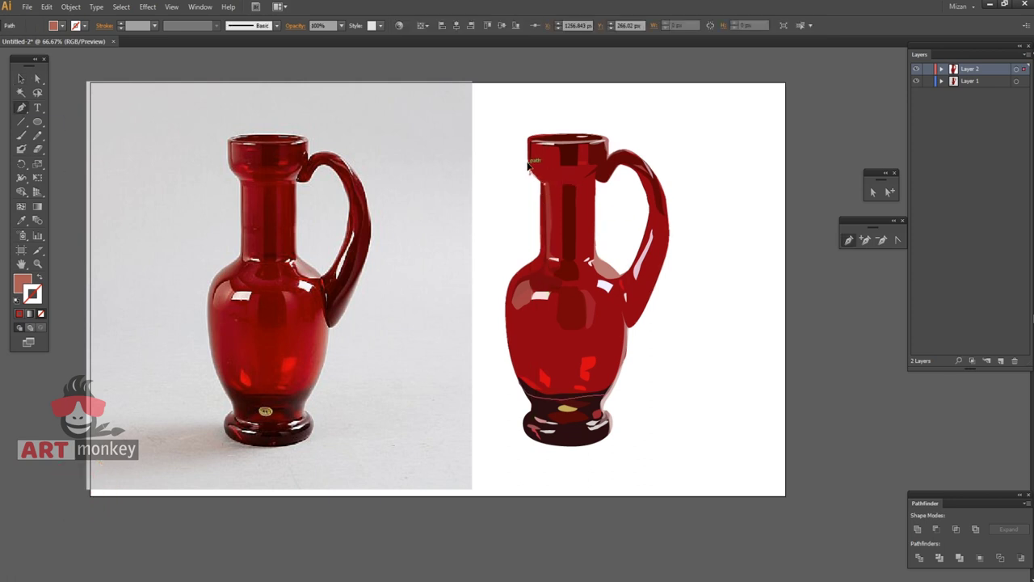
click(557, 184)
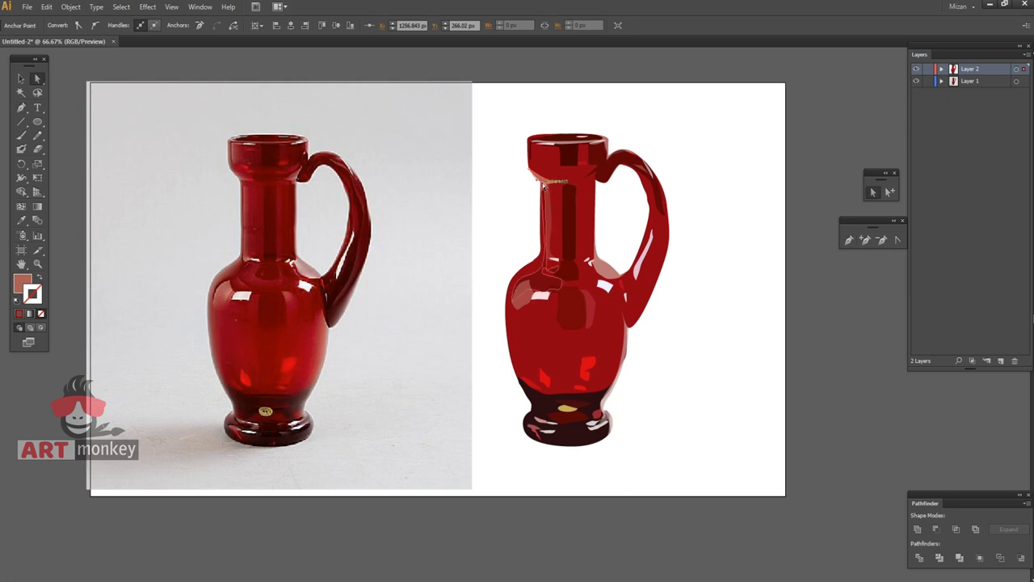
key(v)
click(341, 25)
click(356, 90)
click(538, 103)
Add a neck shading shape at 40% opacity
click(22, 109)
click(546, 171)
click(544, 170)
click(557, 169)
key(v)
click(341, 25)
click(355, 116)
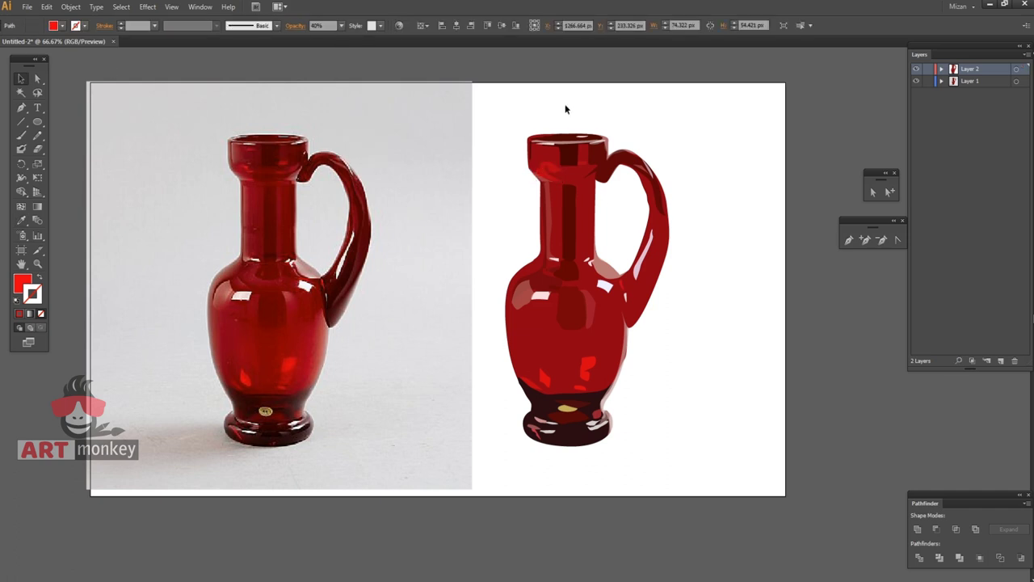
click(566, 109)
Add a top-of-neck highlight in lighter red sampled from the photo at 70% opacity
key(p)
click(536, 172)
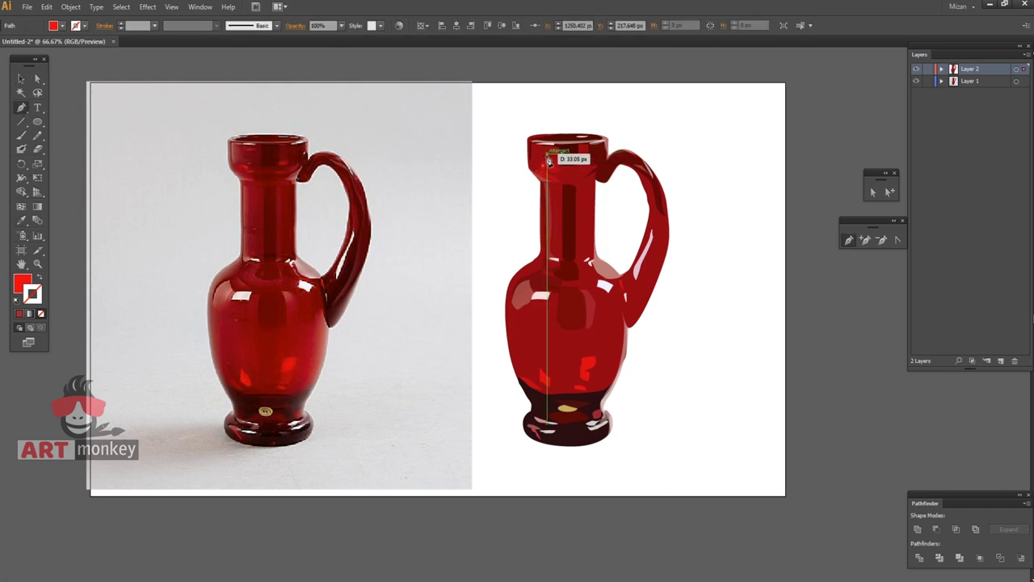
click(538, 172)
key(i)
click(234, 145)
key(v)
click(340, 25)
click(351, 129)
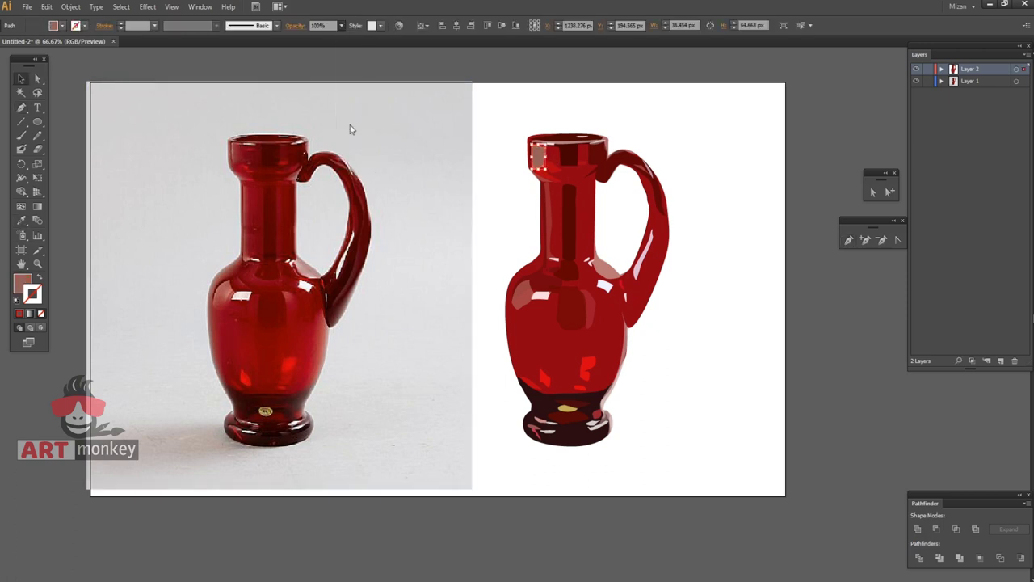
click(732, 321)
Draw a rim highlight on the jug's mouth at 50% opacity
click(541, 150)
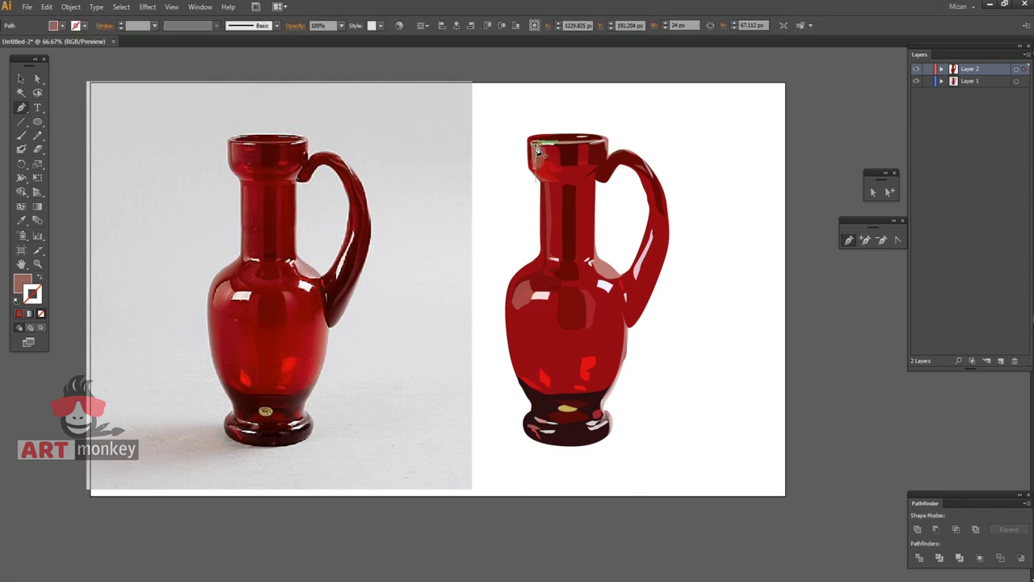
drag(538, 149, 545, 151)
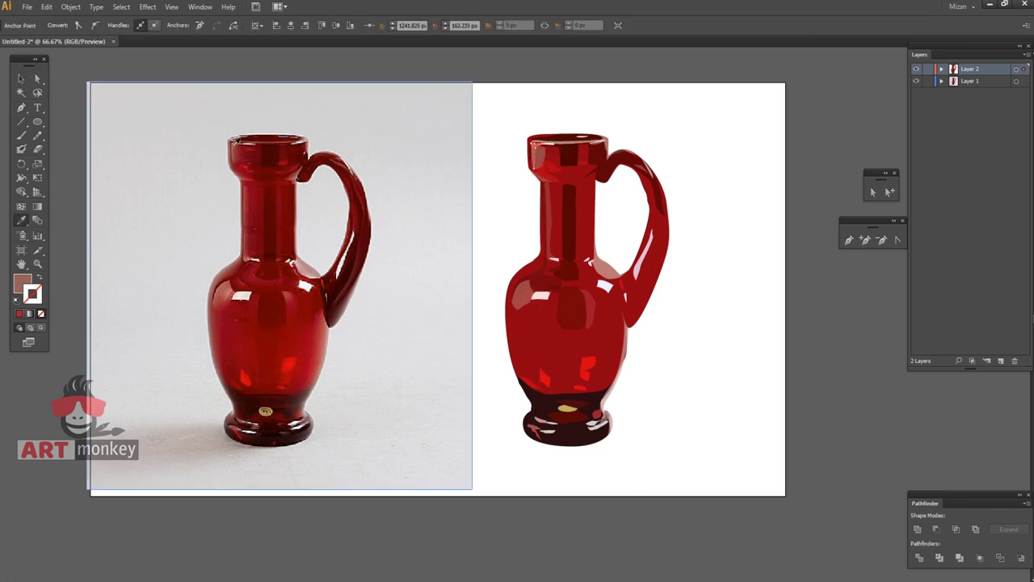
key(a)
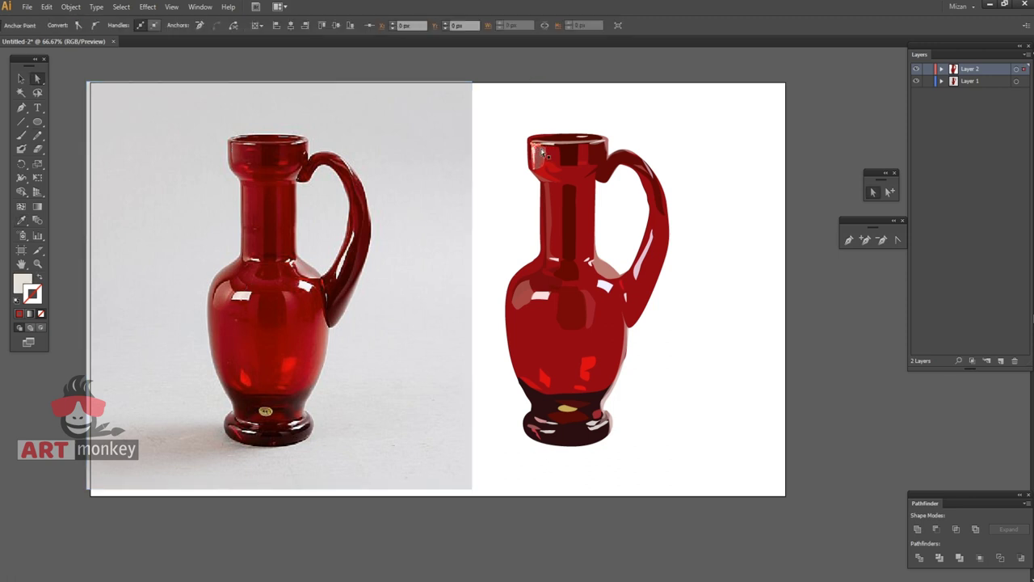
click(671, 81)
click(23, 79)
click(341, 25)
click(352, 96)
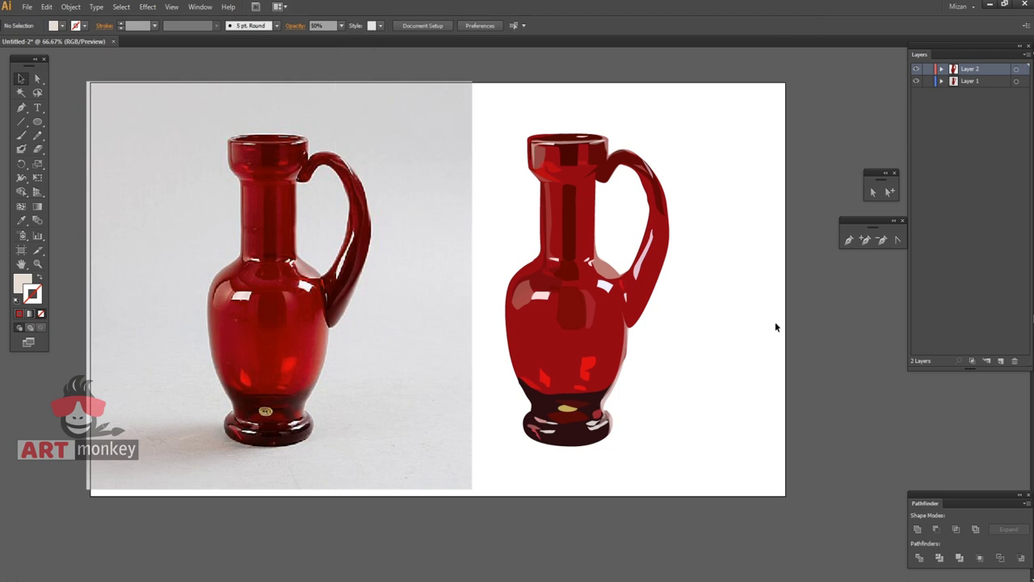
Pen-draw a small shape near the handle joint and set it to 50% opacity
key(p)
click(599, 185)
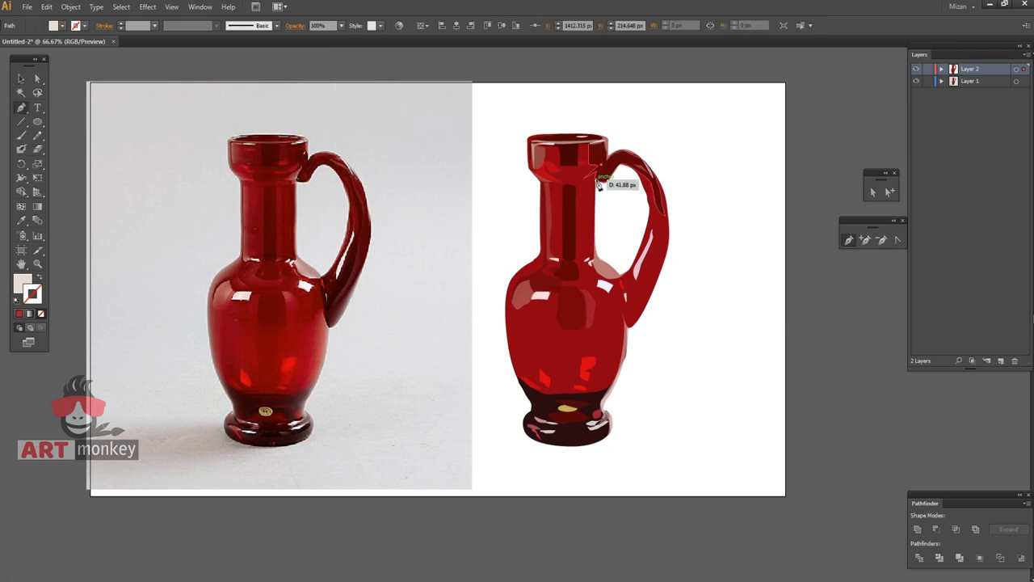
click(602, 174)
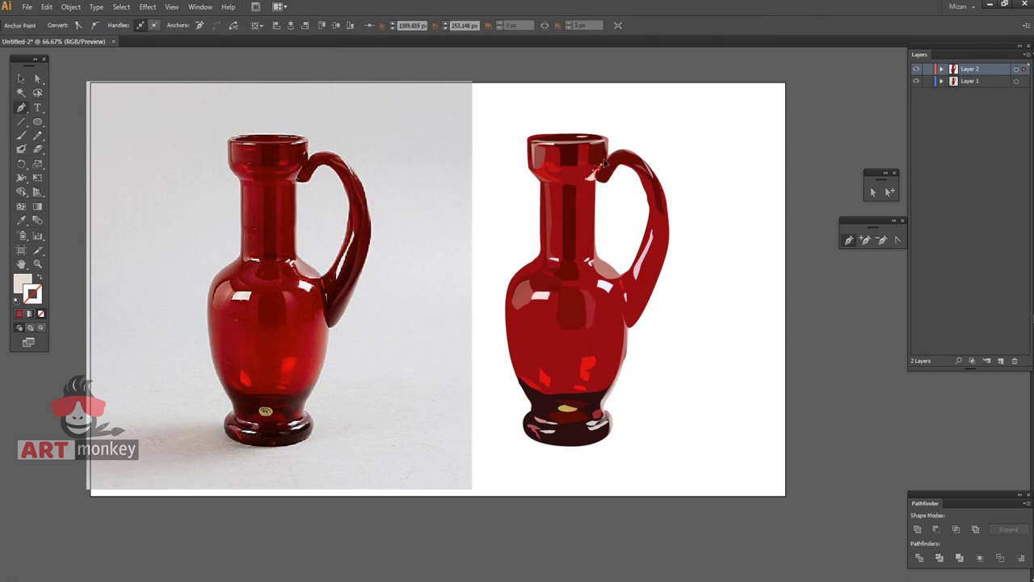
click(23, 79)
click(341, 25)
click(352, 96)
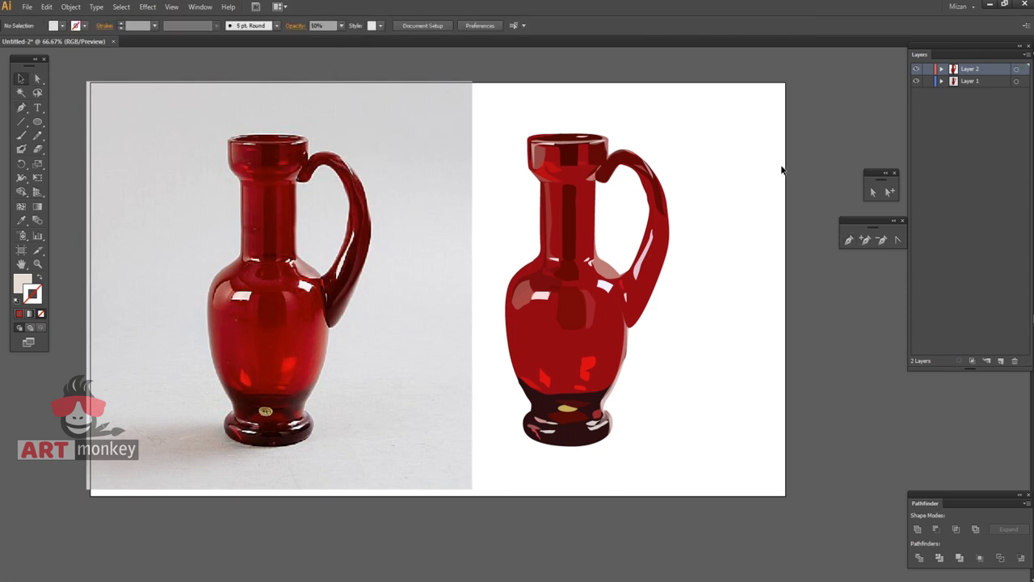
Draw a pale cream sliver highlight down the neck at 50% opacity
click(576, 191)
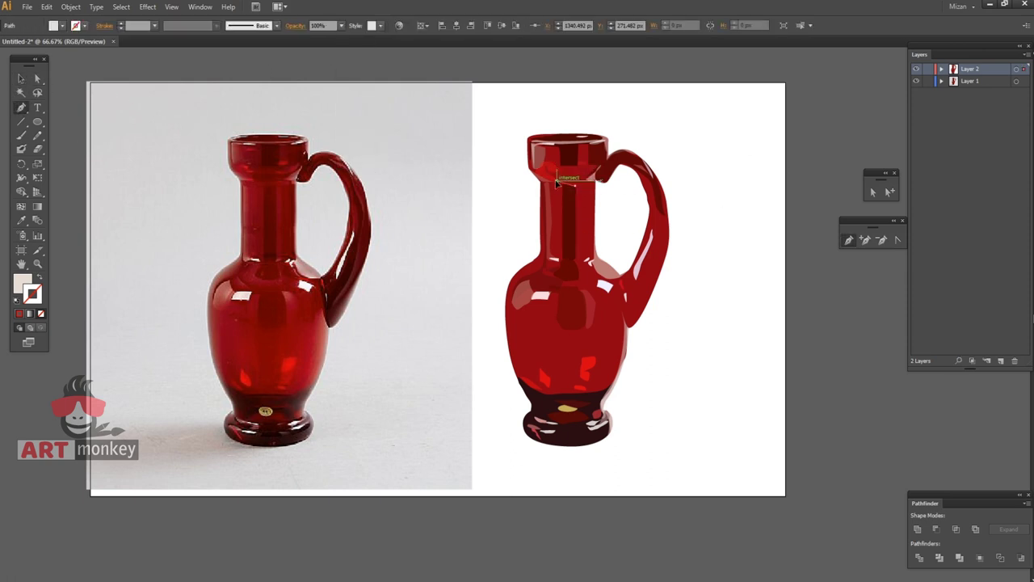
click(556, 175)
click(600, 165)
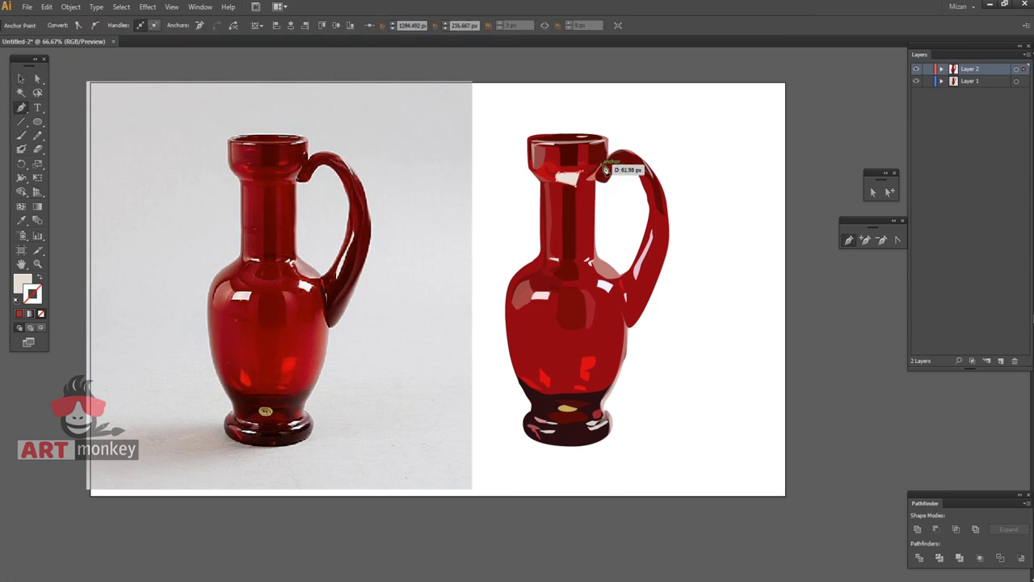
click(596, 257)
drag(592, 257, 587, 194)
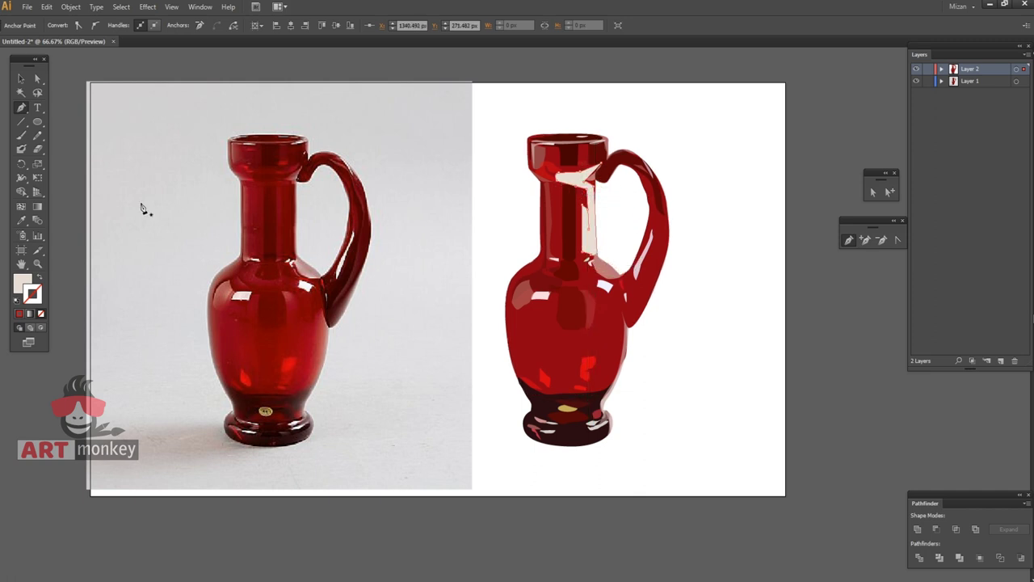
key(i)
click(250, 227)
key(v)
click(341, 25)
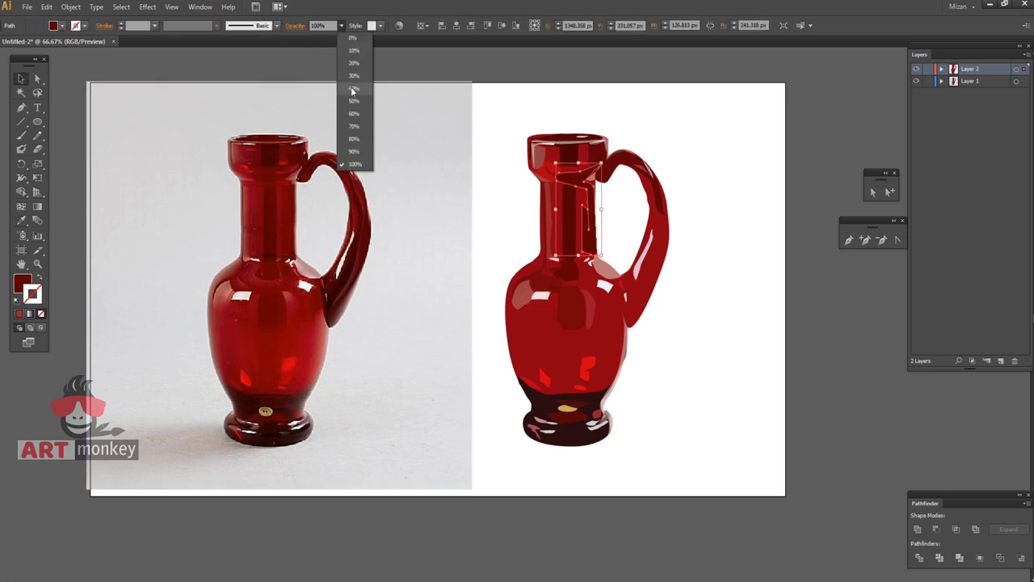
click(350, 101)
click(727, 214)
click(594, 234)
click(768, 430)
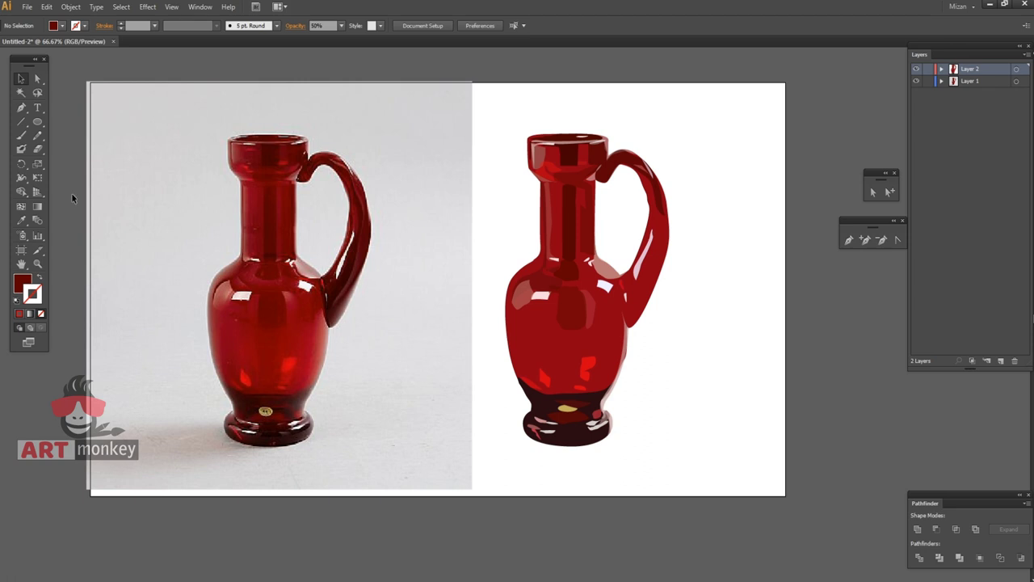
Start a Pen shape along the handle's inside edge and swap its fill and stroke colours
click(20, 109)
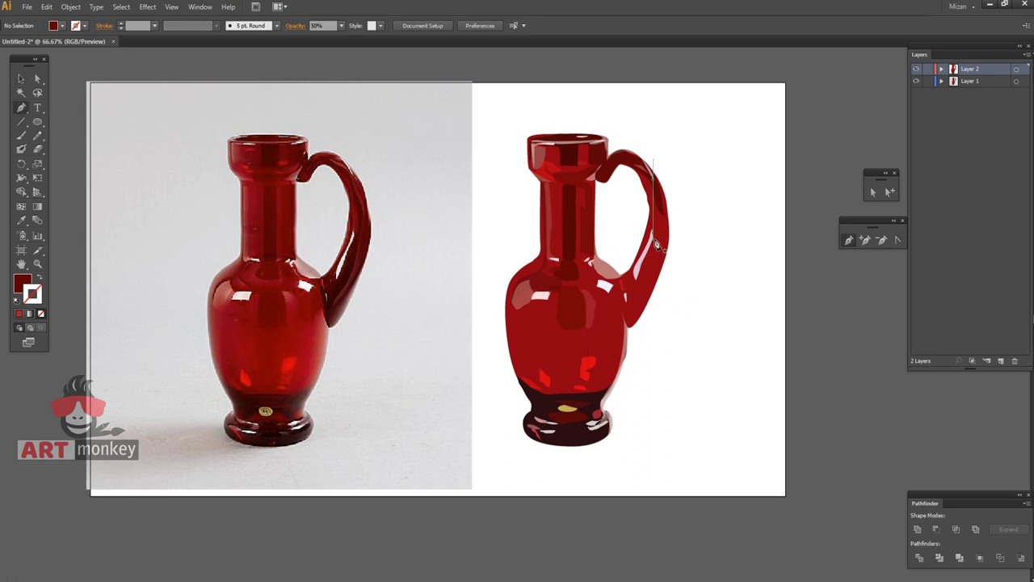
key(p)
click(647, 228)
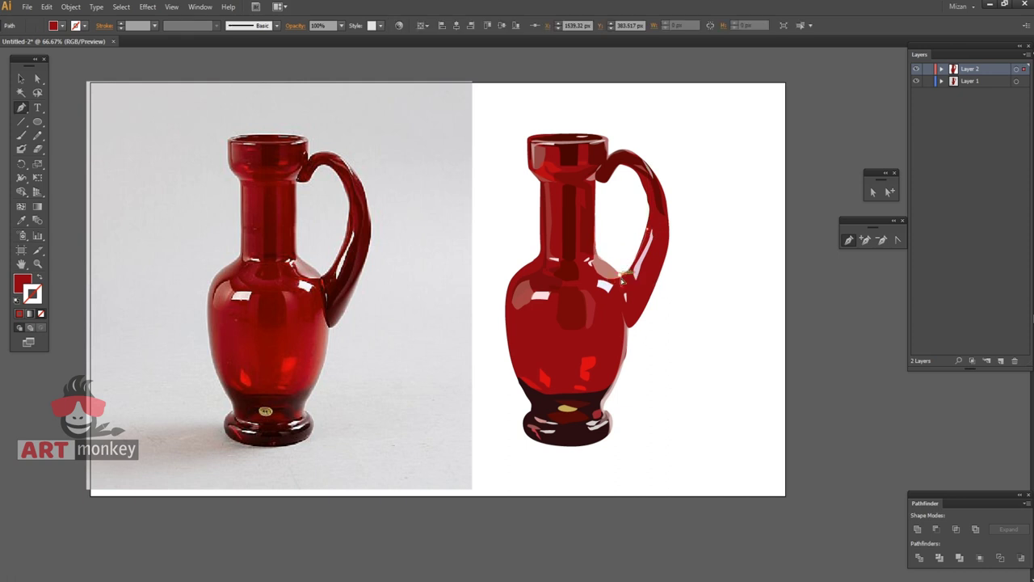
click(621, 278)
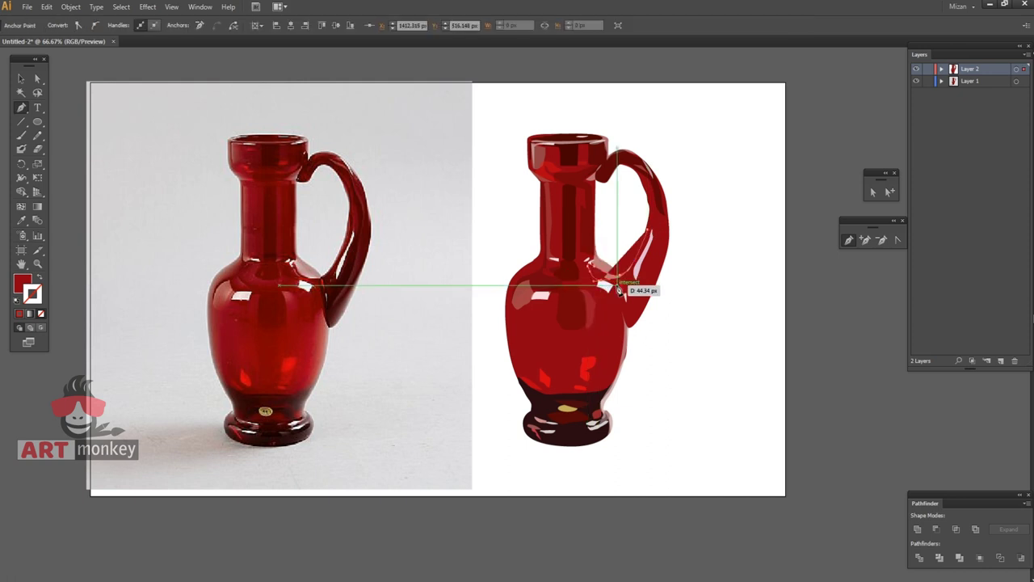
click(635, 323)
click(657, 282)
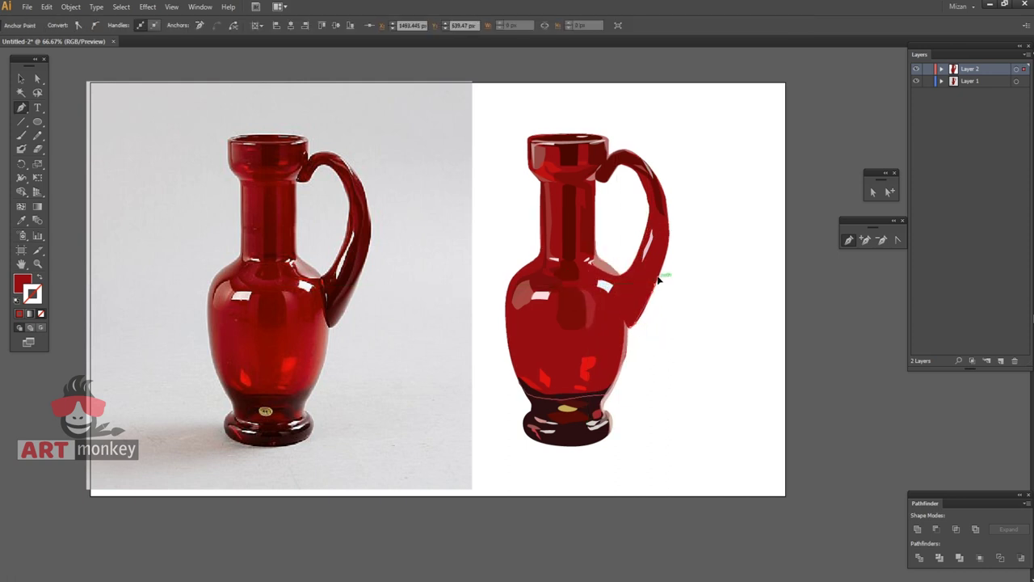
click(37, 277)
Complete the handle shape and fill it with dark red sampled by Eyedropper
drag(681, 248, 663, 194)
click(645, 164)
click(646, 253)
key(i)
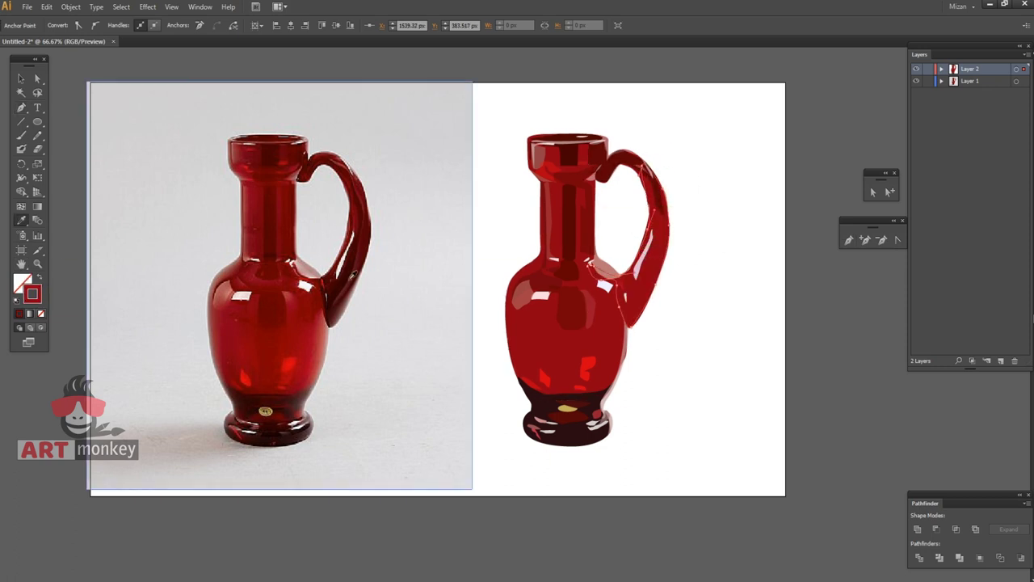
click(344, 275)
key(v)
click(722, 333)
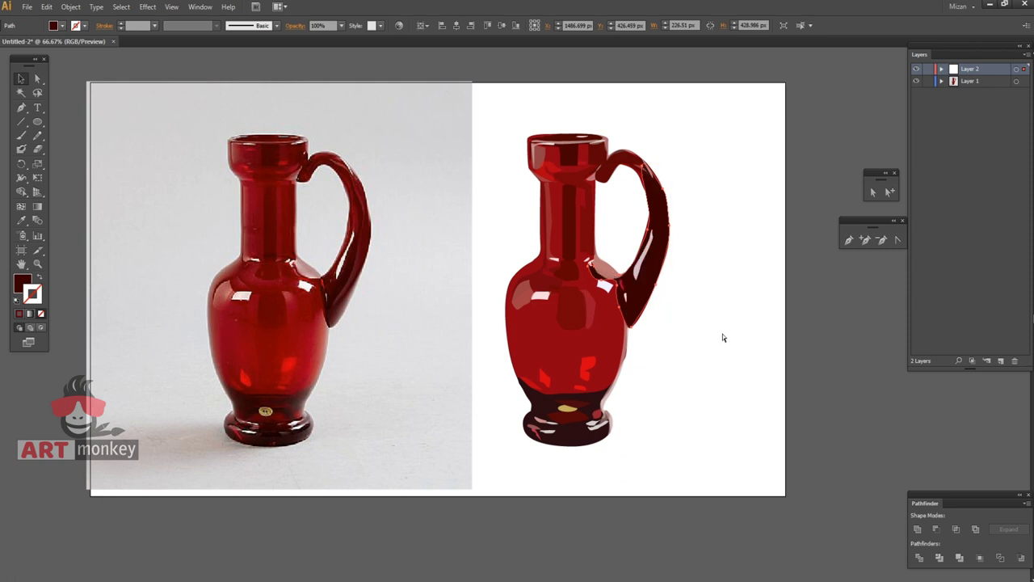
Pen-trace a thin curved path along the handle's outer edge and raise one anchor
key(p)
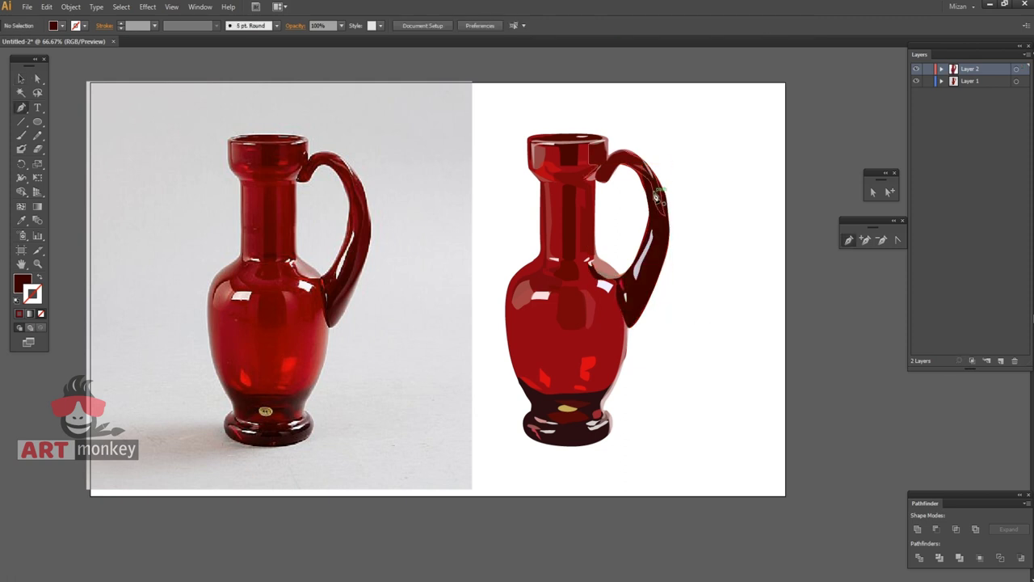
click(656, 199)
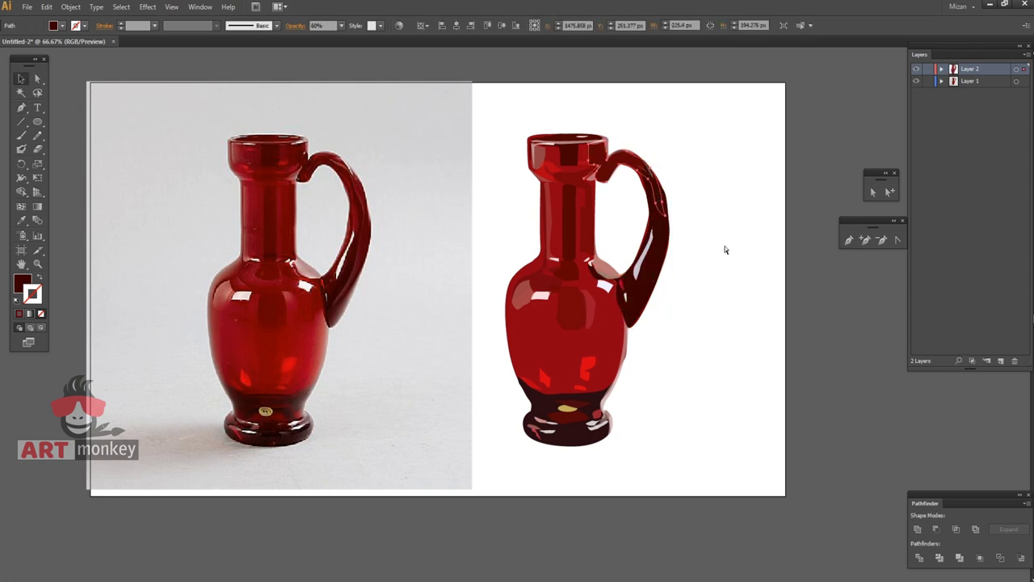
ctrl+click(757, 271)
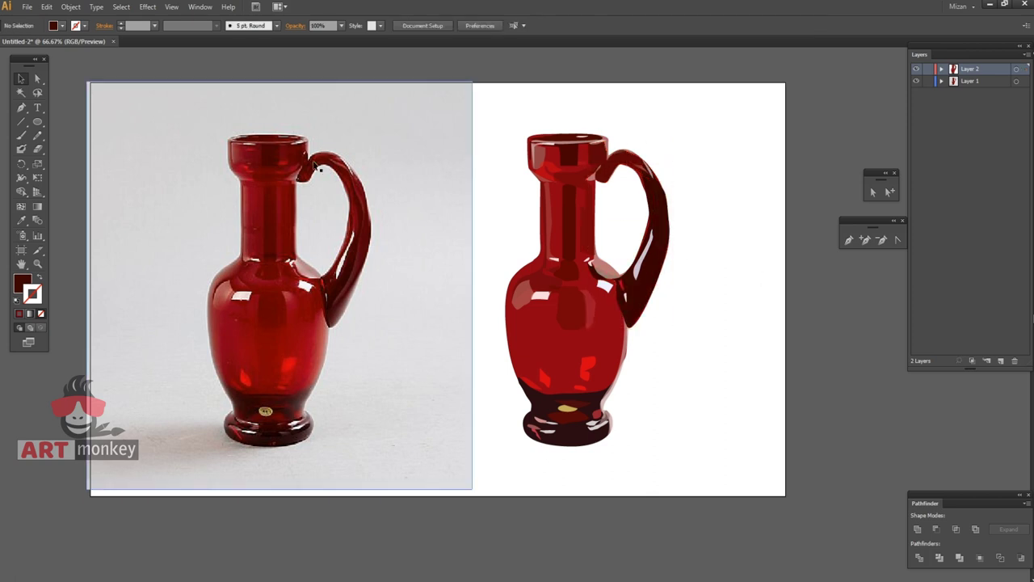
drag(655, 237, 651, 173)
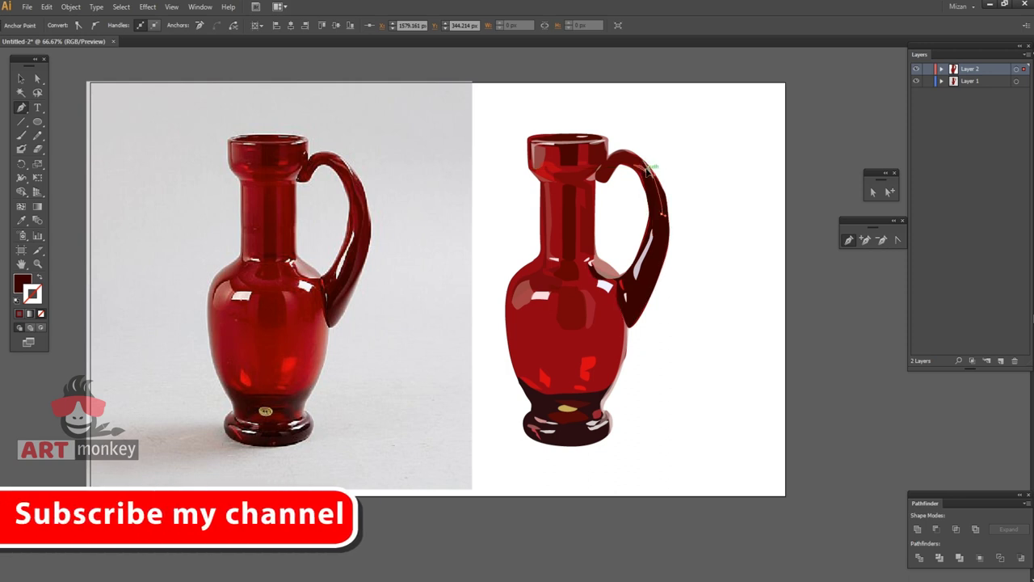
drag(655, 263, 655, 295)
key(a)
drag(651, 210, 651, 196)
click(250, 194)
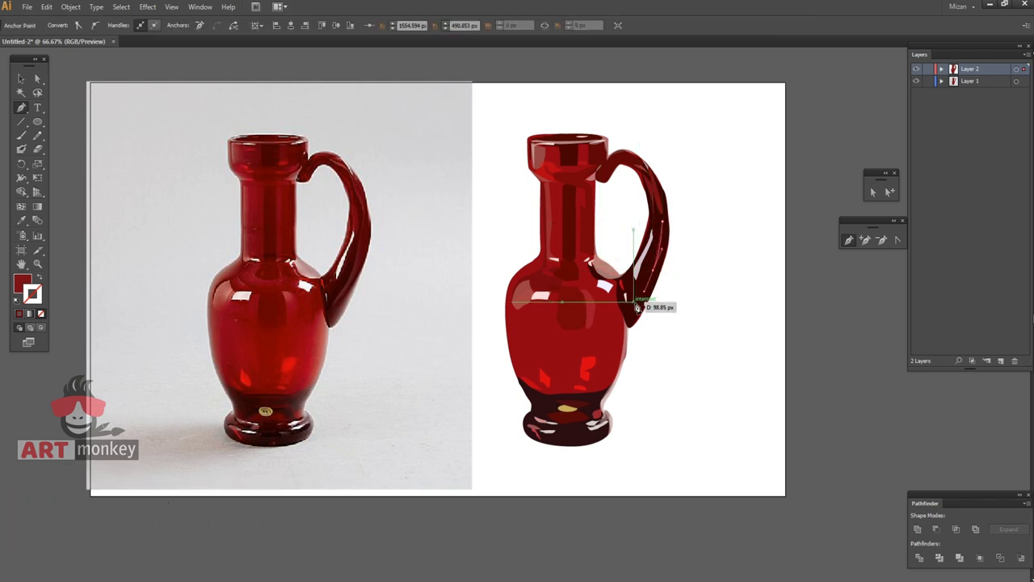
Extend the handle highlight further down and fill it with a sampled pale pink
ctrl+click(659, 209)
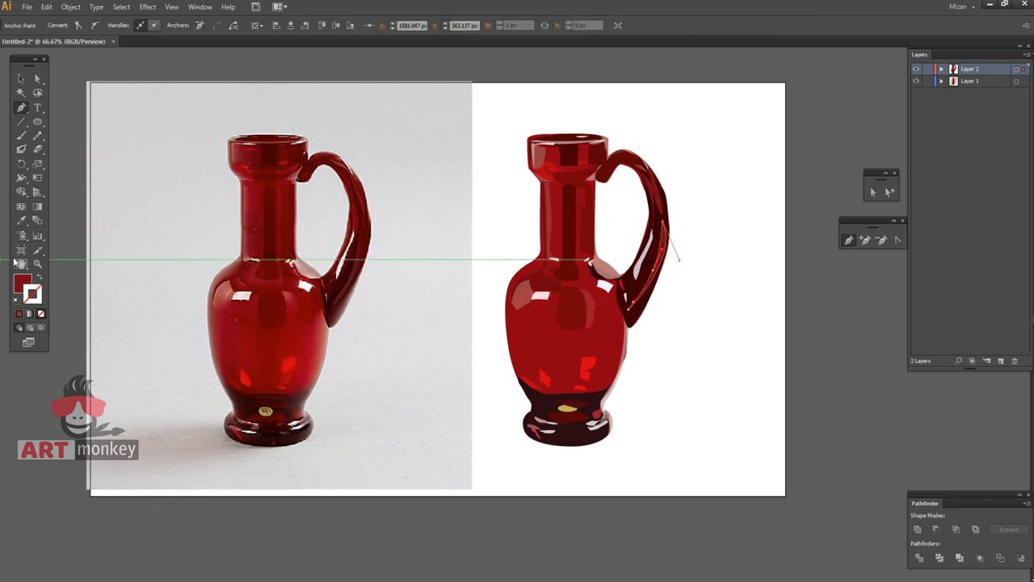
key(v)
click(710, 259)
key(p)
drag(656, 285, 635, 323)
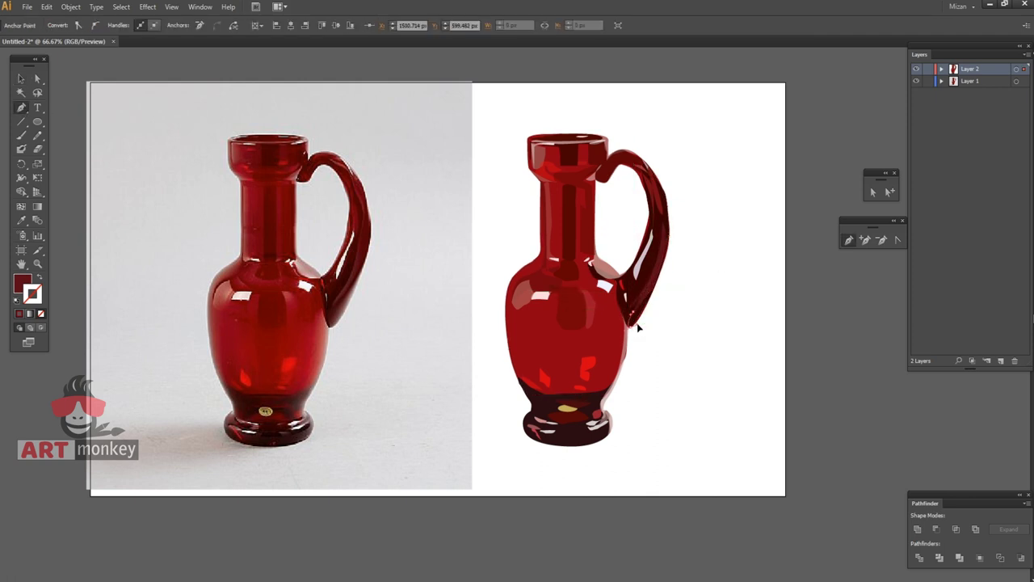
click(27, 219)
click(351, 292)
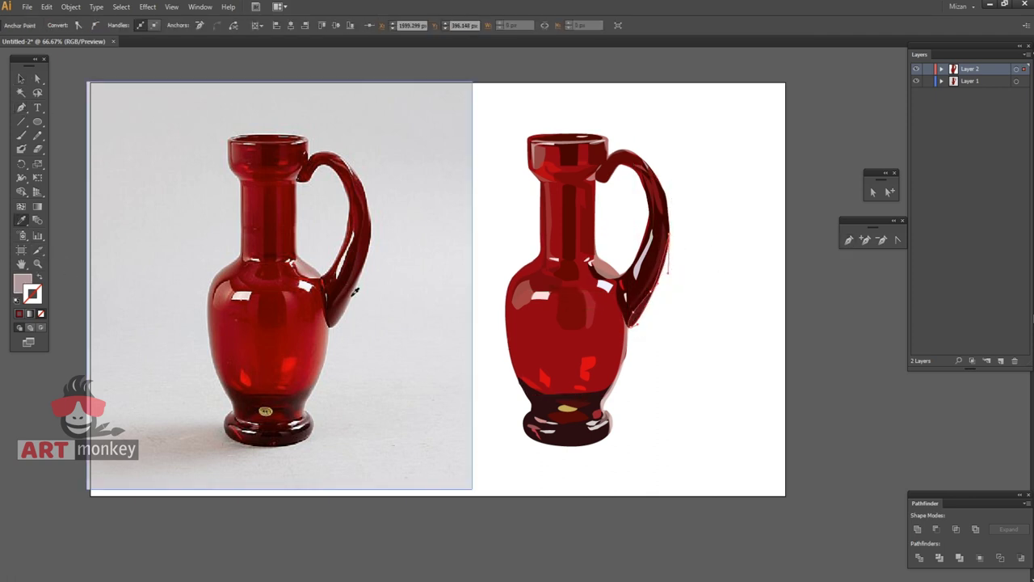
Set the handle highlight to 60% opacity
click(327, 25)
click(354, 113)
ctrl+click(738, 312)
key(ctrl+minus)
key(ctrl+minus)
key(ctrl+plus)
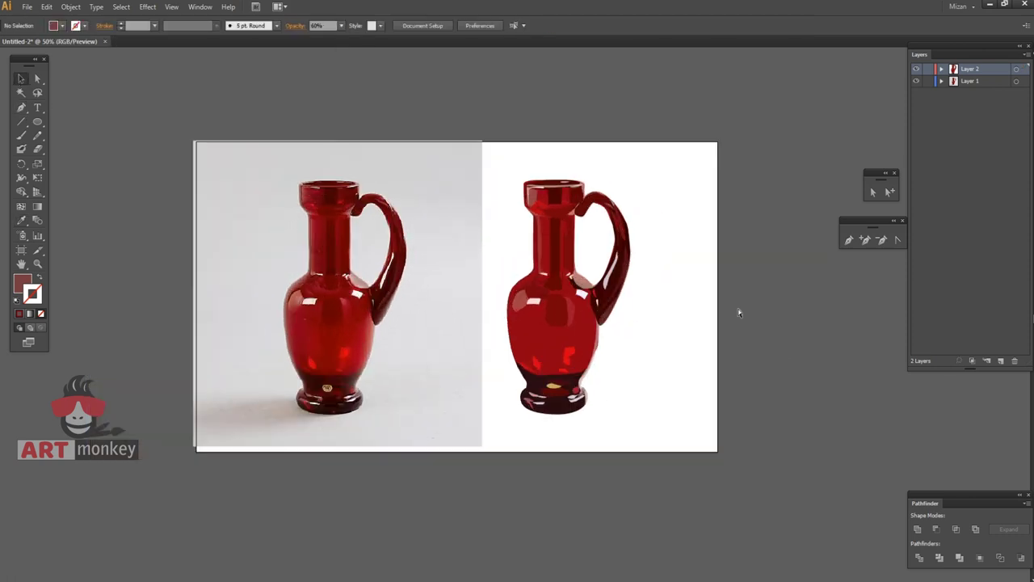
key(ctrl+plus)
Draw a light highlight on the jug's left shoulder at 70% opacity
click(21, 107)
click(534, 296)
click(512, 305)
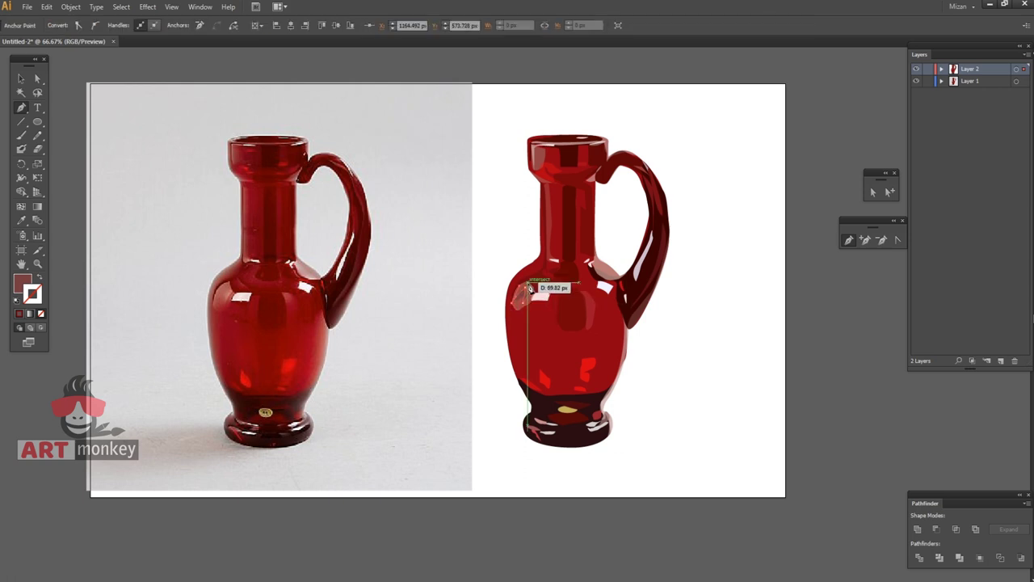
drag(531, 289, 536, 295)
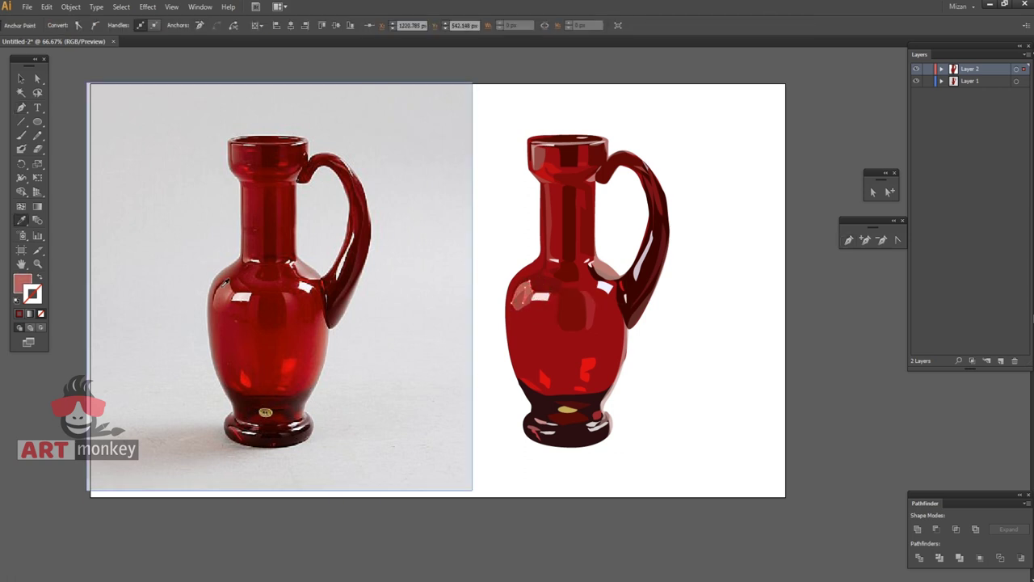
key(v)
click(327, 25)
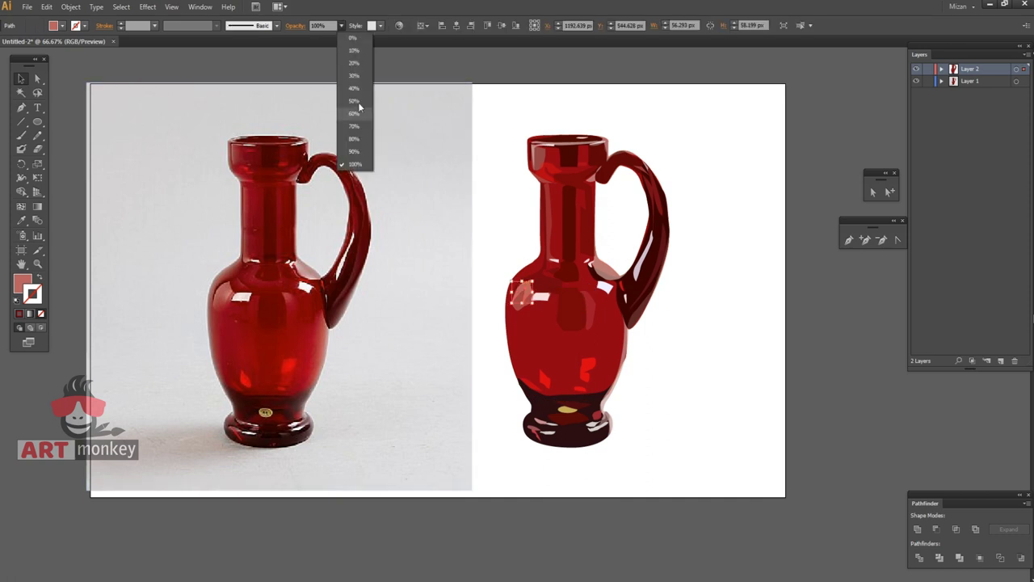
click(358, 102)
click(457, 106)
Draw a four-point light highlight shape on the jug's body
click(848, 240)
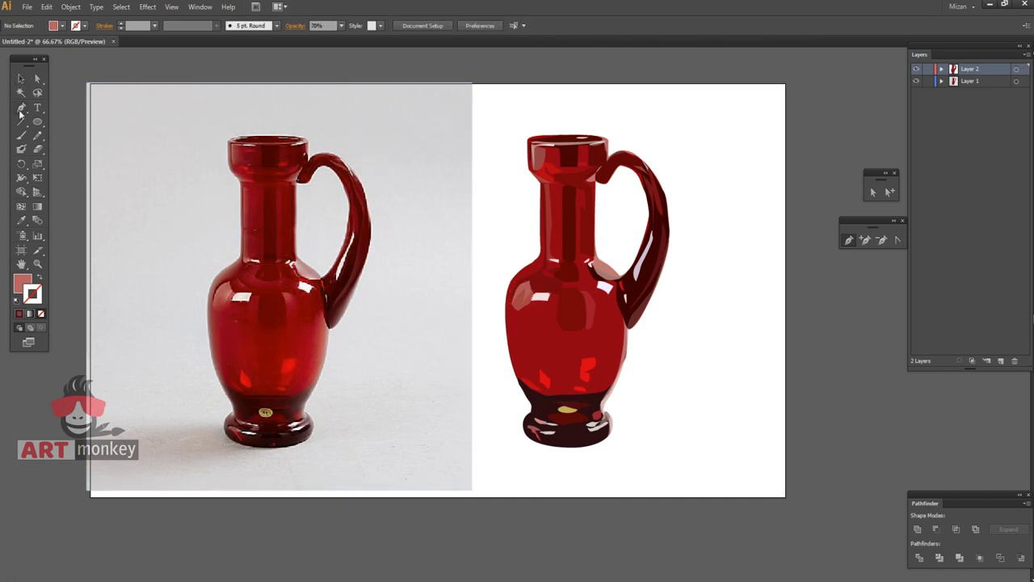
click(557, 290)
click(587, 299)
click(583, 327)
click(558, 325)
click(578, 290)
ctrl+click(606, 300)
click(196, 61)
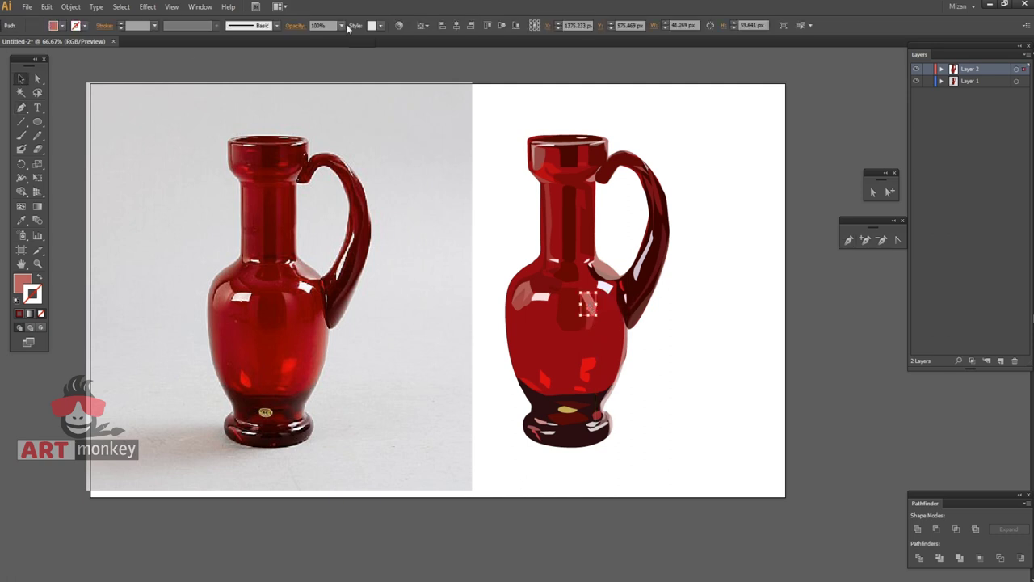
Draw a dark red reflection shape across the lower body above the base
key(p)
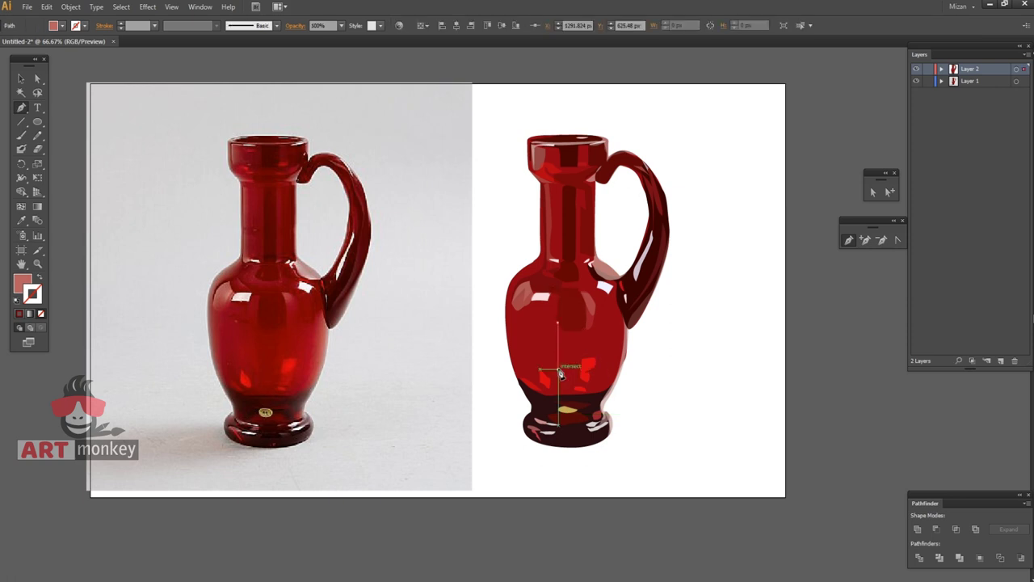
click(547, 369)
click(517, 347)
mouse_move(557, 380)
mouse_down()
mouse_move(567, 400)
mouse_move(593, 388)
mouse_up()
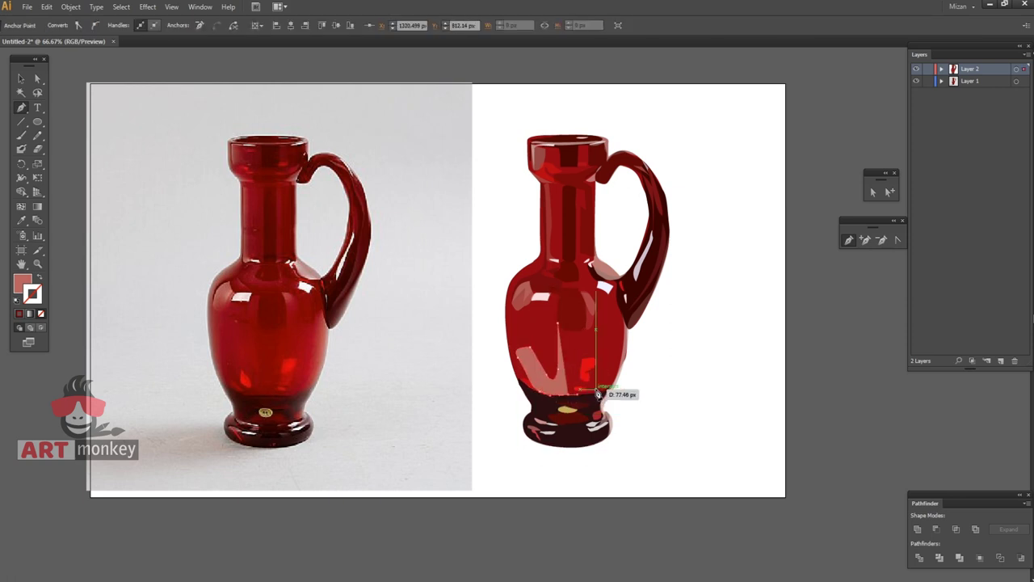
drag(566, 351, 562, 327)
key(i)
click(565, 356)
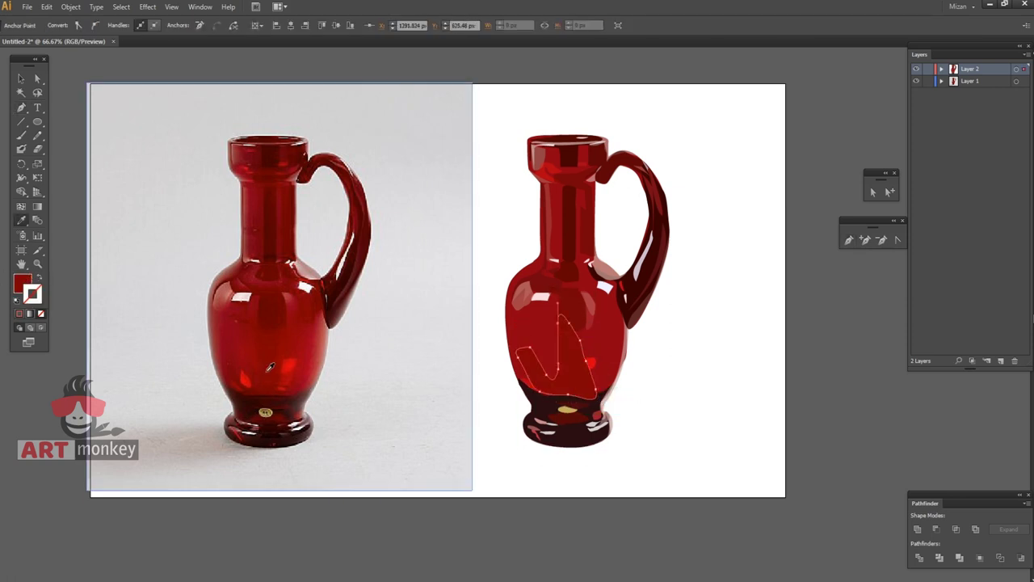
key(v)
click(714, 420)
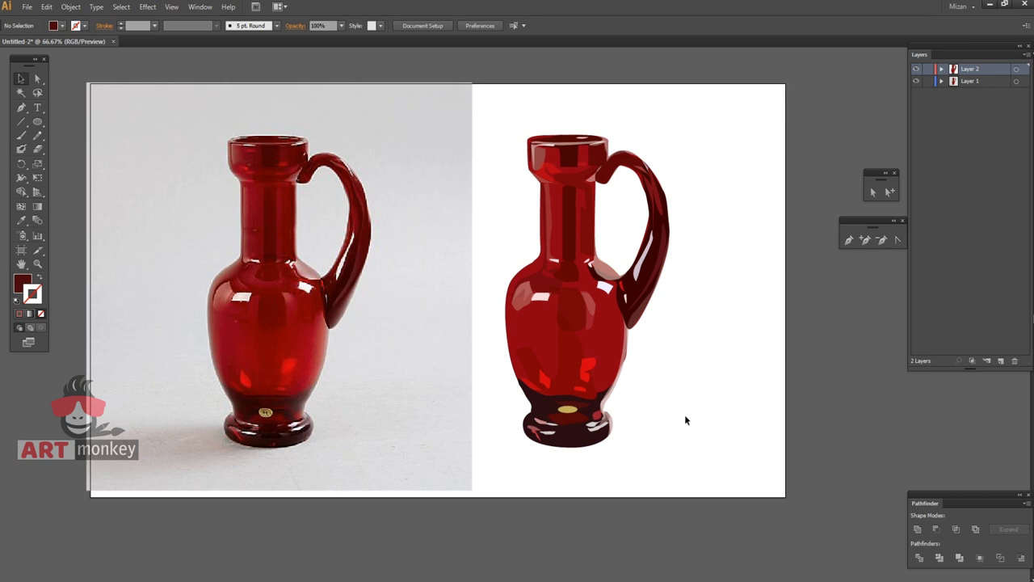
Replace the old rim shape with a cream top-left rim highlight at 60% opacity
click(21, 78)
click(566, 144)
key(Delete)
key(p)
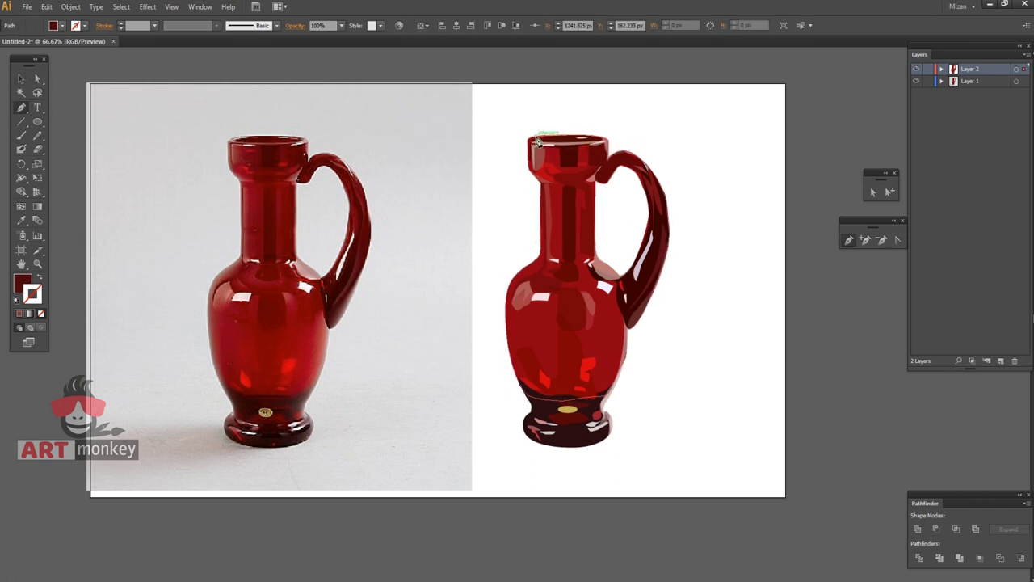
click(518, 139)
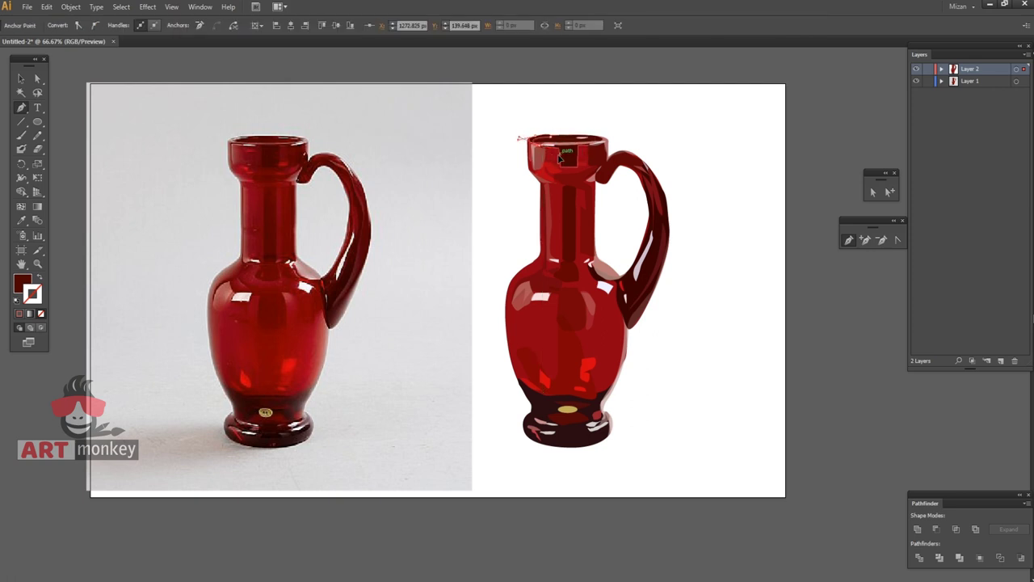
ctrl+click(555, 140)
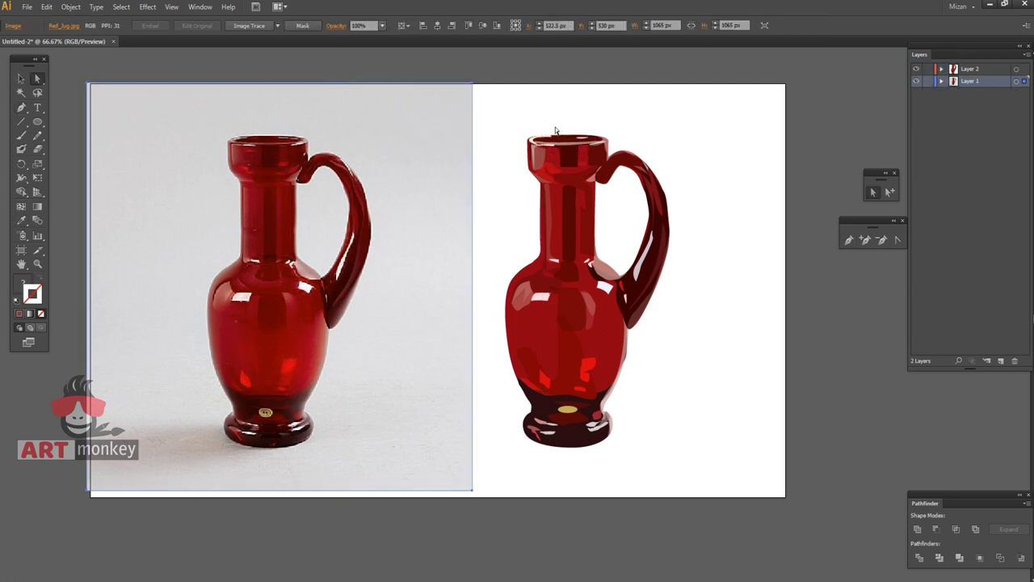
key(v)
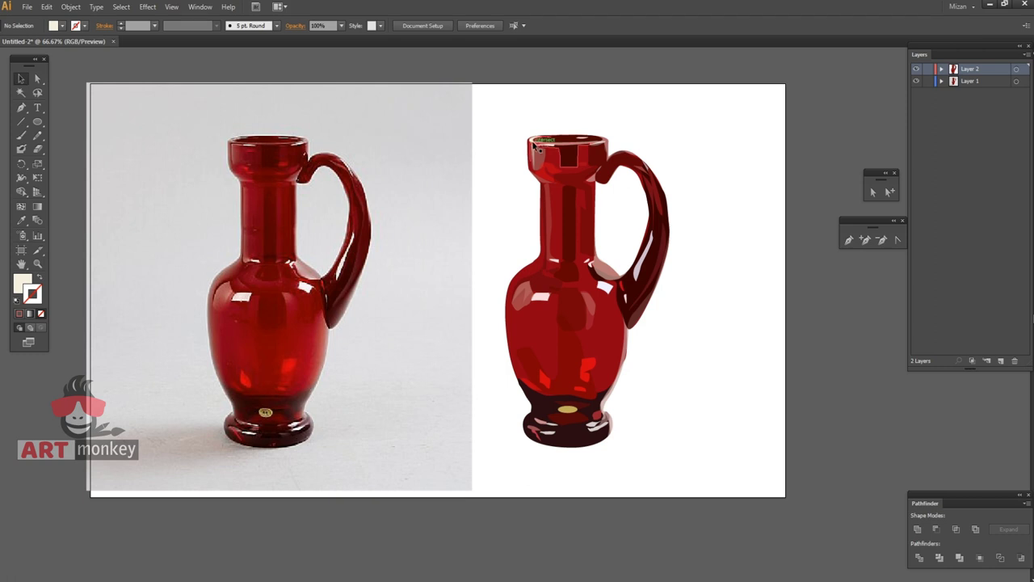
click(278, 25)
click(597, 94)
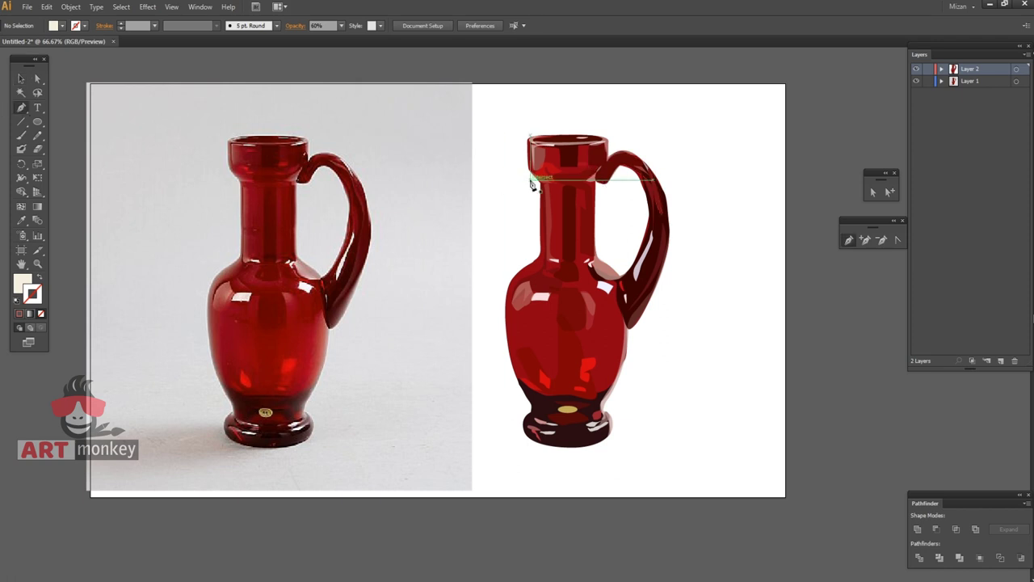
Draw a dark red shape where the handle meets the neck, using Eyedropper
drag(607, 188, 601, 173)
click(606, 166)
drag(627, 152, 653, 162)
click(607, 187)
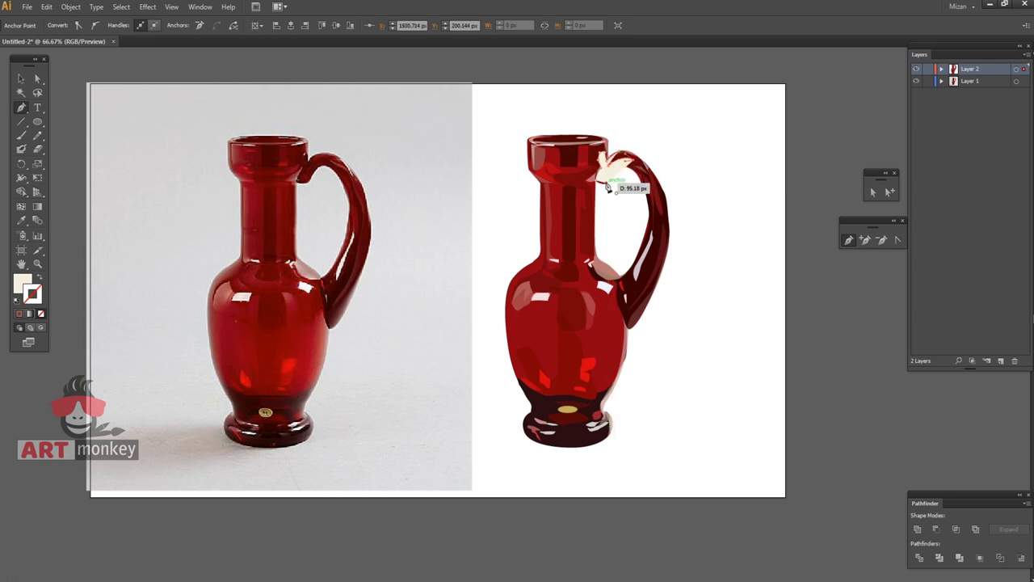
key(i)
click(615, 242)
key(a)
click(135, 59)
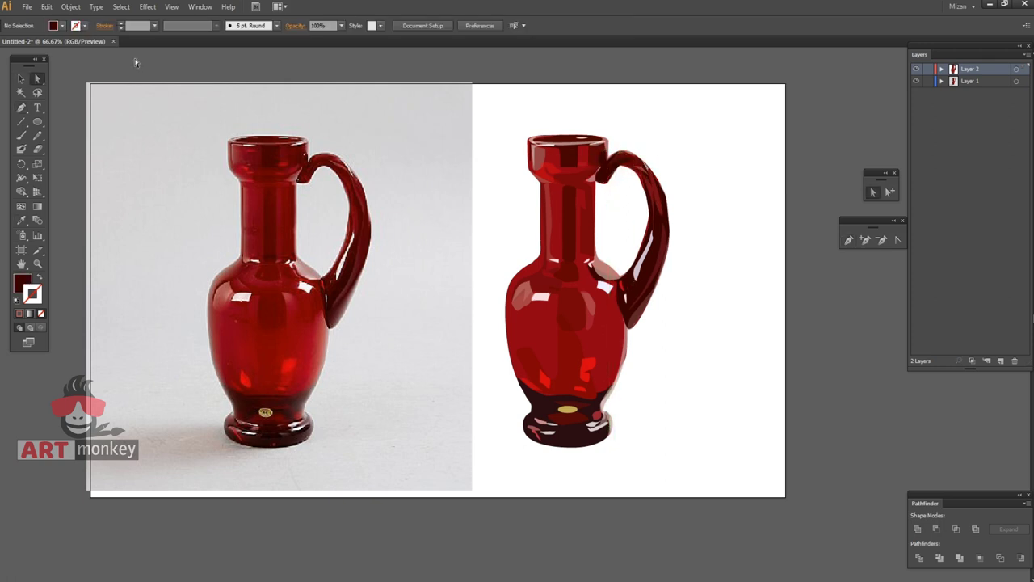
key(ctrl+minus)
key(ctrl+minus)
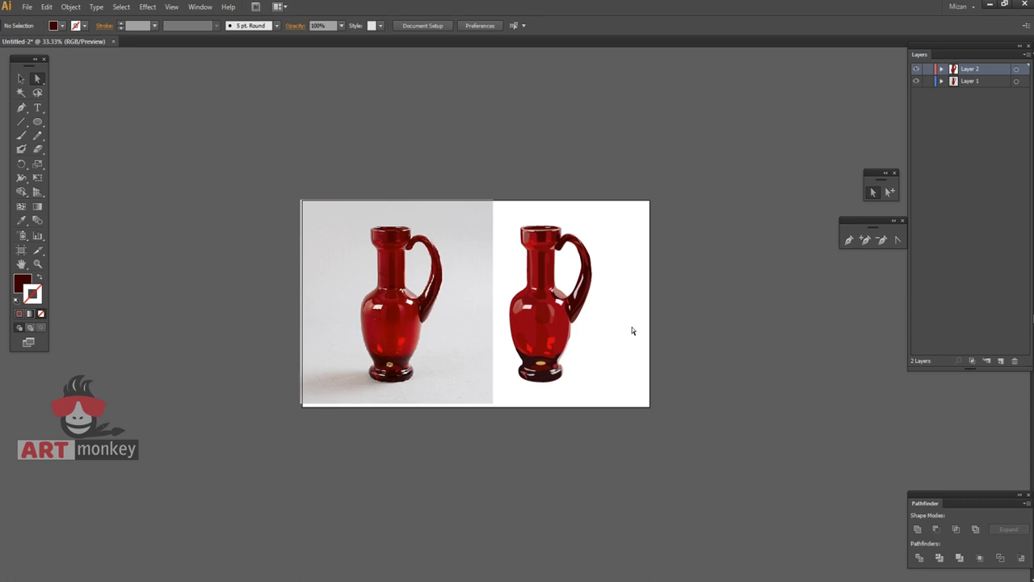
Delete the reference photo, centre the jug, and scale it up by its corner handle
key(Tab)
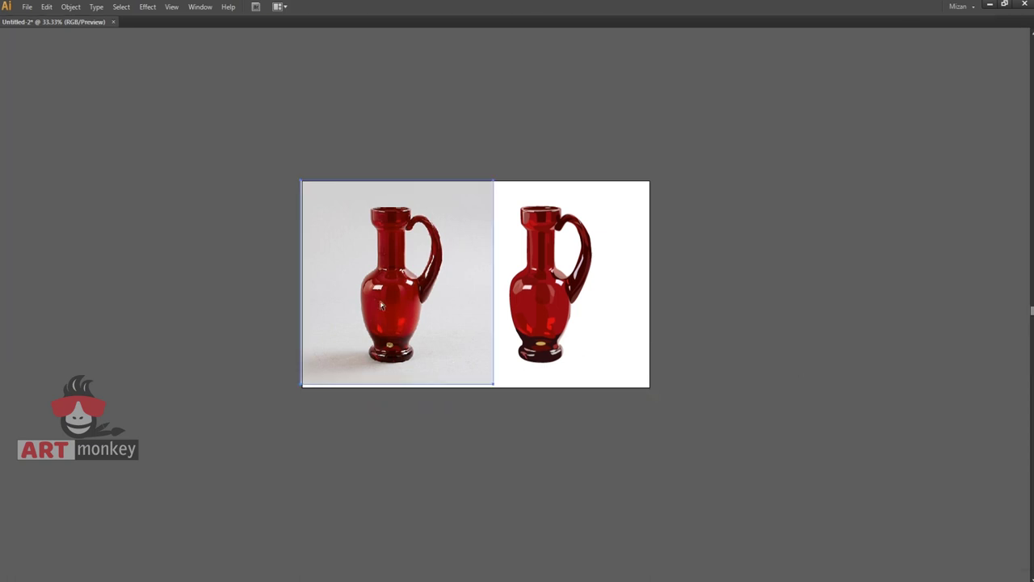
key(Delete)
key(Tab)
mouse_move(564, 327)
mouse_down()
mouse_move(490, 331)
mouse_move(473, 321)
mouse_up()
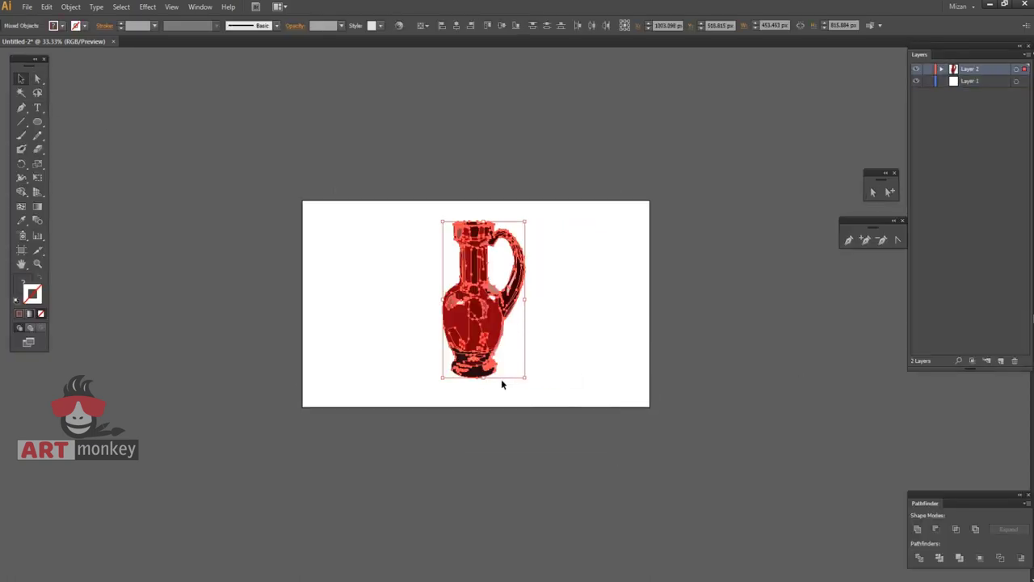
drag(525, 378, 535, 401)
click(605, 394)
key(ctrl+plus)
key(Tab)
drag(596, 344, 645, 376)
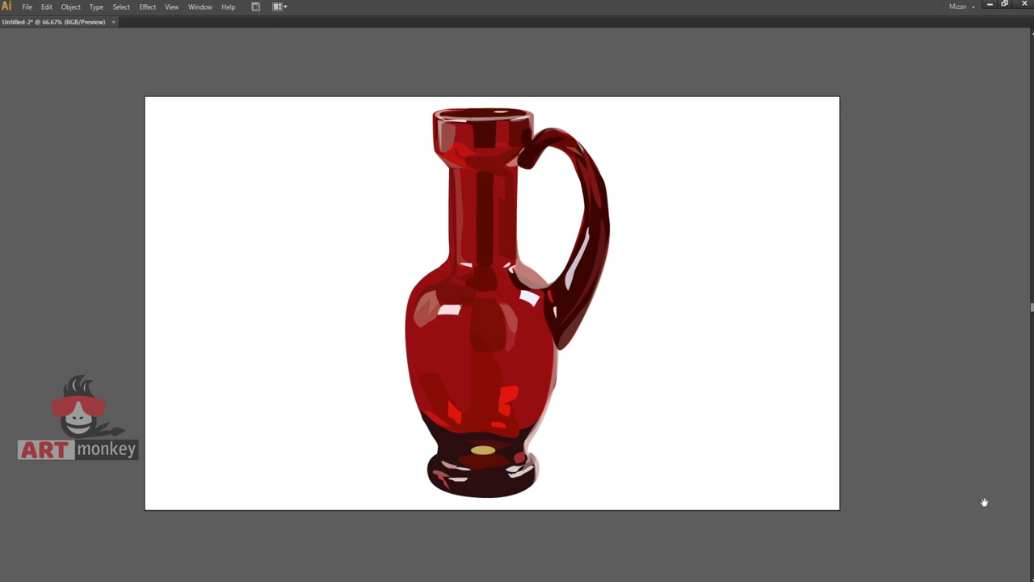